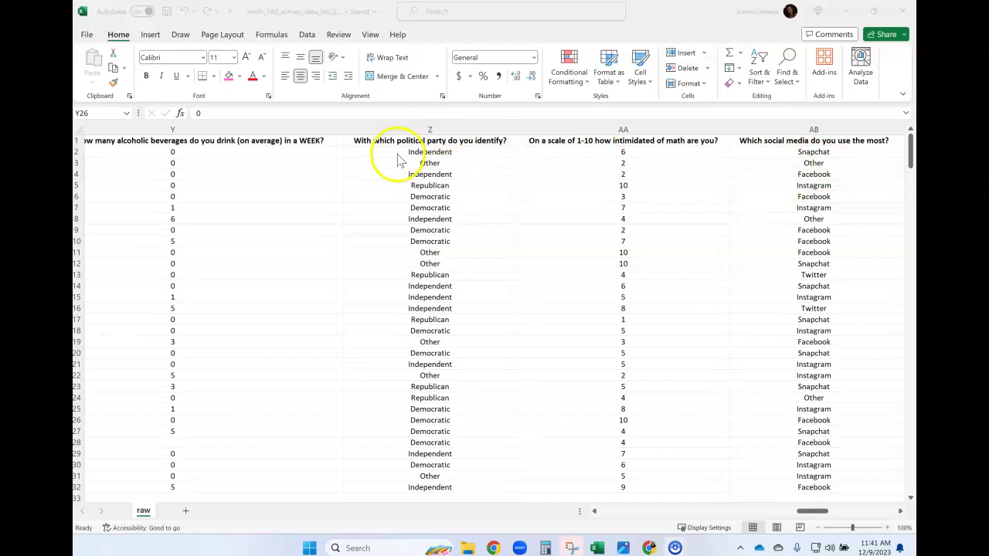
Copy the political party column Z from the raw sheet into column A of a new worksheet
left_click(429, 125)
left_click(429, 125)
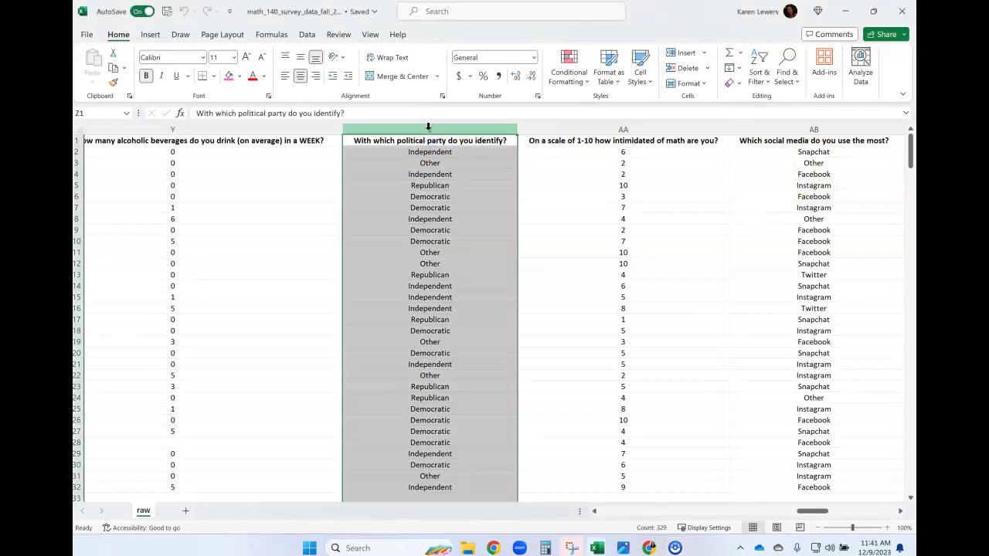
key("ctrl+c")
left_click(186, 511)
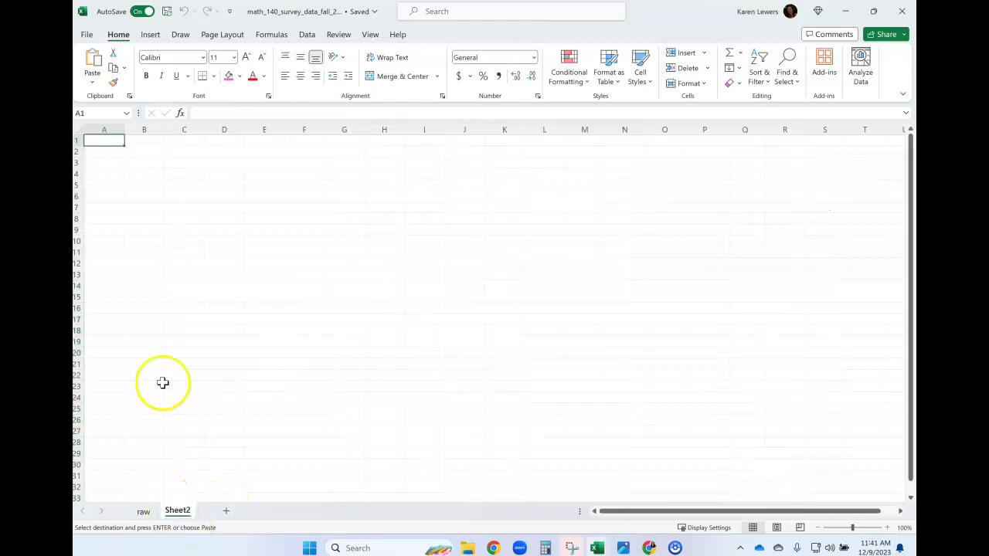
left_click(104, 139)
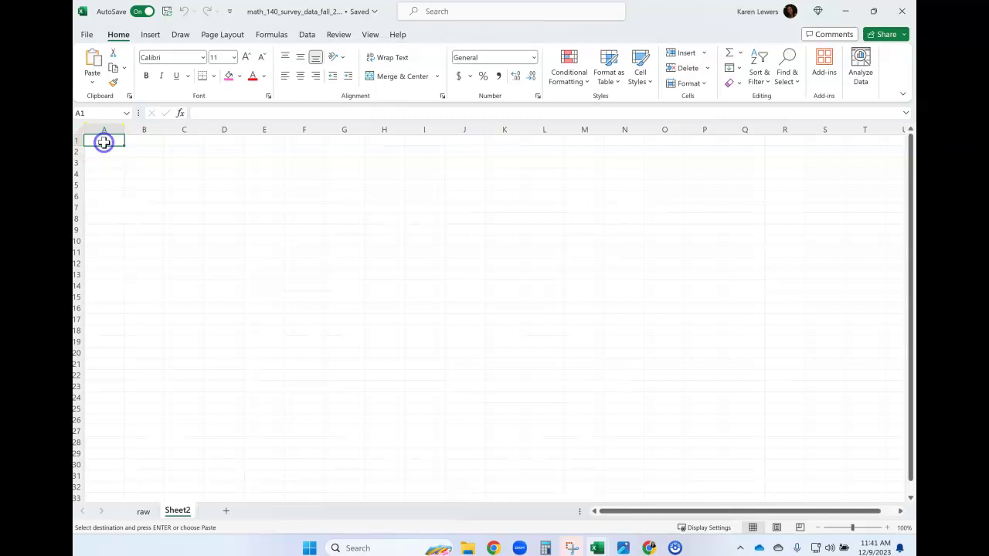
key("ctrl+v")
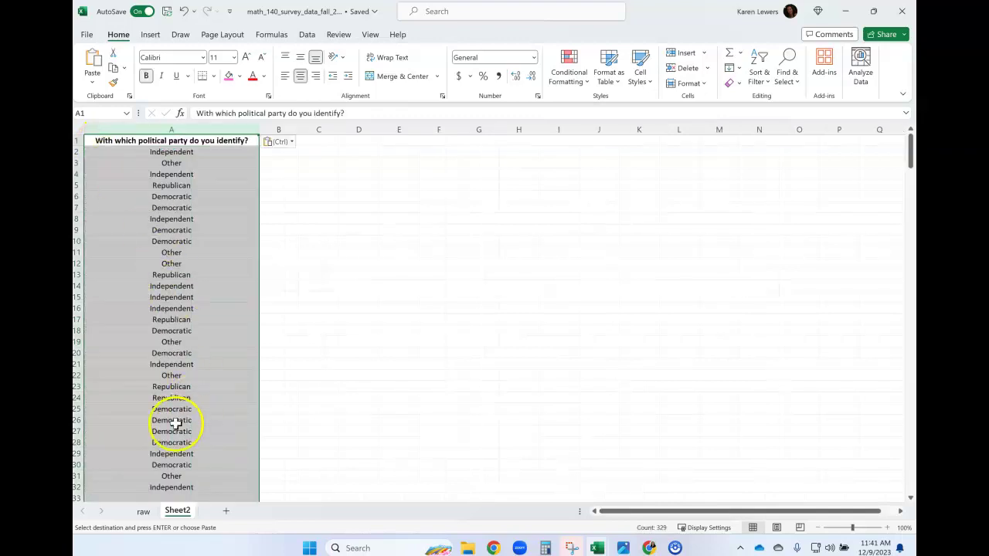
Copy the most-used social media column AB from the raw sheet into column B of Sheet2
left_click(144, 513)
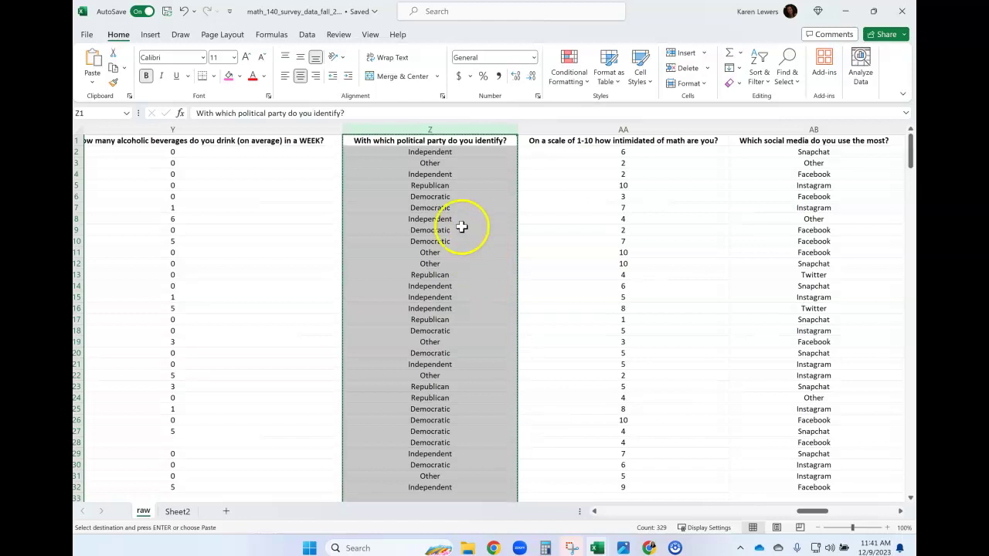
left_click(768, 147)
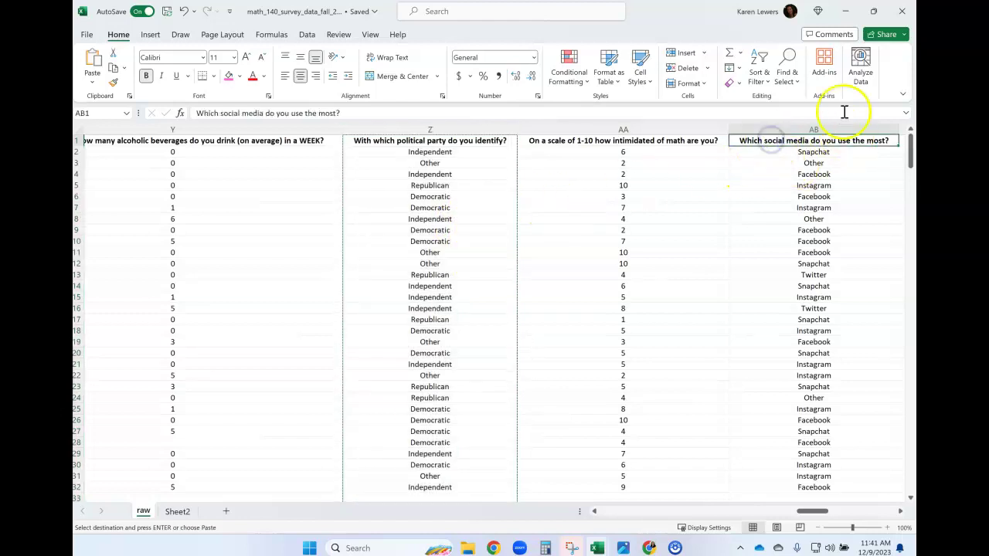
left_click(813, 128)
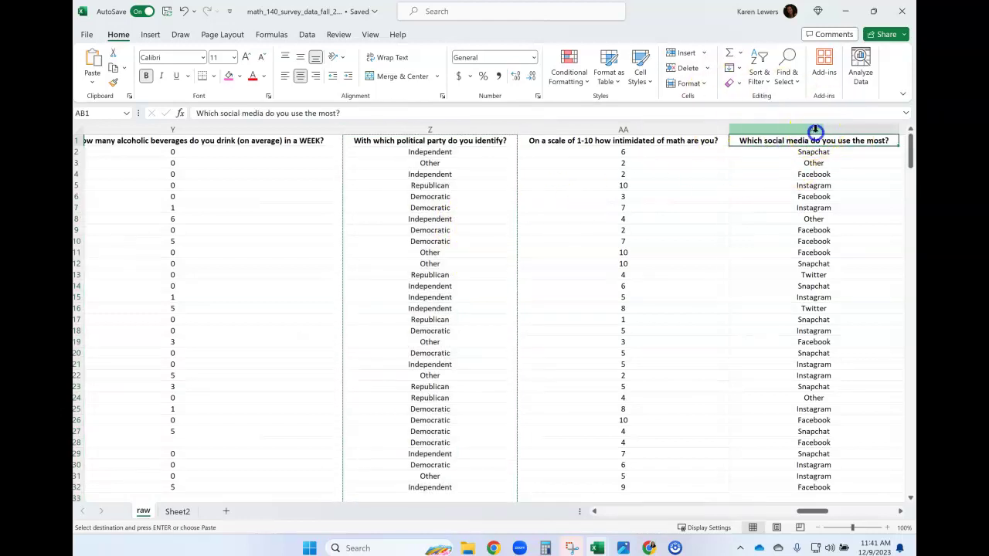
left_click(814, 129)
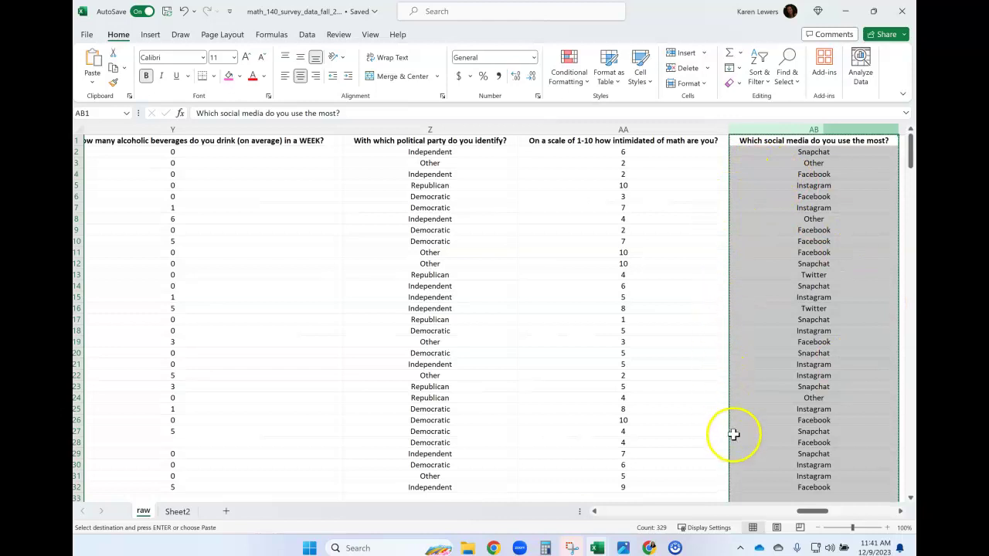
left_click(173, 511)
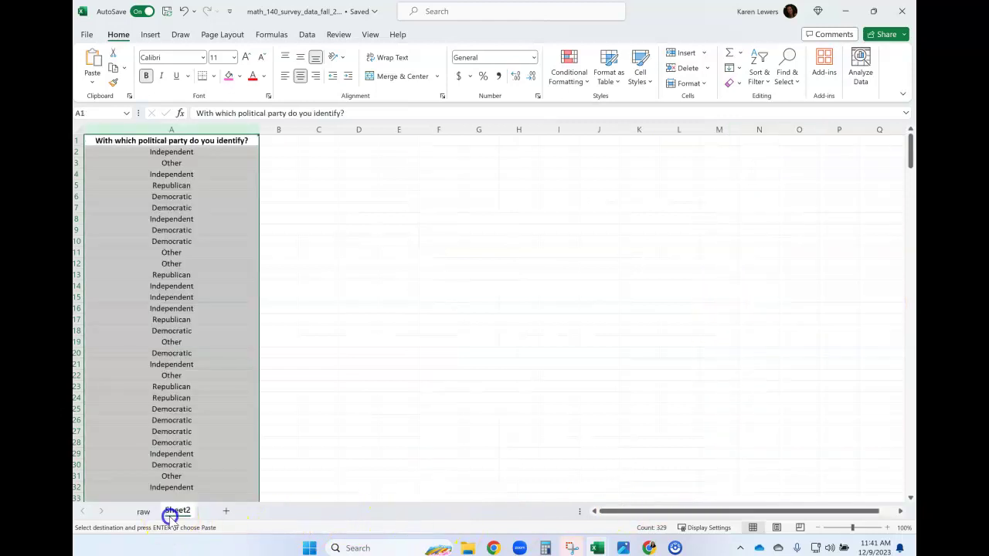
left_click(286, 141)
key("ctrl+v")
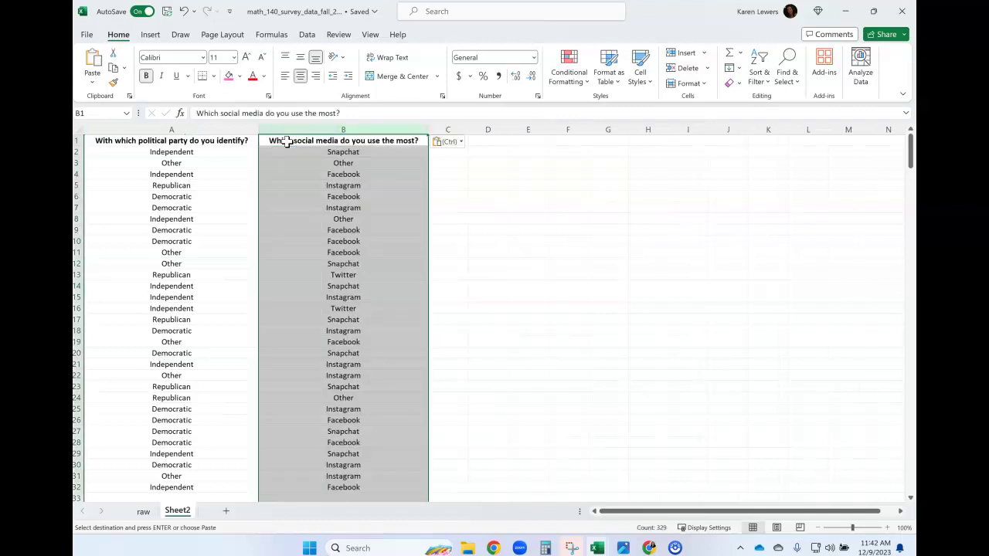
Rename Sheet2 as "Pol party vs social media"
double_click(177, 511)
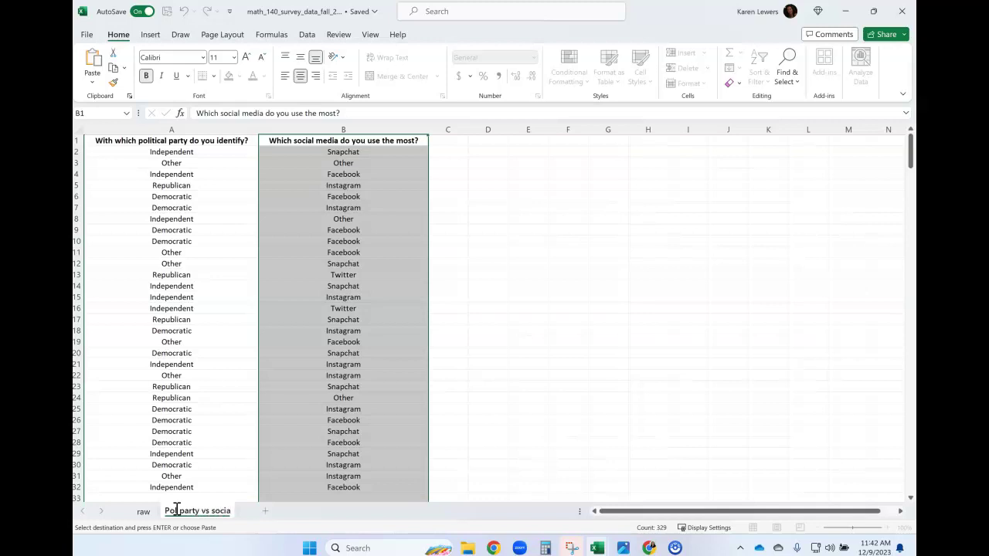
key("Return")
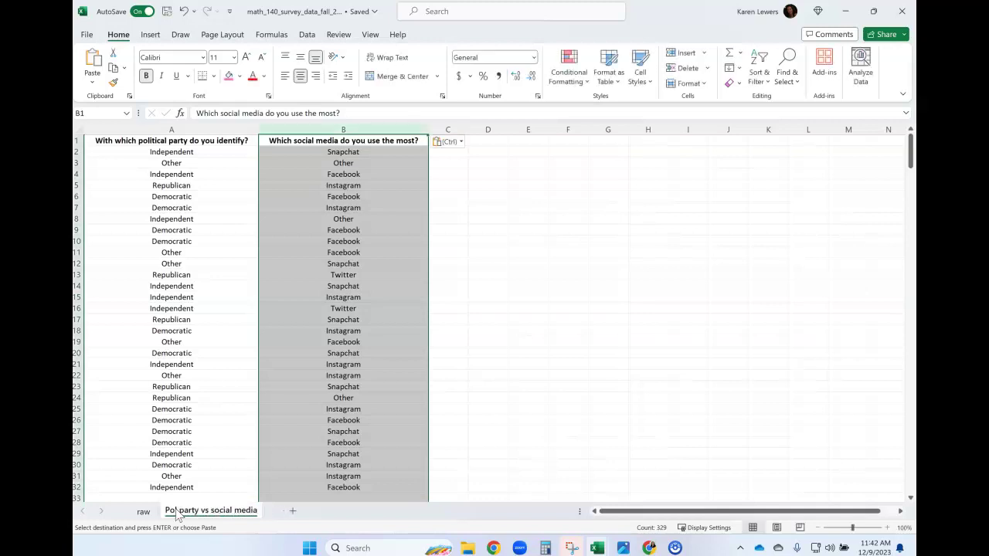
left_click(516, 351)
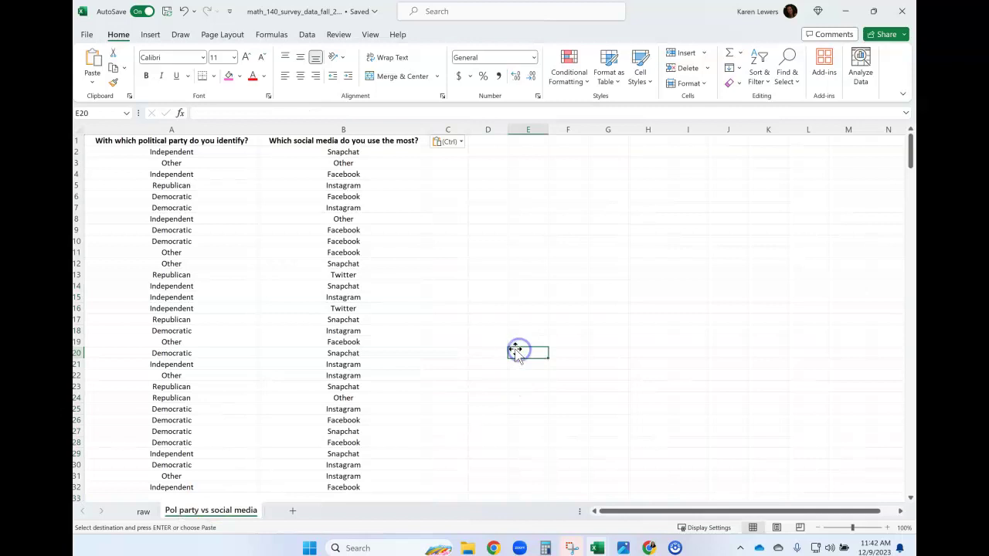
left_click(488, 322)
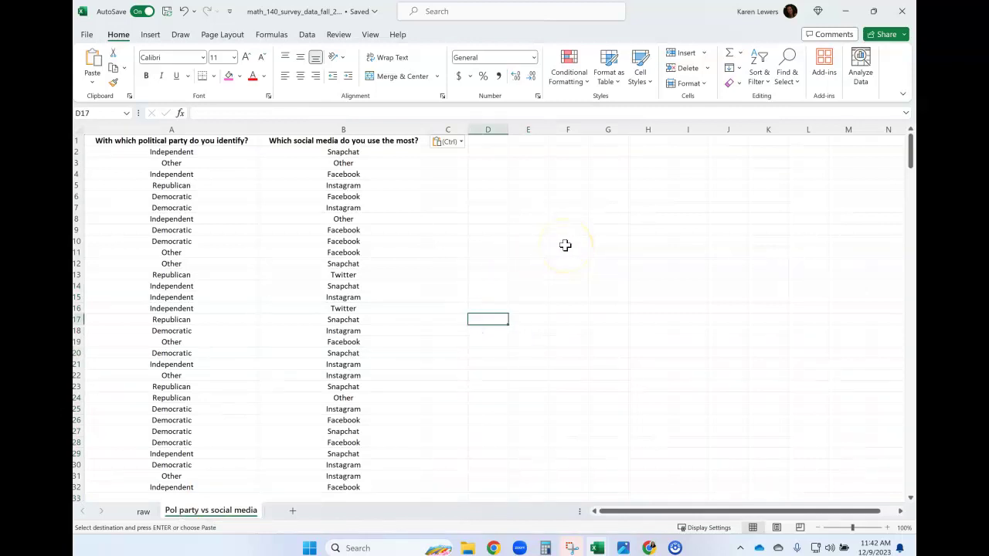
Insert a PivotTable from columns A and B on the existing worksheet at cell D2
left_click_drag(198, 129, 332, 140)
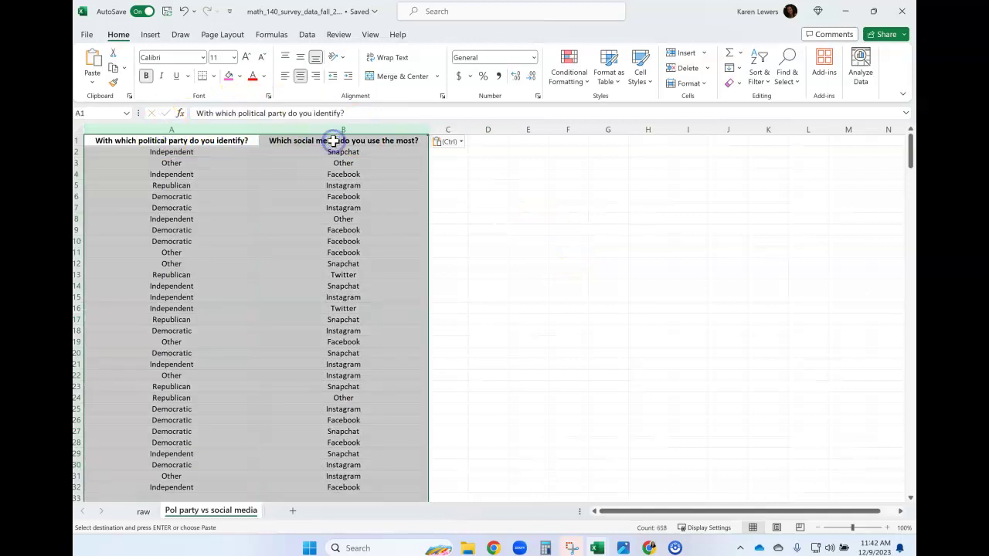
left_click(150, 35)
left_click(95, 79)
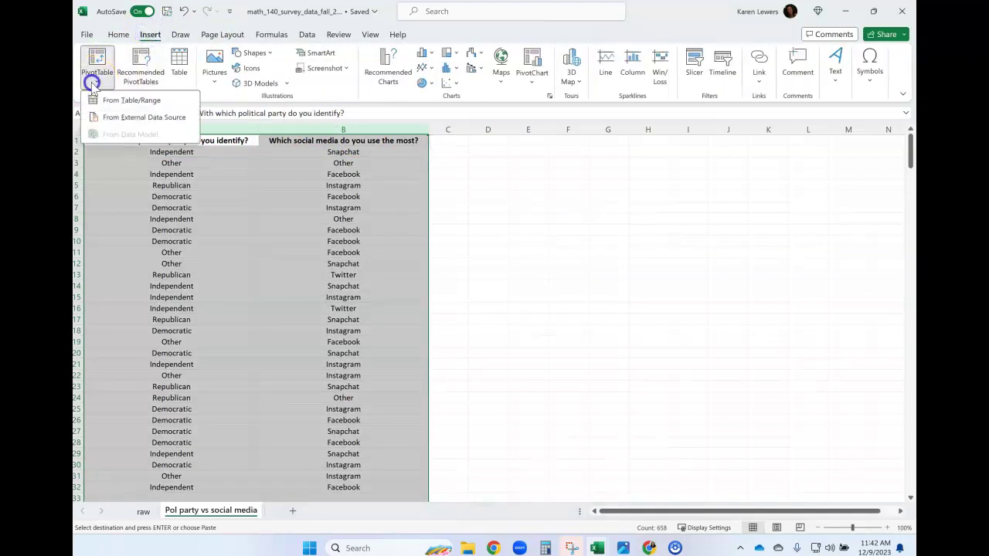
left_click(117, 102)
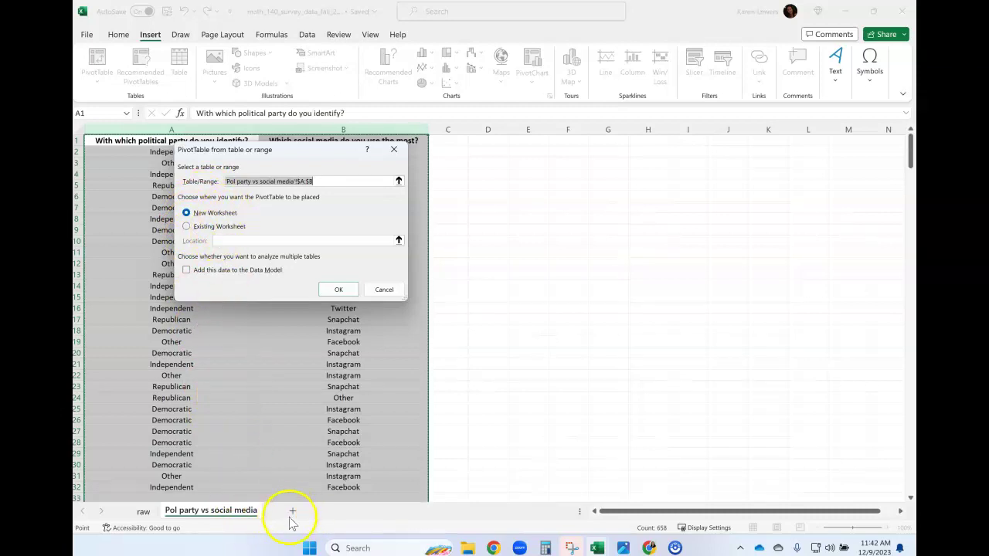
left_click(186, 227)
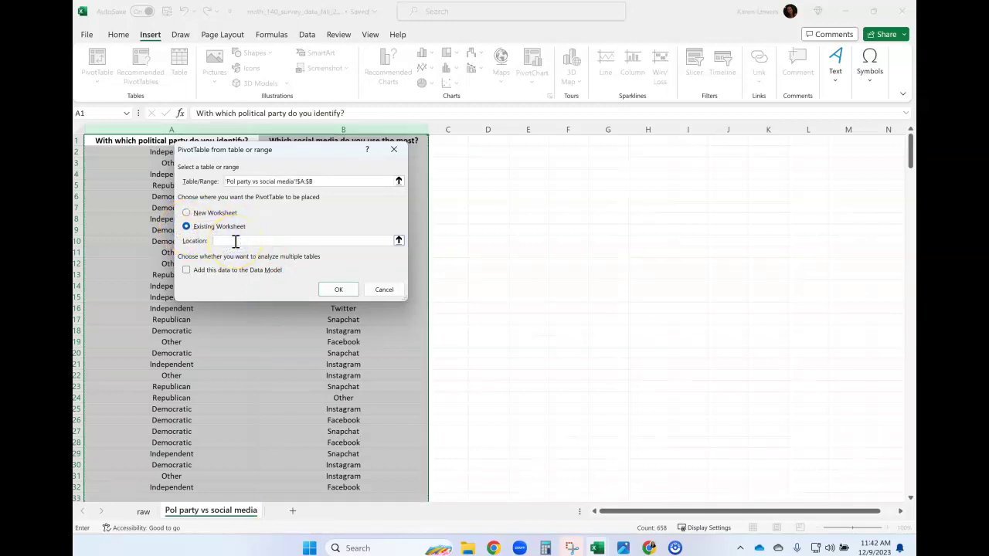
left_click(486, 152)
left_click(338, 288)
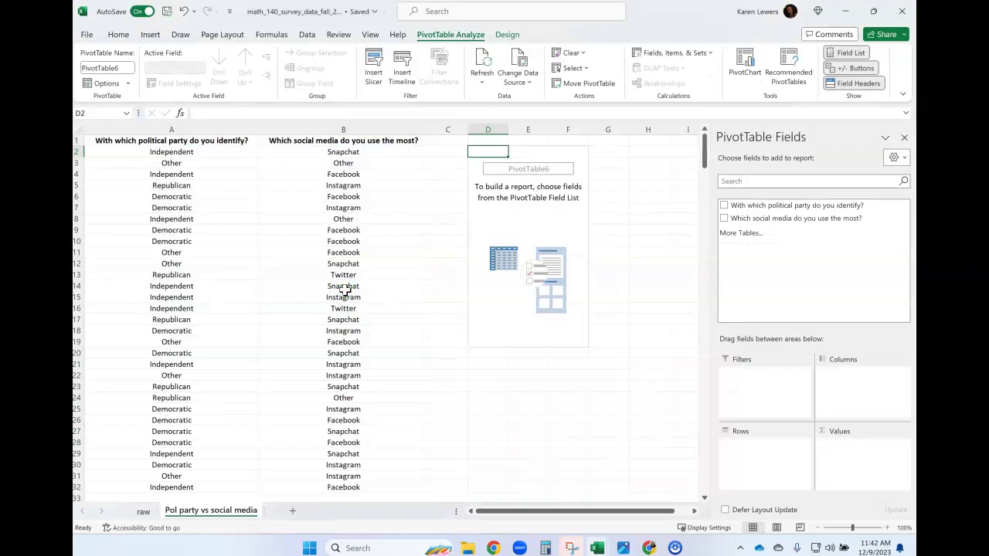
Close the PivotTable field list and undo the PivotTable insertion at D2
left_click(905, 138)
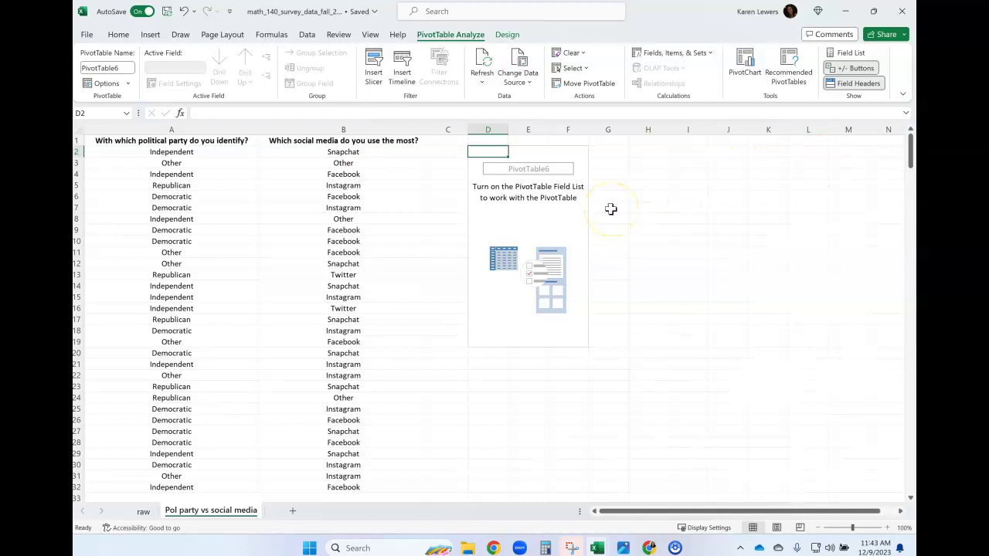
key("ctrl+z")
left_click(487, 242)
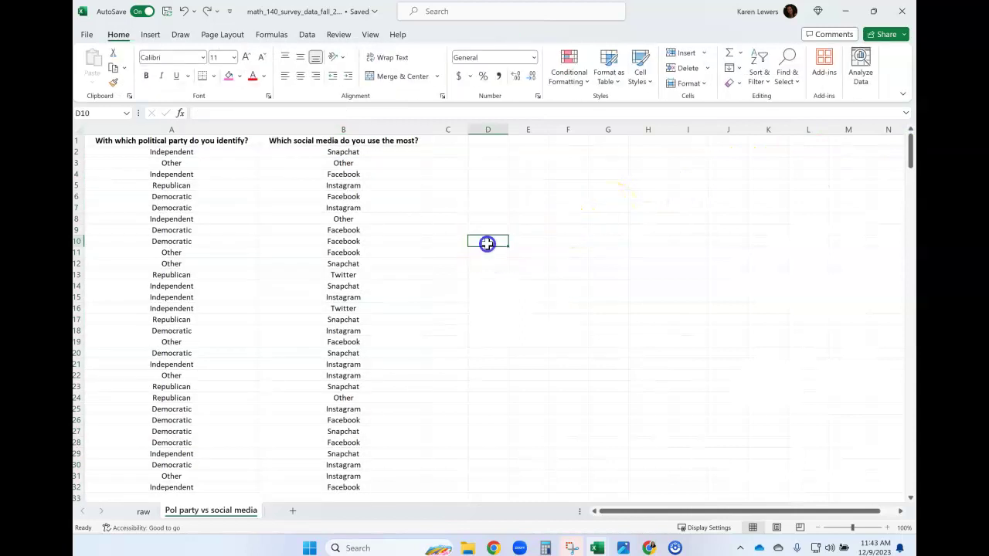
Insert a PivotTable at cell D3 of the existing worksheet, using columns A and B as the source range
left_click(488, 159)
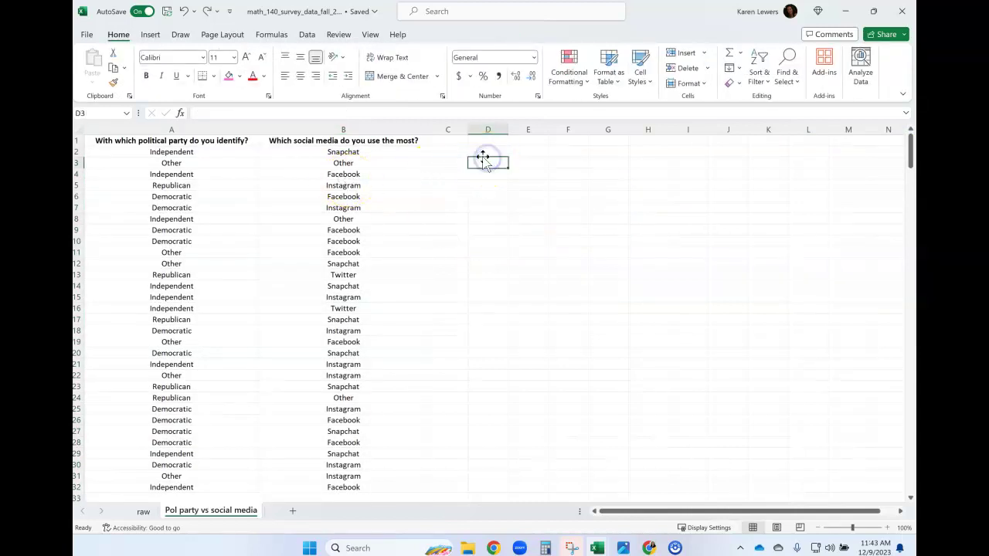
left_click(150, 35)
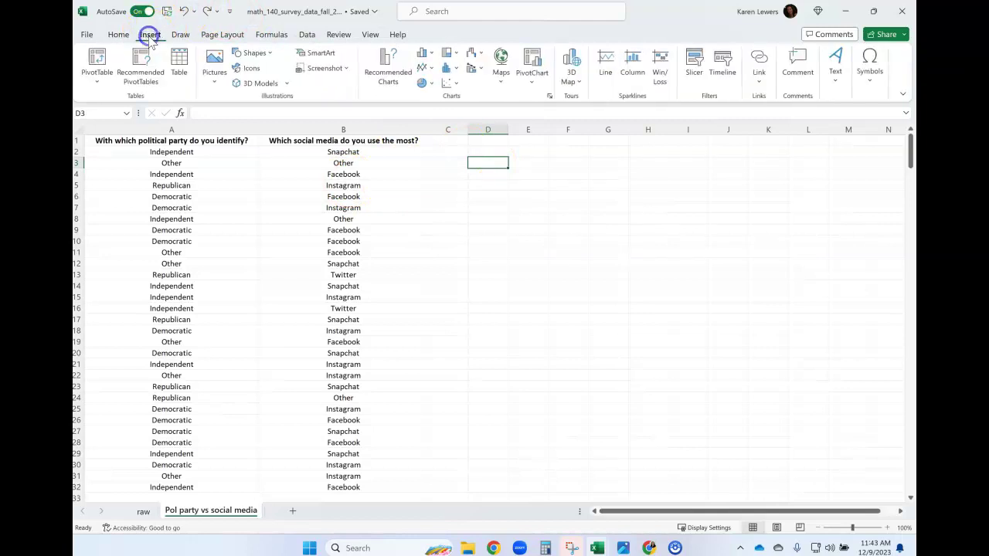
left_click(98, 73)
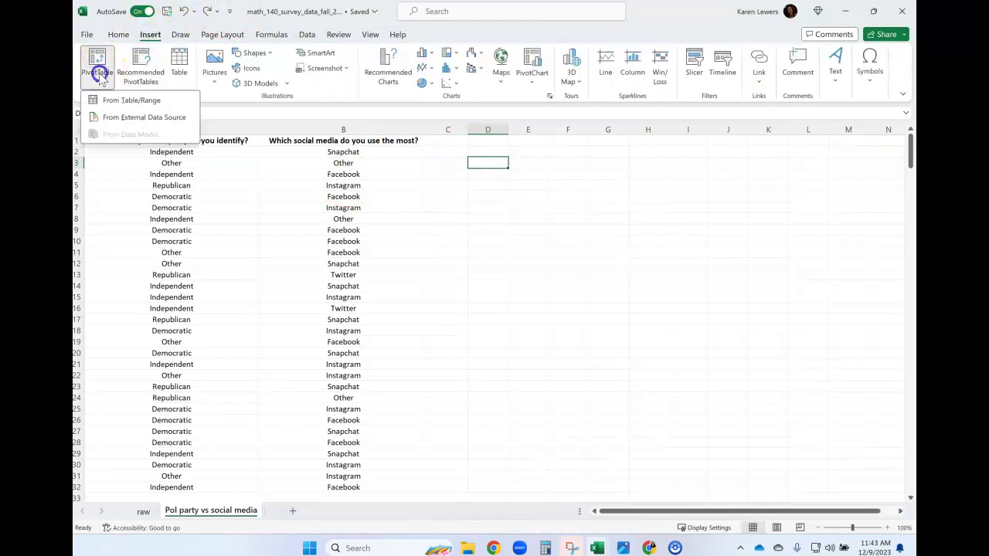
left_click(129, 106)
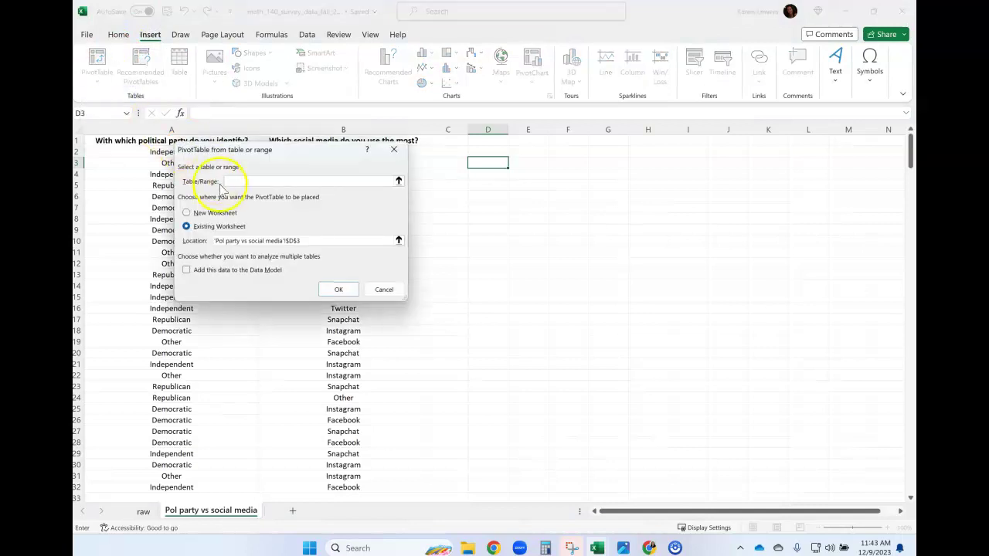
left_click_drag(303, 151, 515, 185)
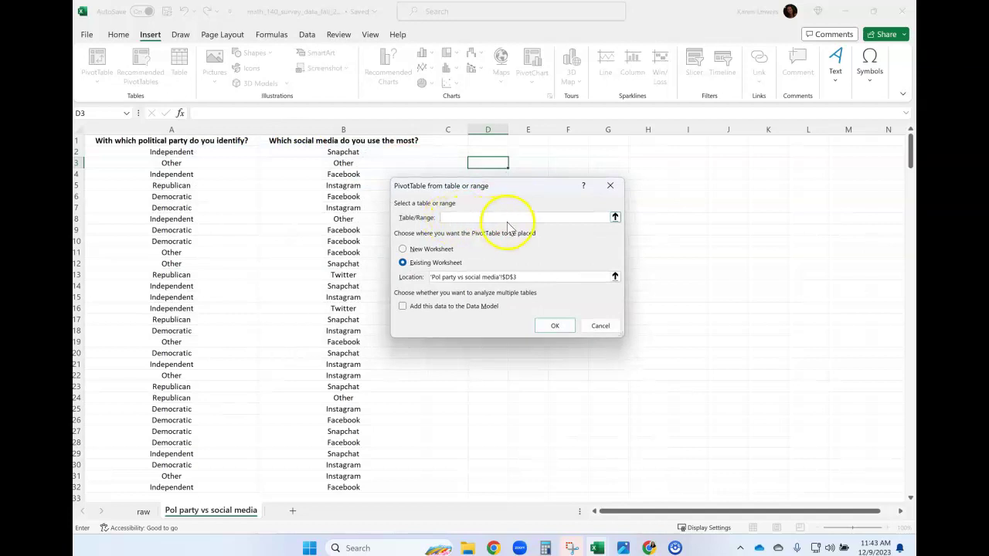
left_click_drag(224, 129, 287, 133)
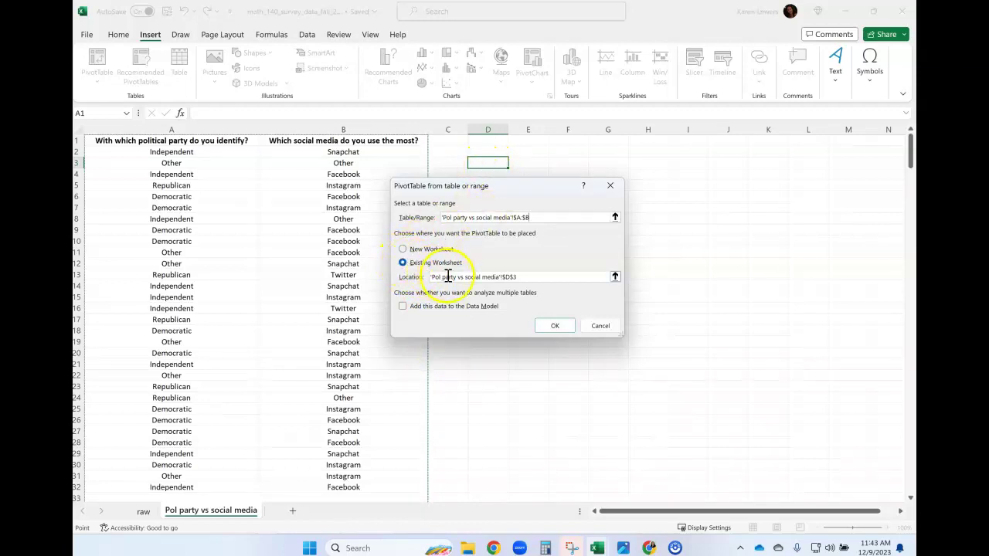
left_click(512, 278)
left_click_drag(530, 279, 427, 276)
key("BackSpace")
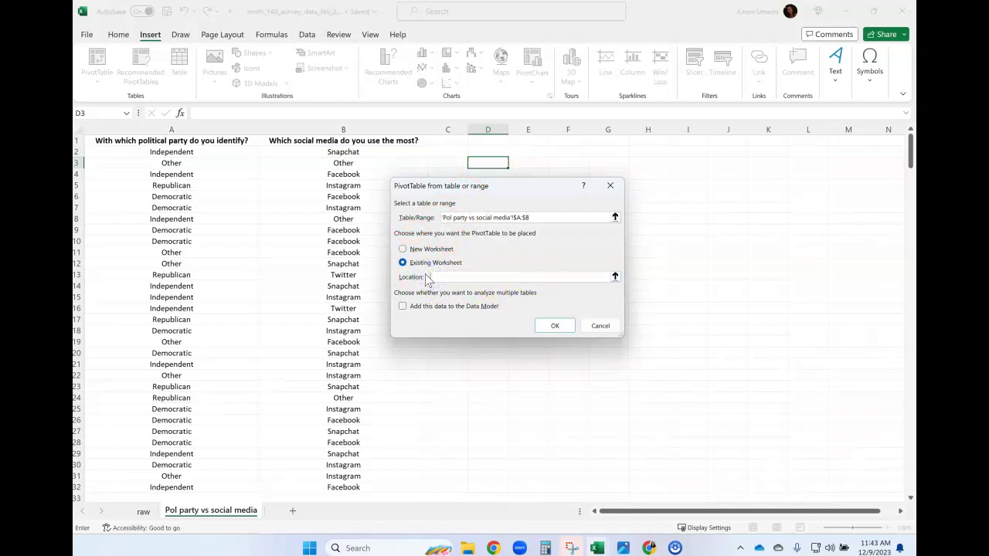
left_click(482, 164)
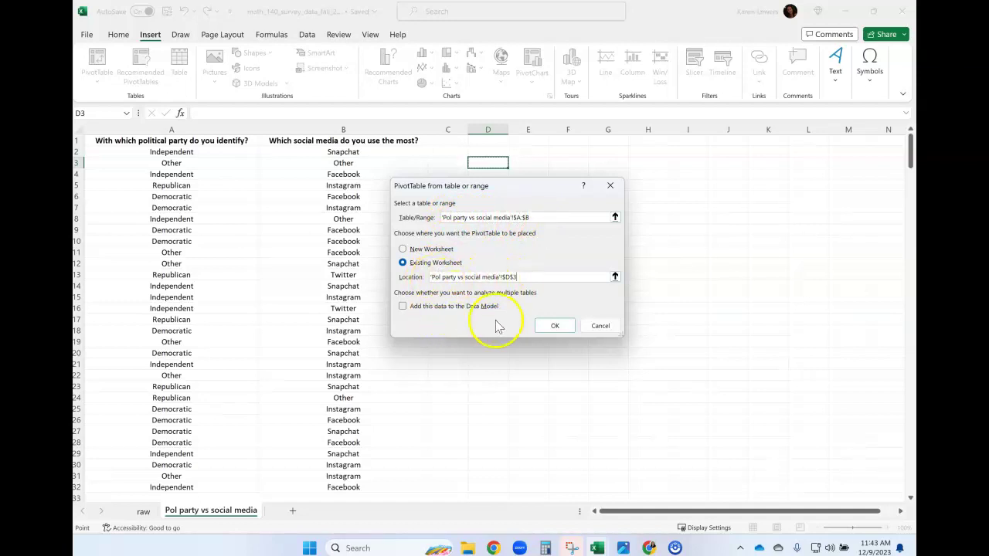
left_click(550, 326)
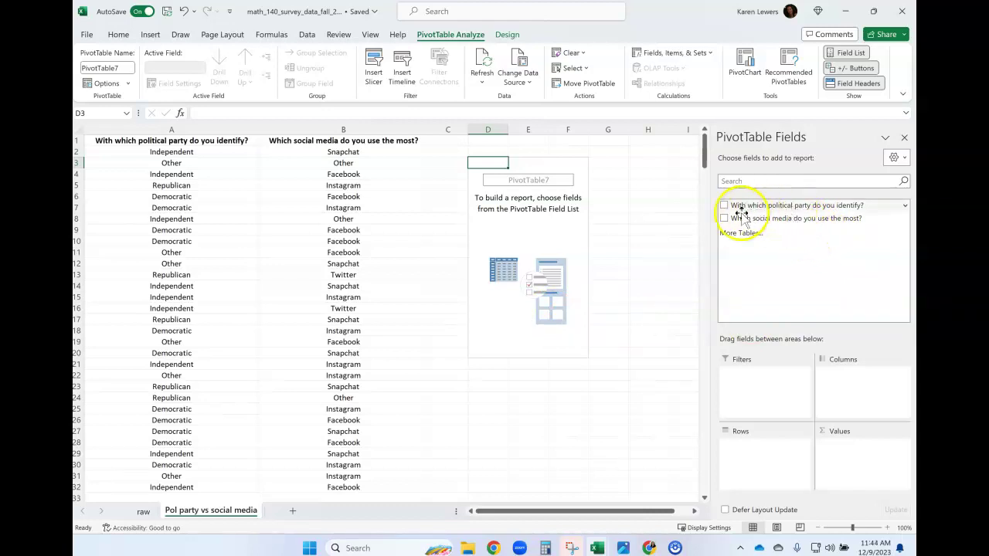
Add the political party question to the PivotTable's rows and its count to the values
left_click_drag(781, 208, 777, 453)
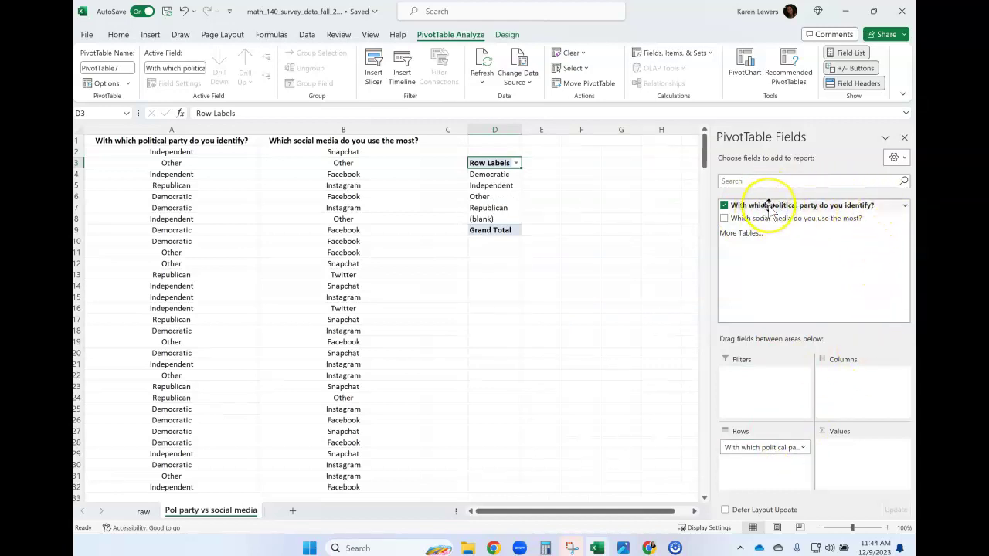
left_click_drag(770, 207, 775, 240)
left_click_drag(837, 410, 855, 461)
left_click_drag(618, 512, 657, 514)
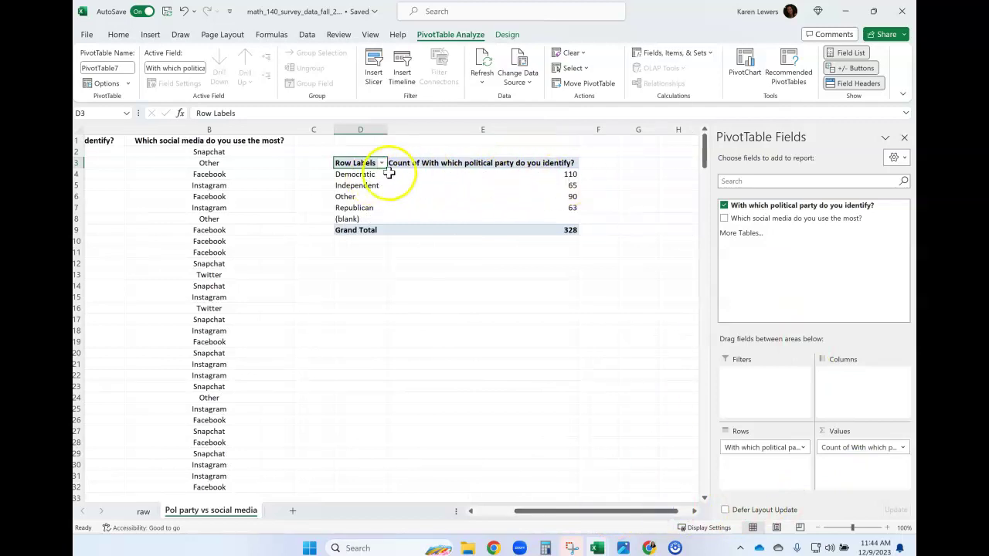
left_click(544, 174)
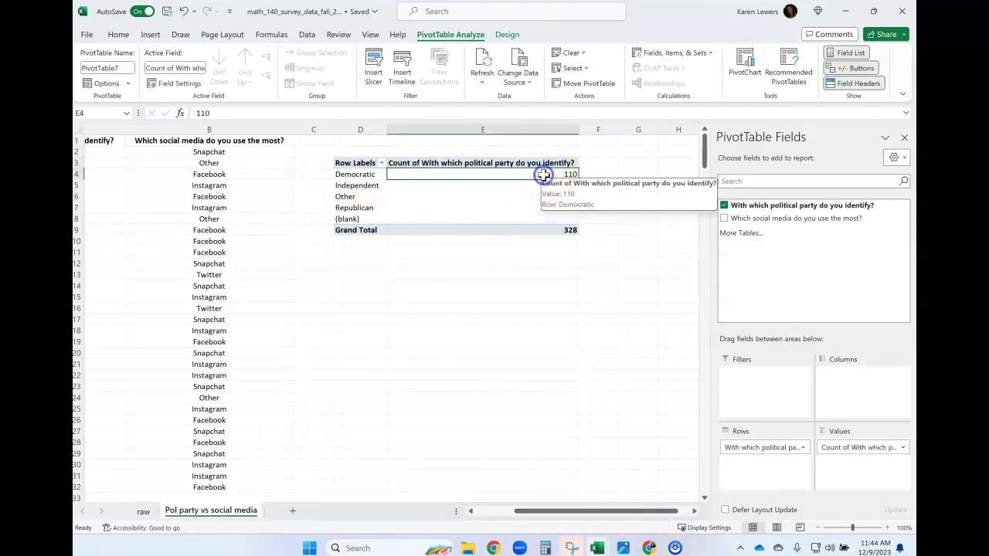
left_click(471, 186)
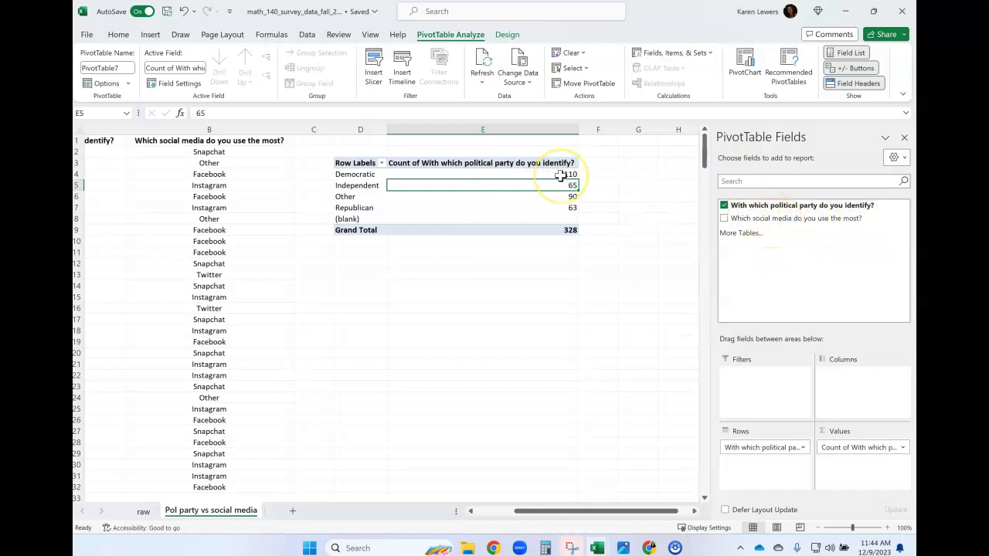
mouse_move(560, 176)
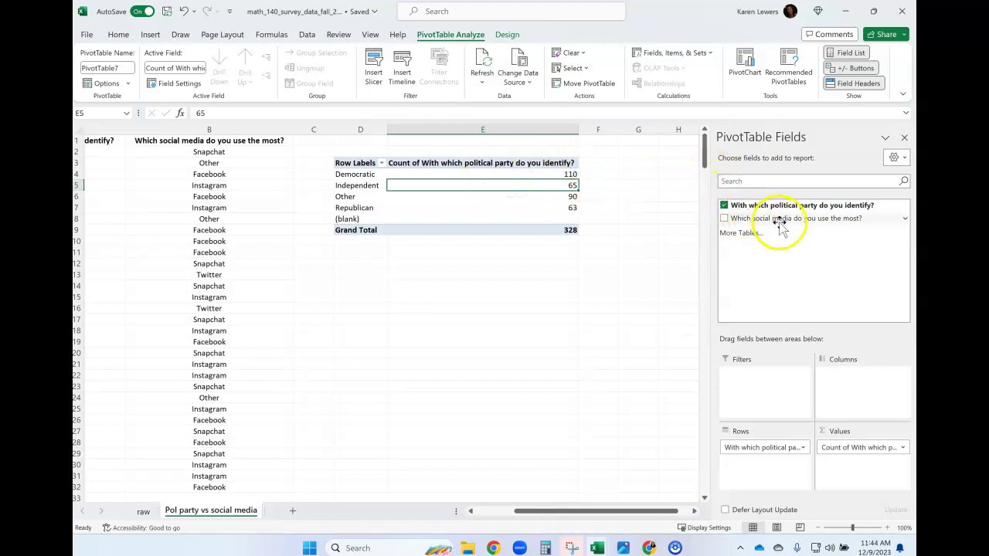
Add the social media question to the PivotTable's columns and close the field list
left_click_drag(780, 224, 855, 383)
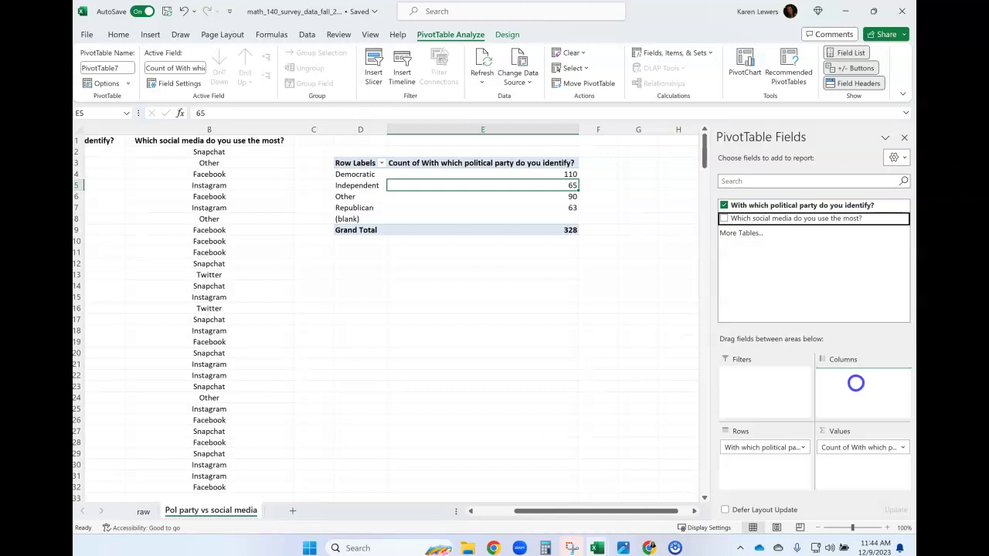
left_click_drag(855, 383, 855, 383)
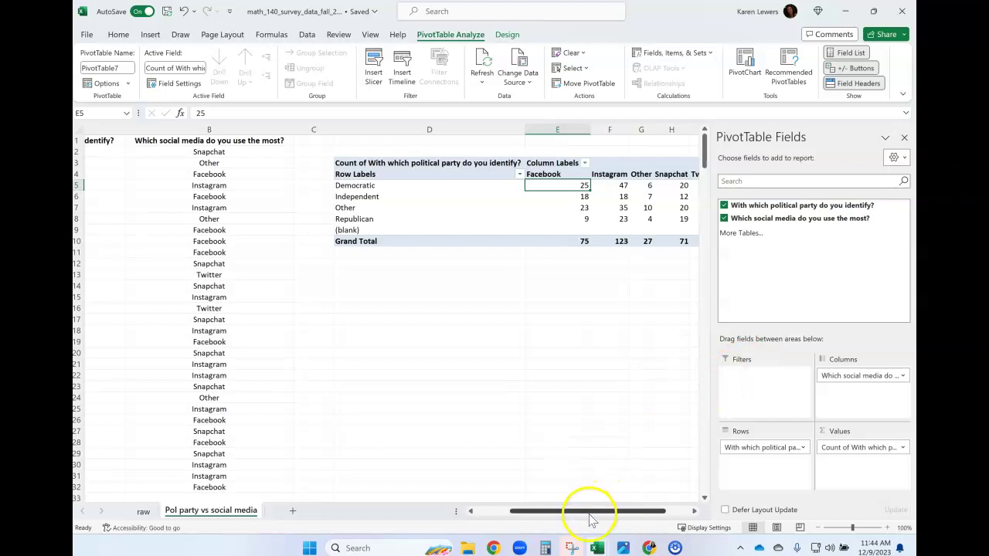
left_click_drag(592, 512, 654, 512)
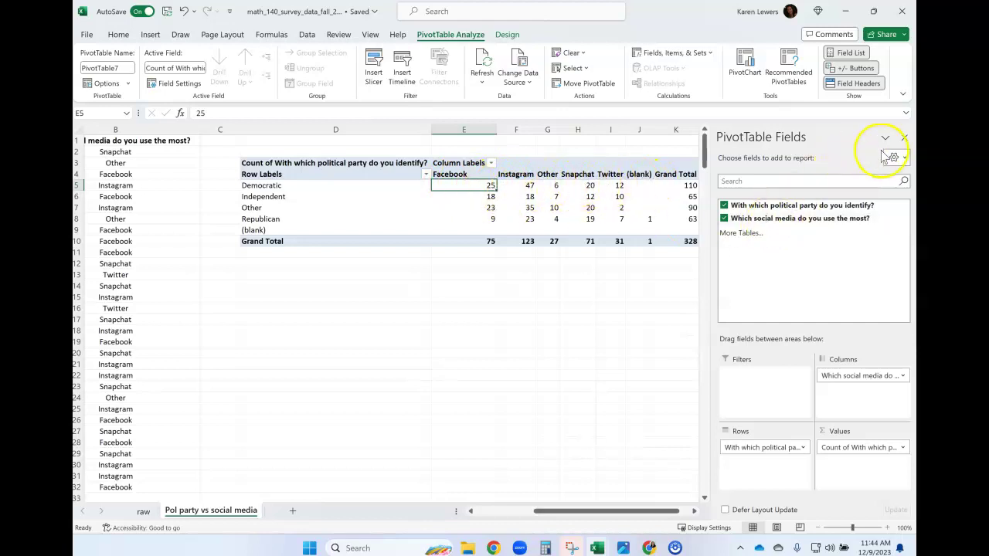
left_click(904, 138)
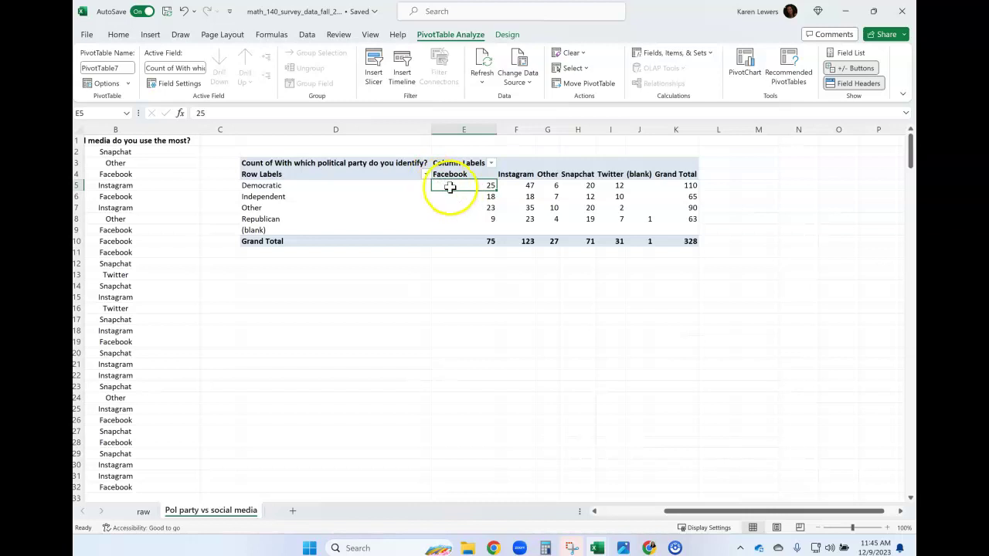
Filter the PivotTable's row labels to exclude the (blank) political party entry
left_click(266, 230)
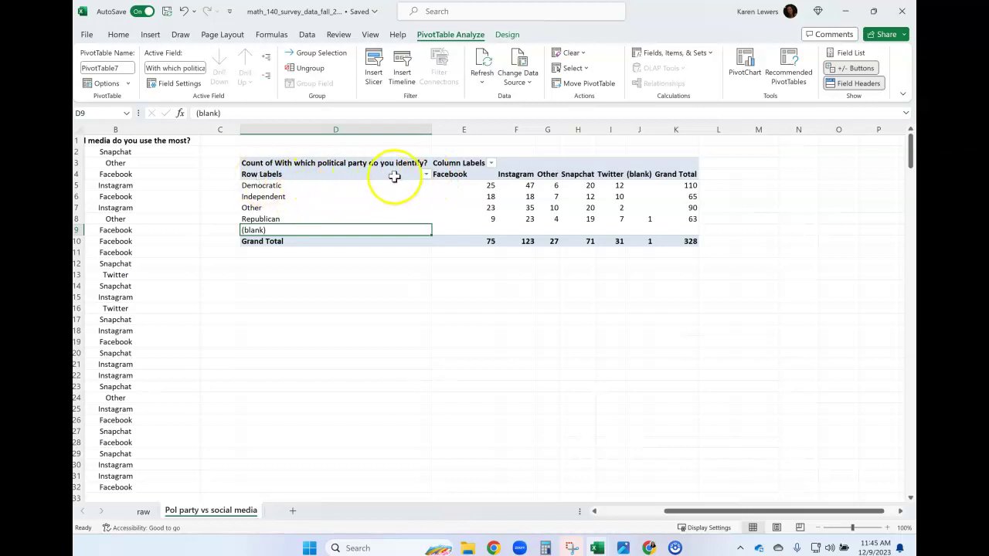
left_click(280, 175)
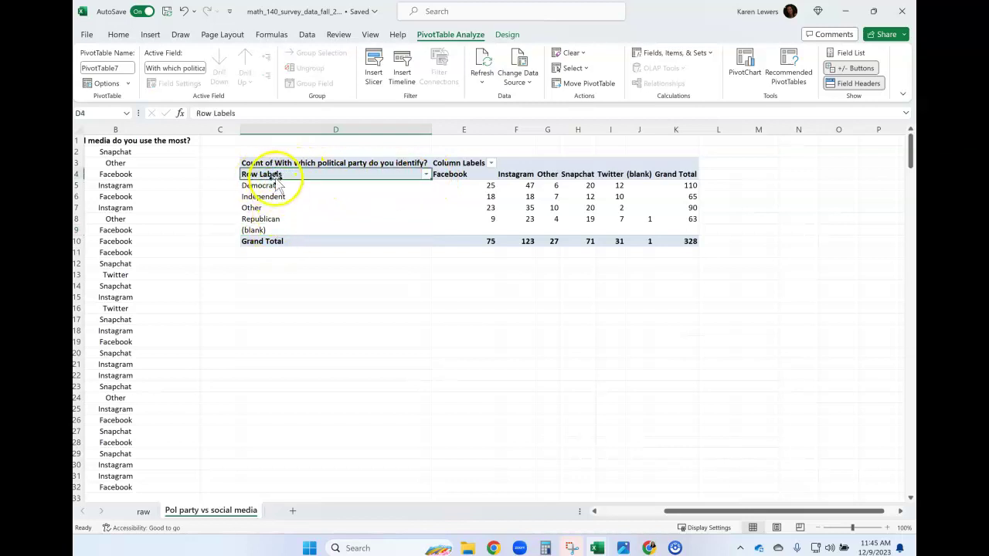
left_click(426, 177)
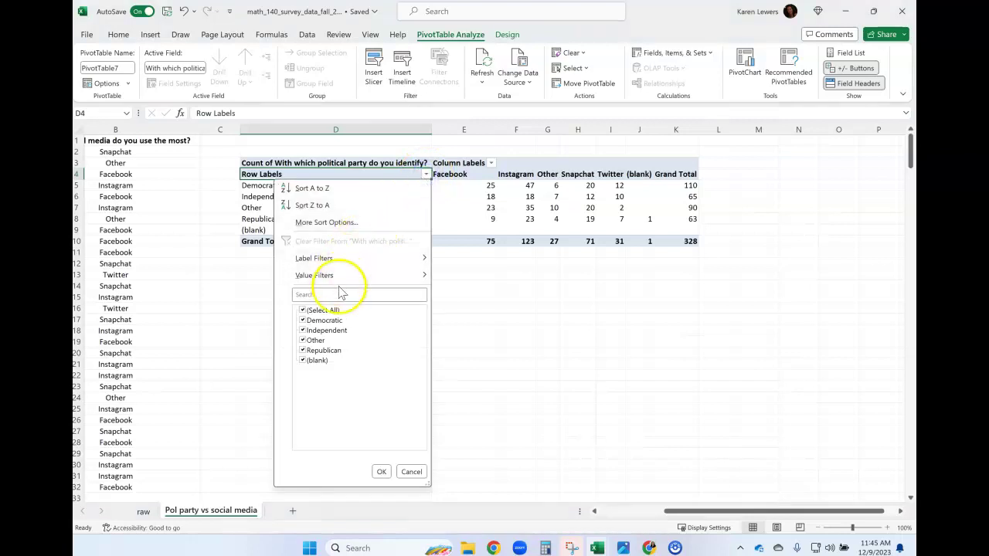
left_click(303, 361)
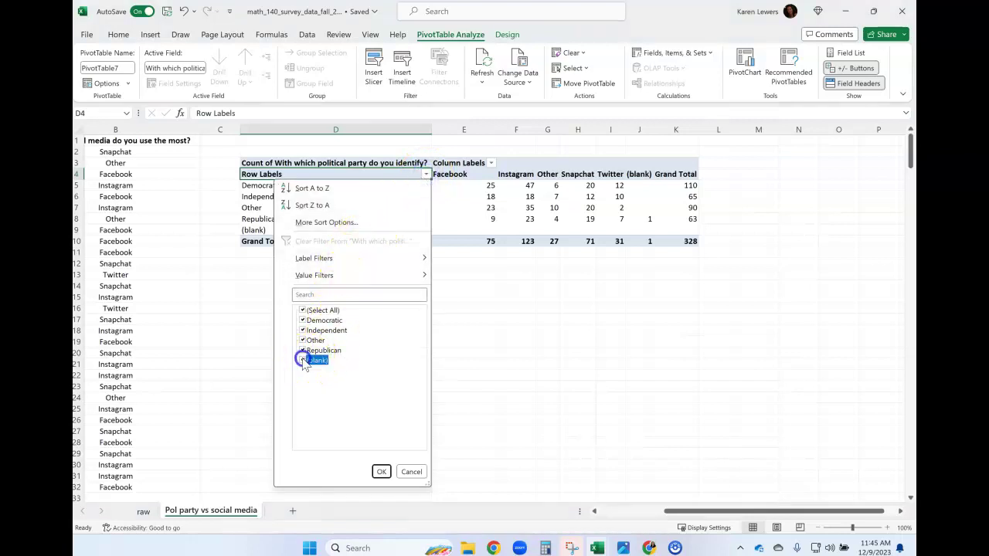
left_click(382, 472)
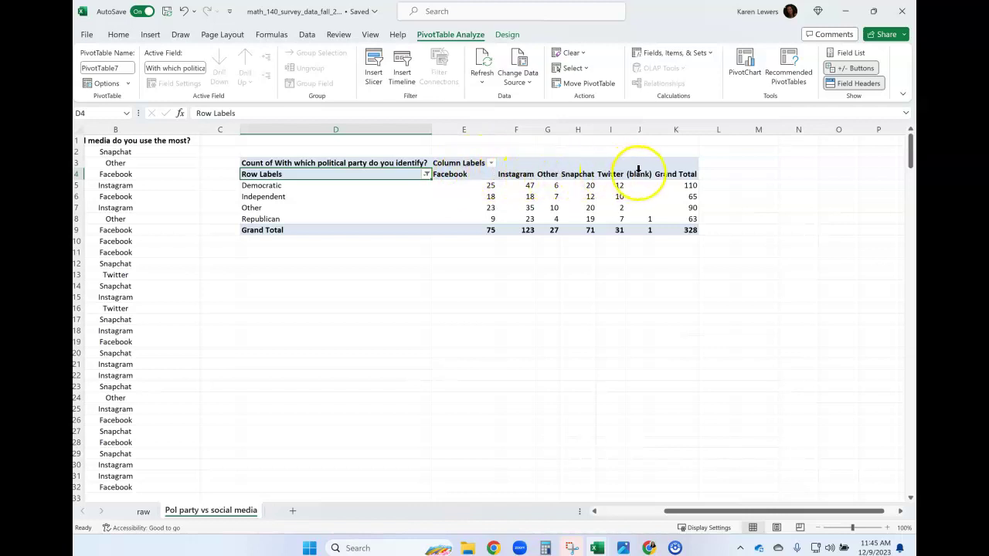
Filter the PivotTable's column labels to exclude the (blank) social media entry
left_click(490, 163)
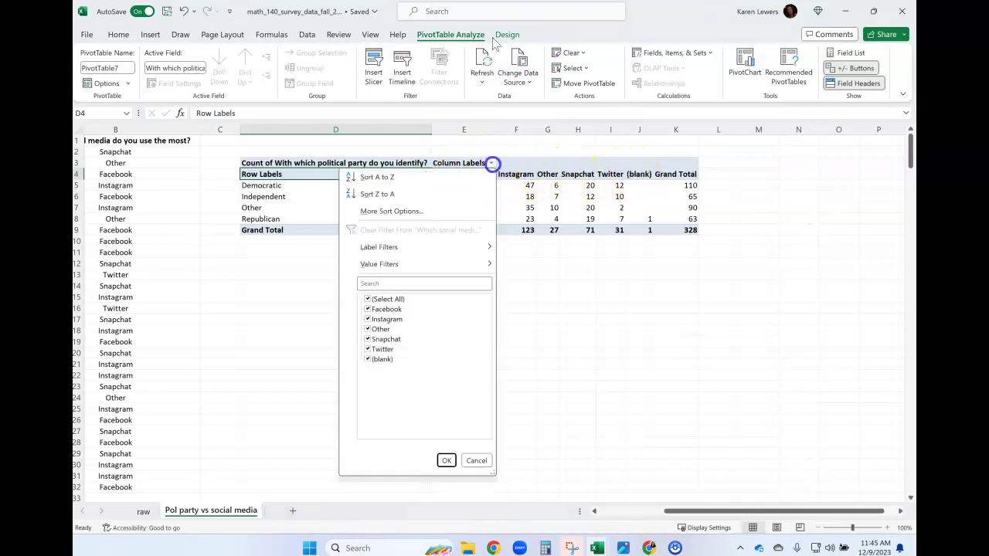
left_click(378, 360)
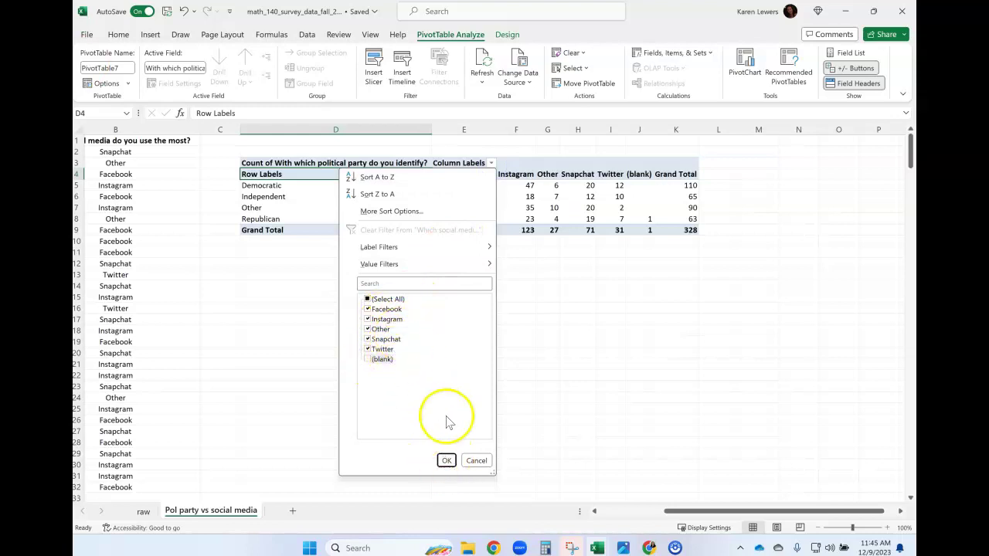
left_click(447, 464)
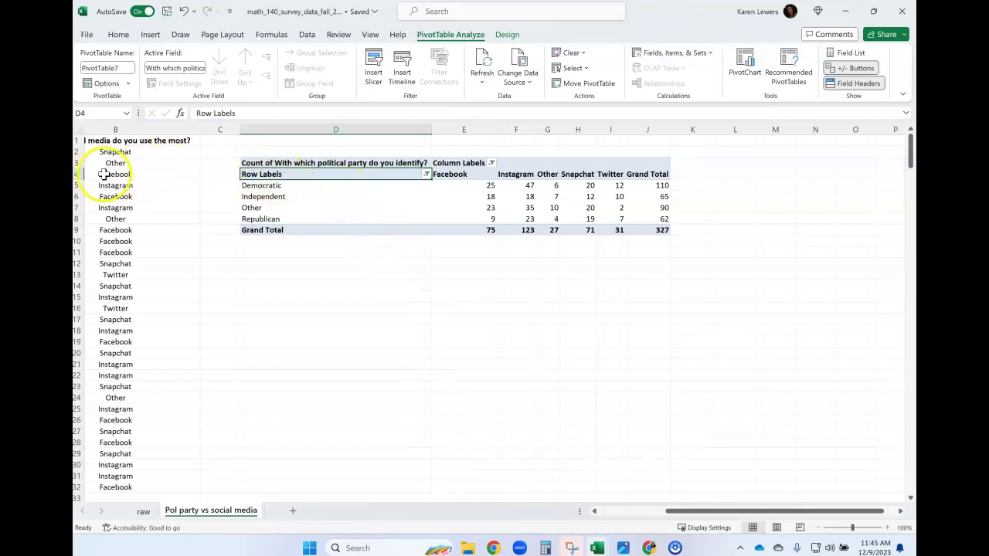
Wrap the count header text in D3 within a taller row 3 and a narrower column D
left_click_drag(78, 169, 77, 191)
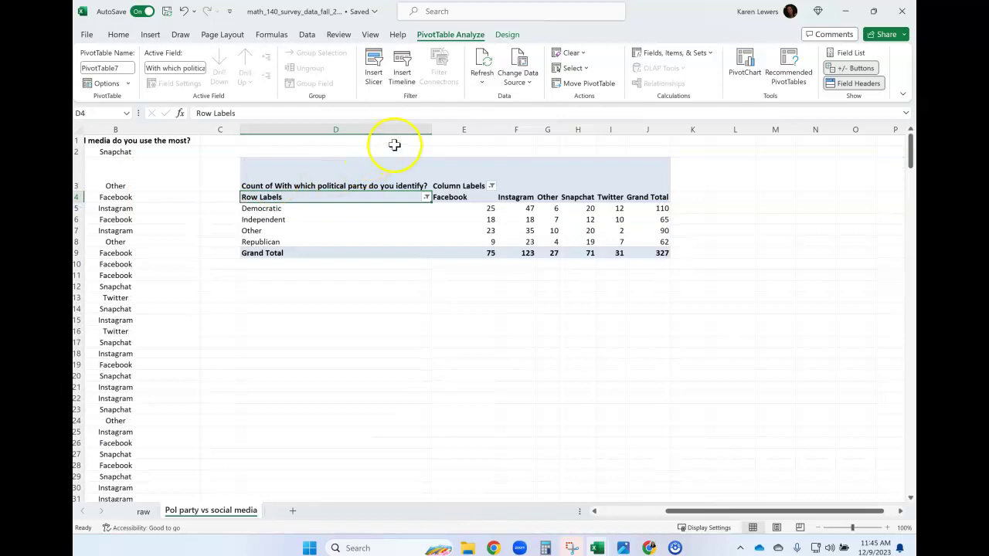
left_click_drag(432, 126, 313, 129)
left_click(286, 178)
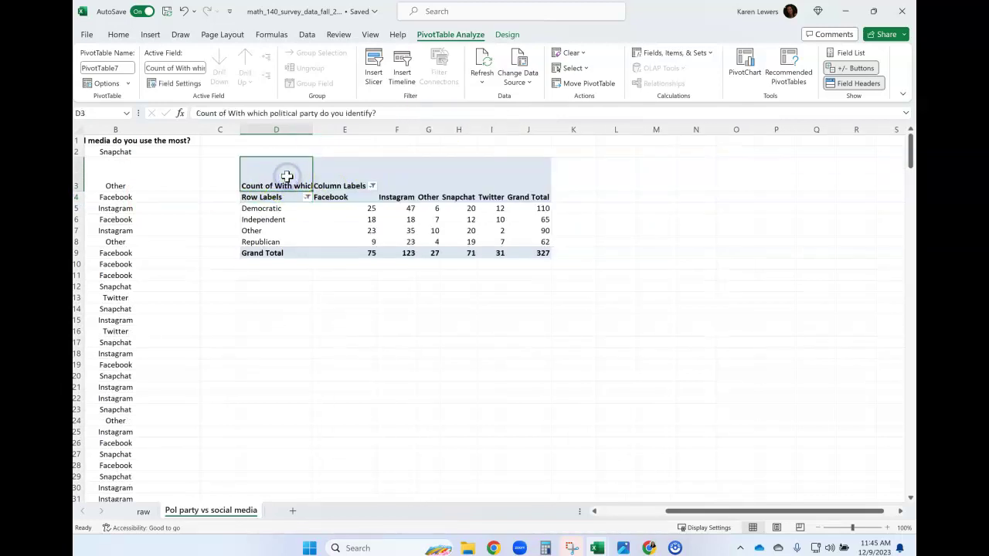
left_click(117, 34)
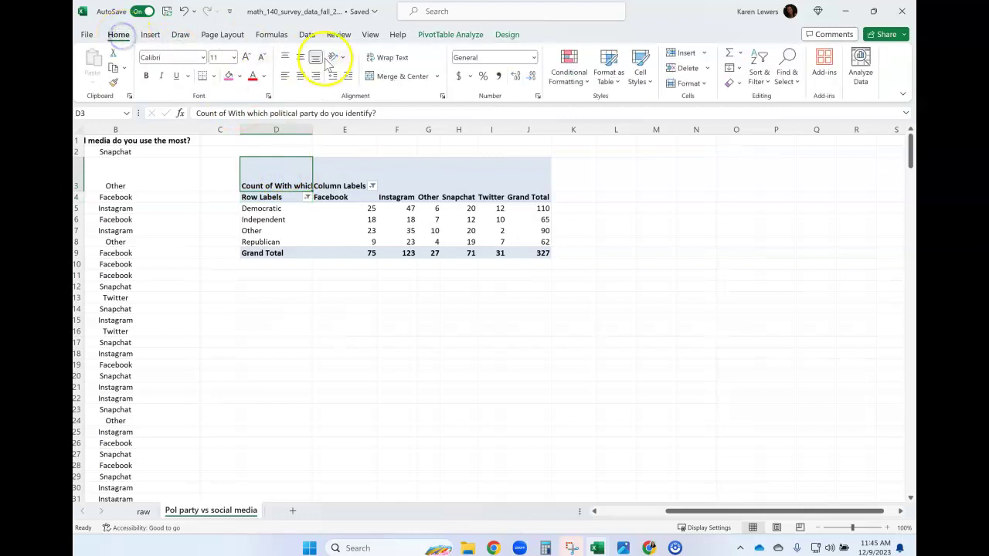
left_click(395, 58)
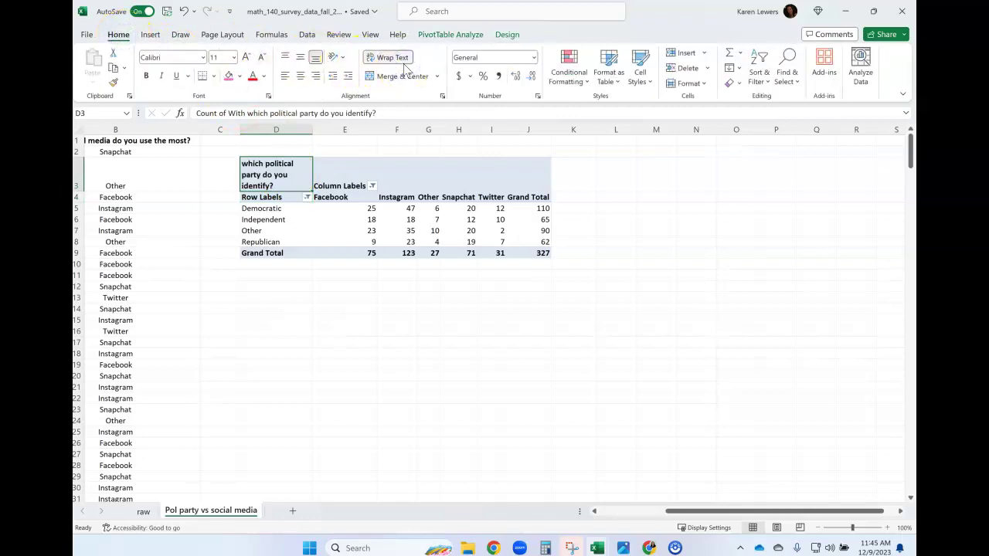
left_click(361, 305)
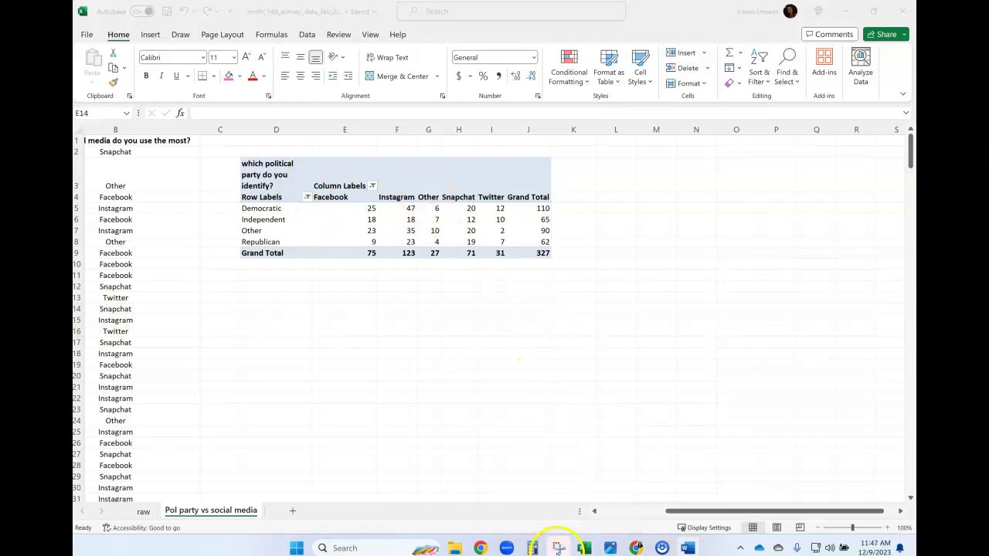
Capture a rectangular screenshot of the whole PivotTable with the Snipping Tool
left_click(559, 548)
left_click(137, 54)
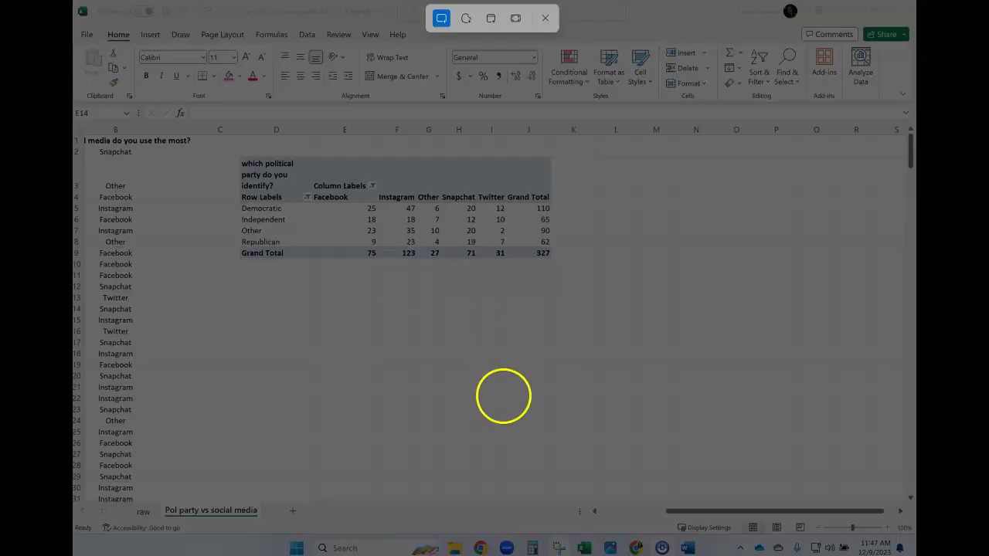
left_click_drag(238, 155, 541, 262)
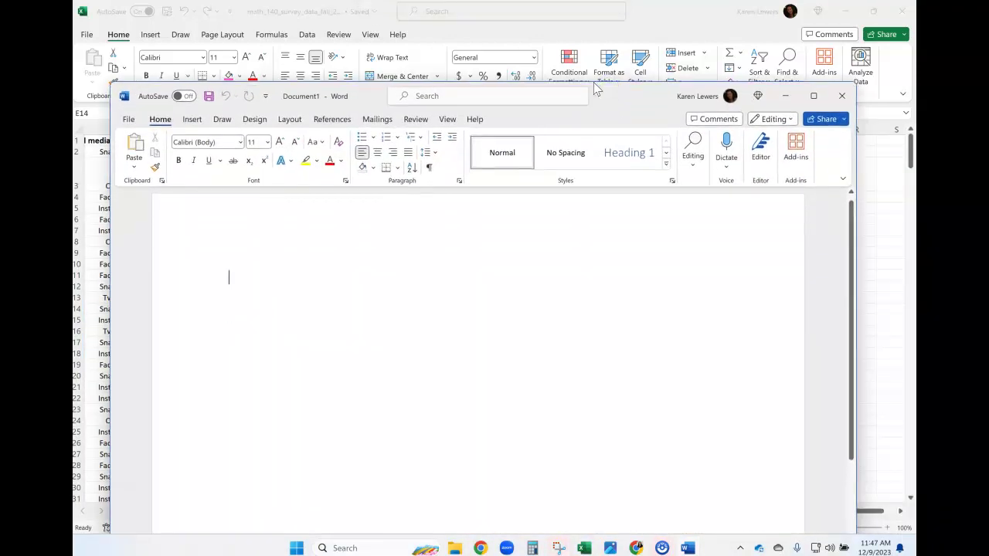
In Word, paste the table screenshot under "1. Contingency table with counts:" and add item 2, "Overall Percentages (These show “Joint – and” percentages)"
type("1. Contingency table with counts:")
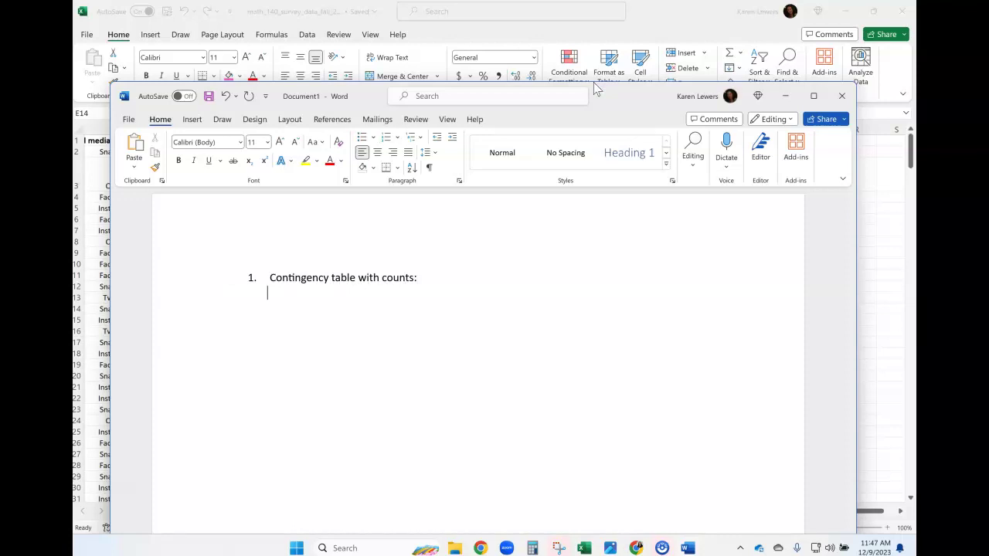
key("ctrl+v")
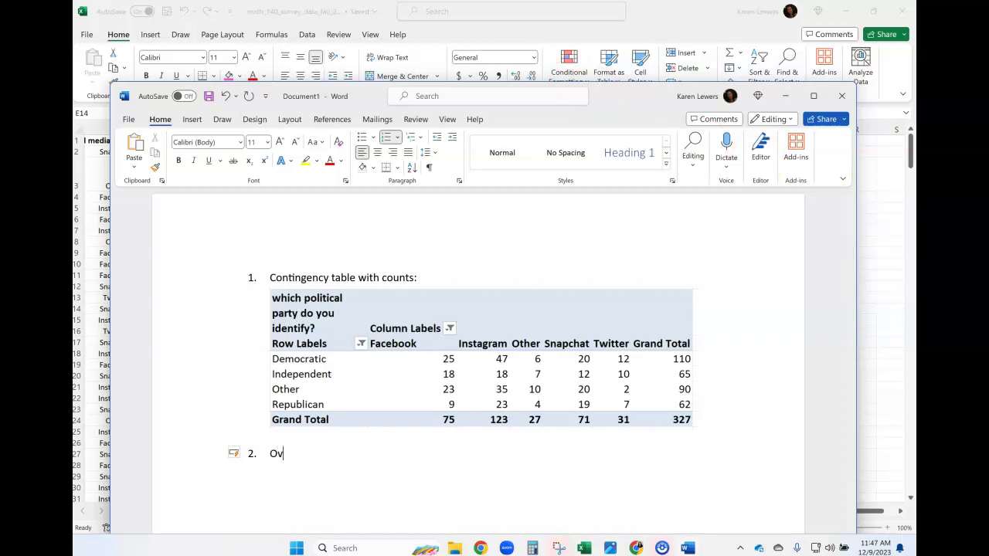
type("Percentages (These show “Joint – and” percentages")
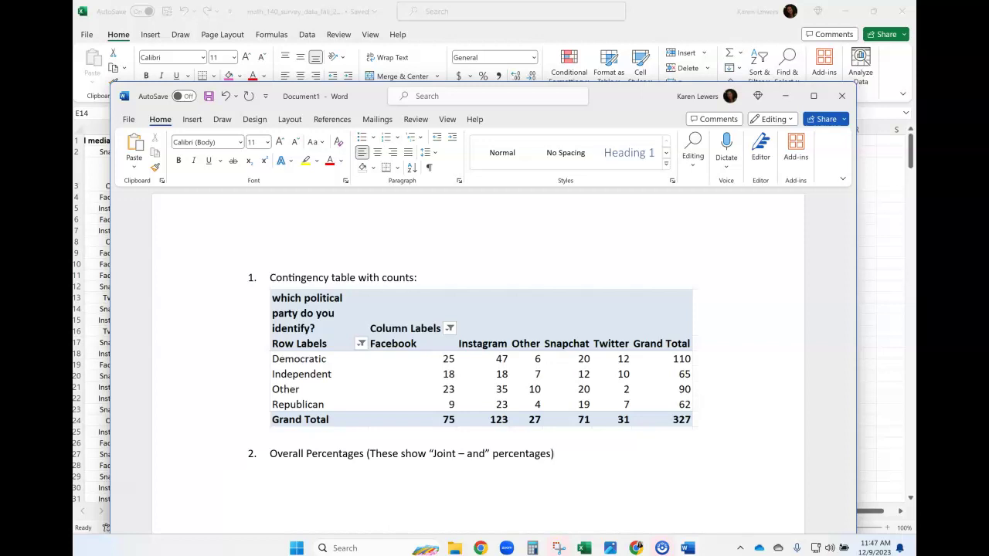
Return to the Excel PivotTable and examine how the Independent and Facebook count relates to the row, column and grand totals
left_click_drag(637, 93, 73, 255)
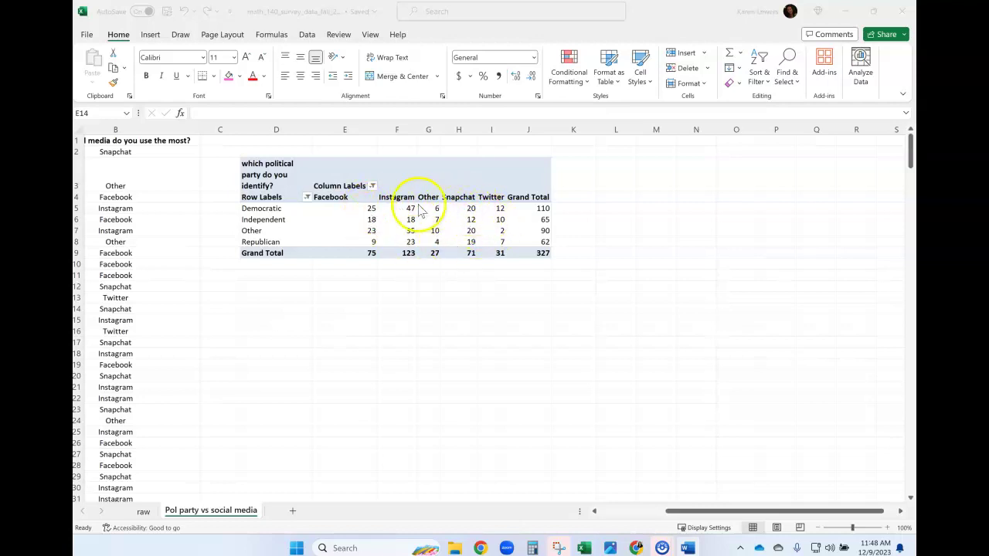
left_click(268, 222)
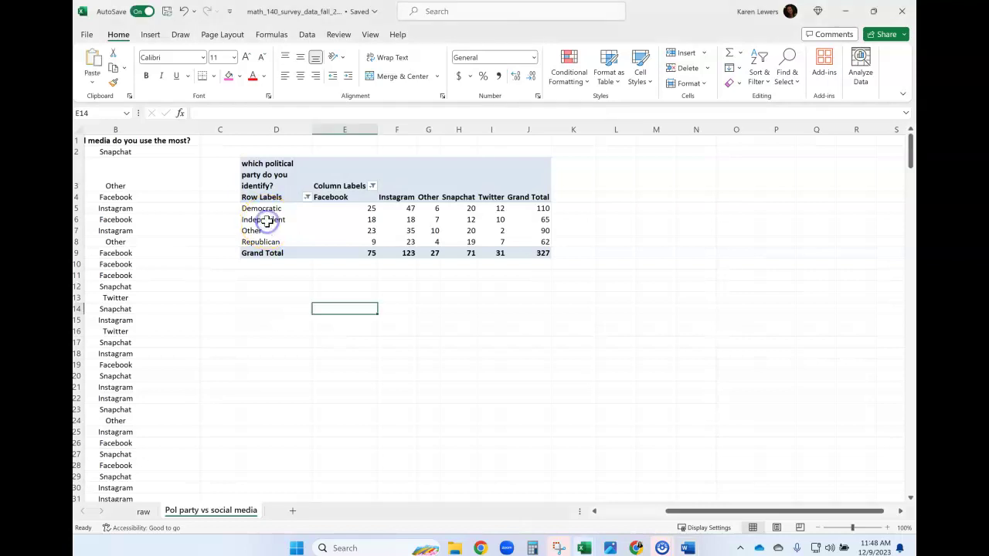
left_click(364, 218)
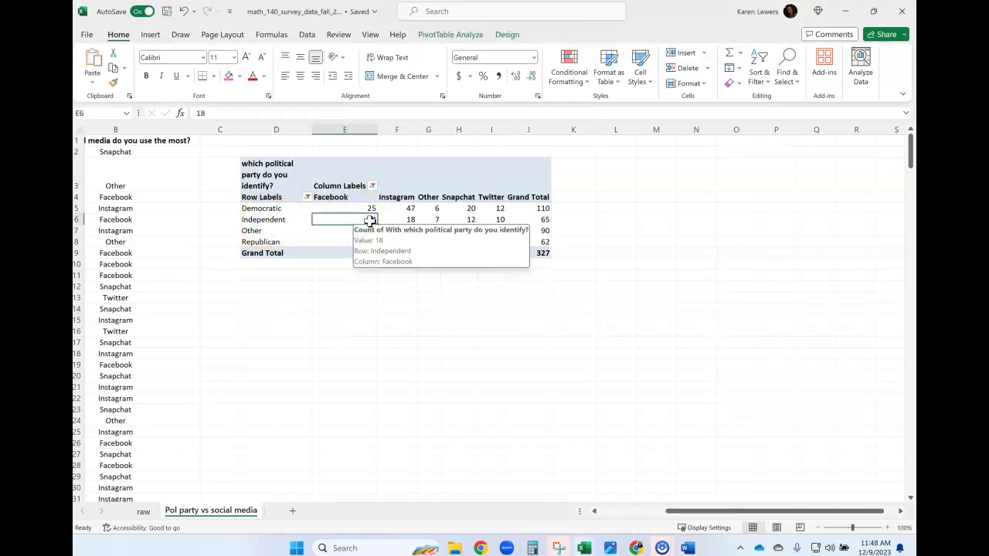
left_click(553, 255)
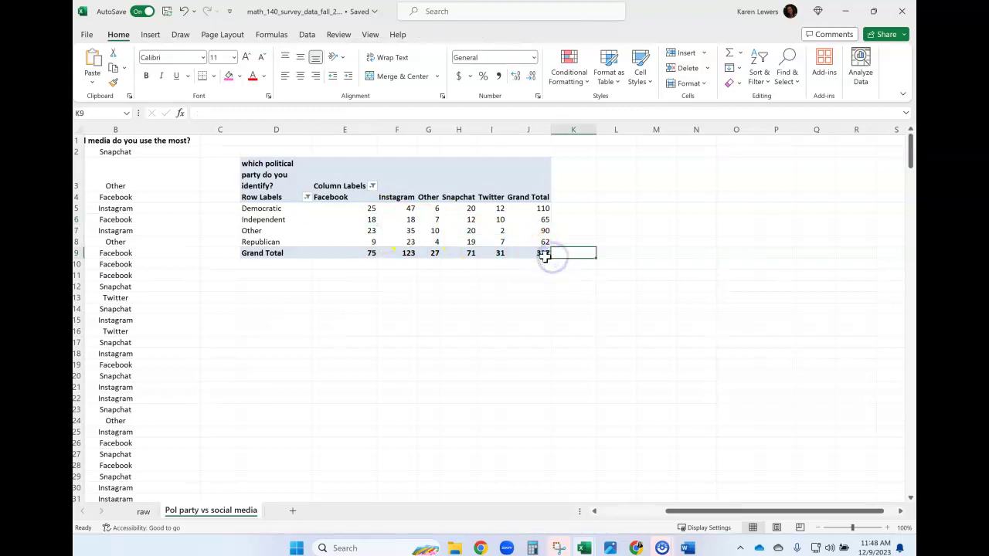
left_click(372, 219)
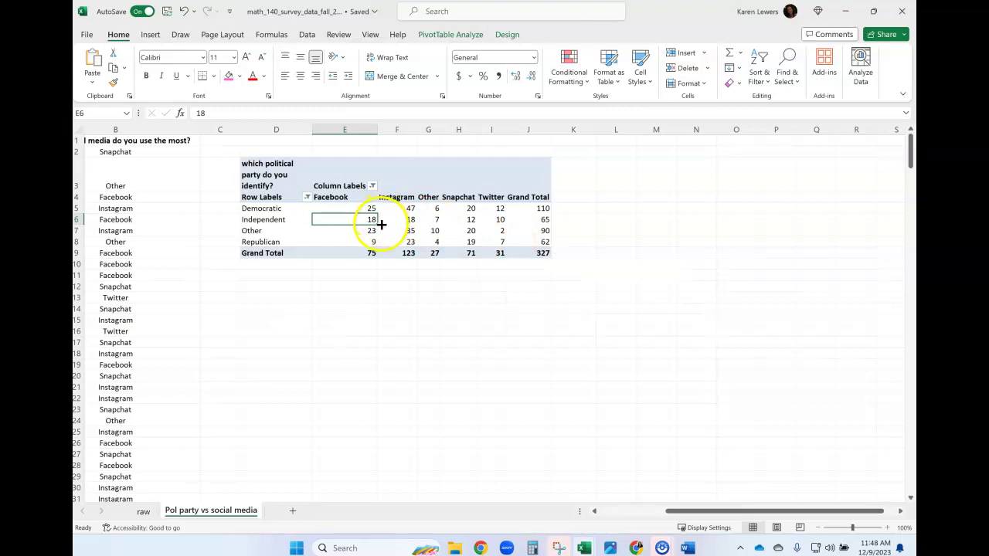
left_click(452, 183)
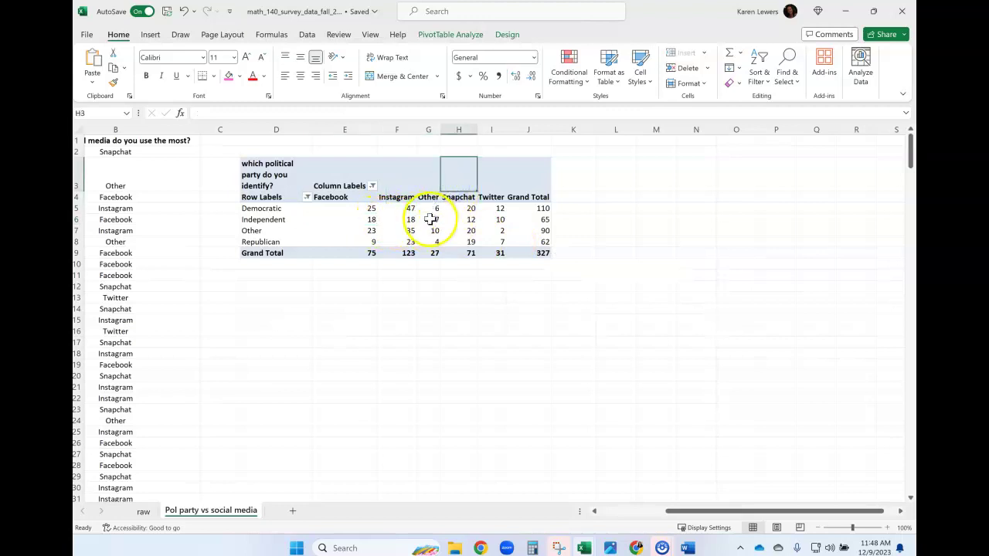
left_click(355, 190)
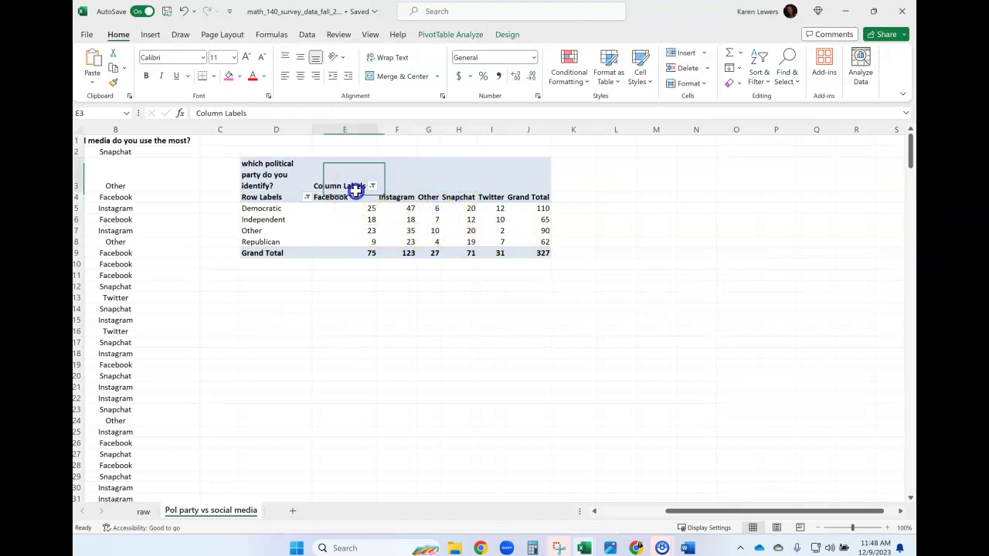
left_click(271, 189)
left_click(292, 219)
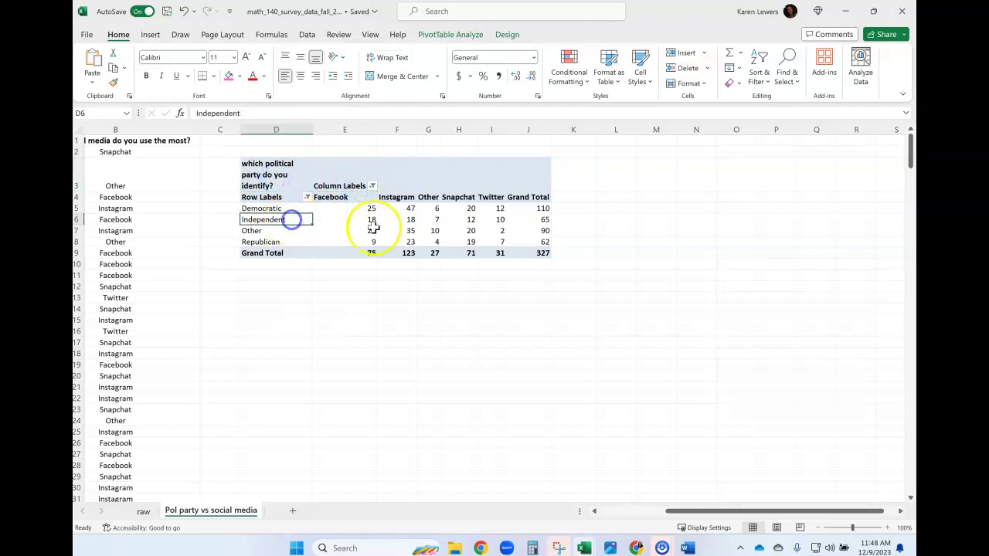
left_click(401, 230)
left_click(457, 253)
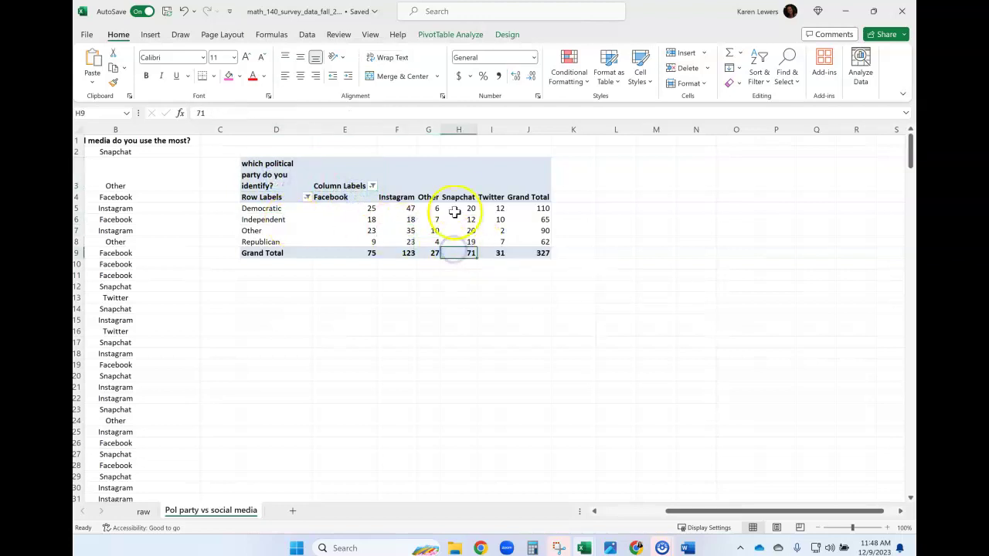
Show the PivotTable's field list with the table active
right_click(452, 181)
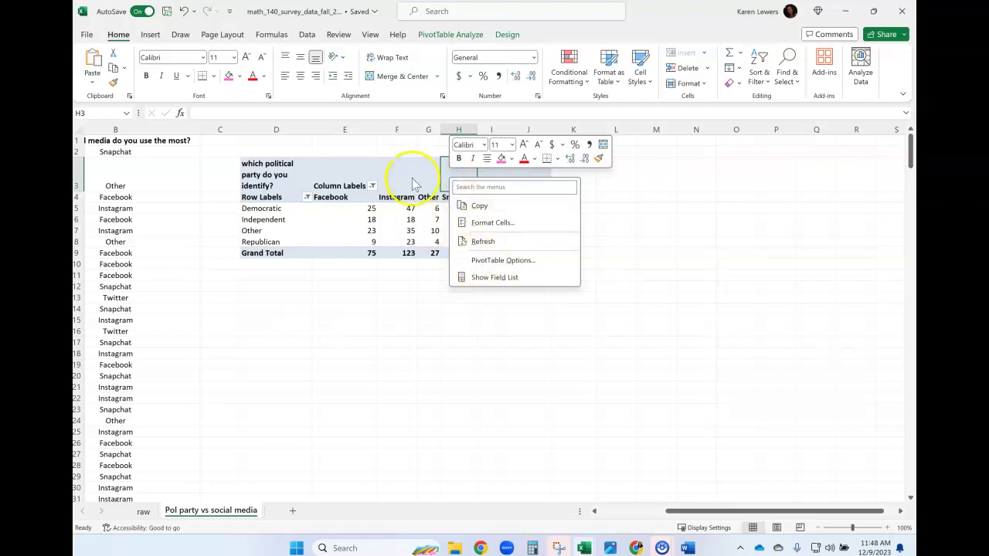
left_click(487, 279)
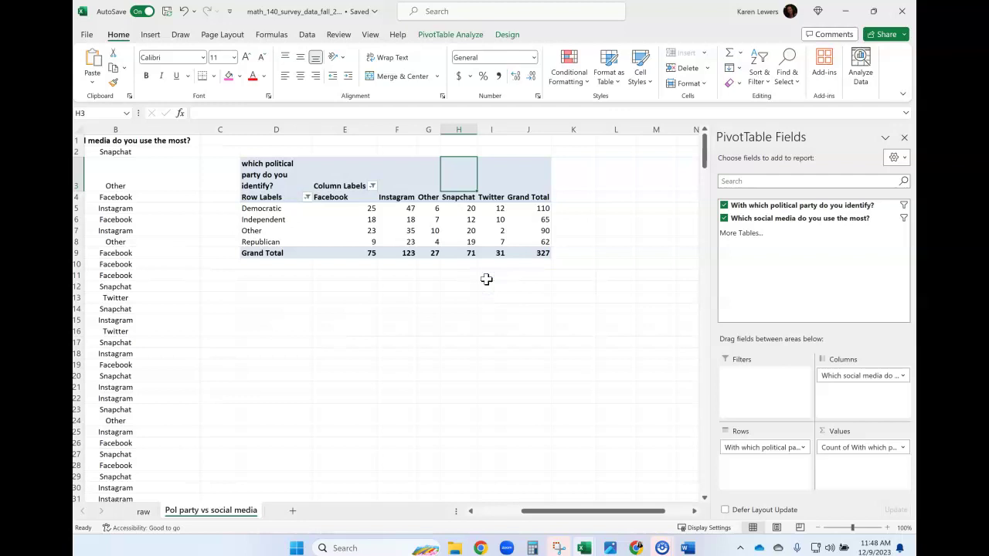
left_click(405, 176)
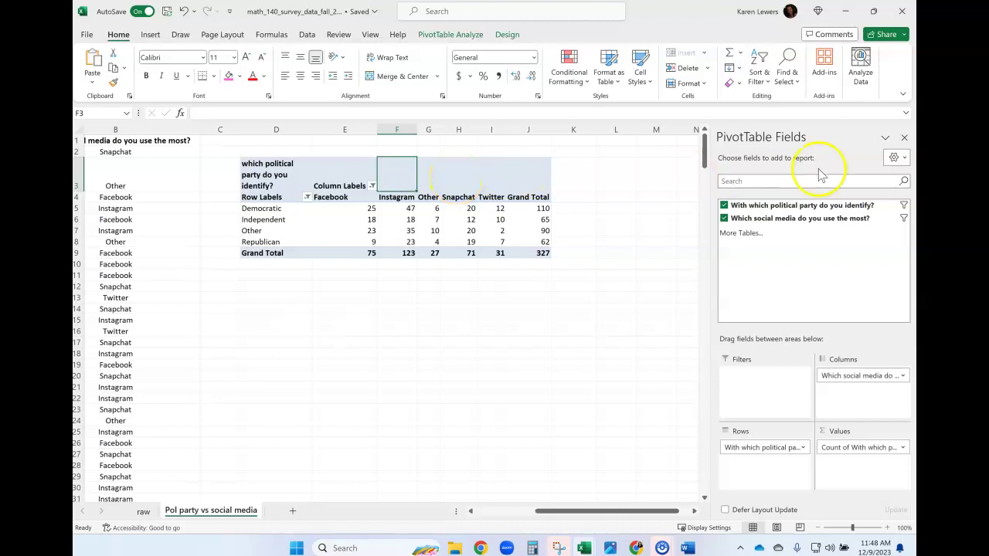
Show the PivotTable's count of political party values as % of Grand Total
left_click(847, 449)
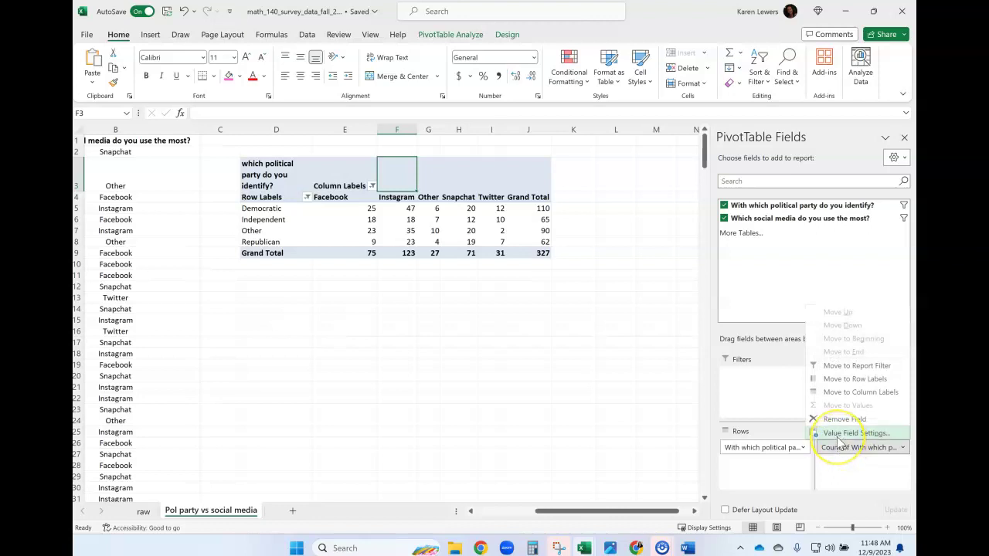
left_click(837, 434)
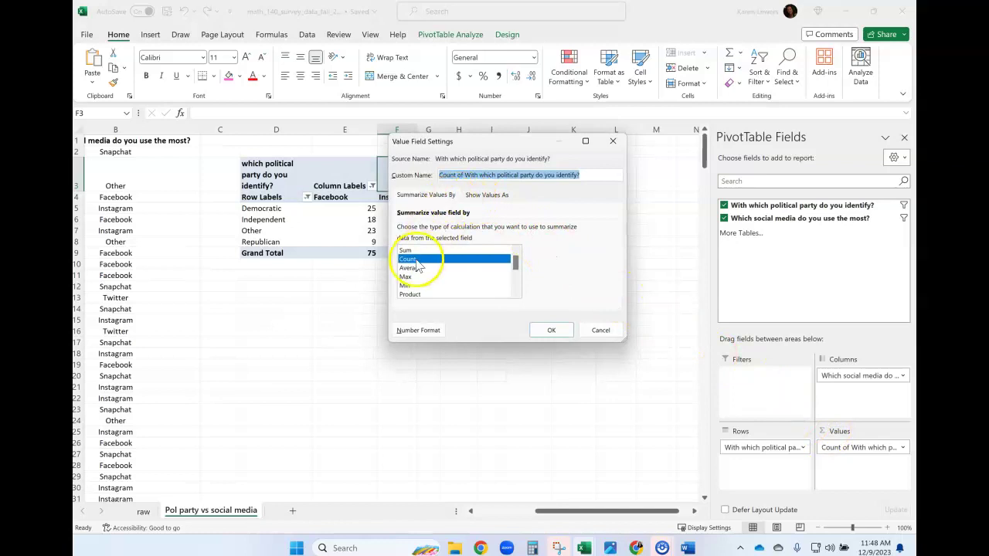
left_click(486, 195)
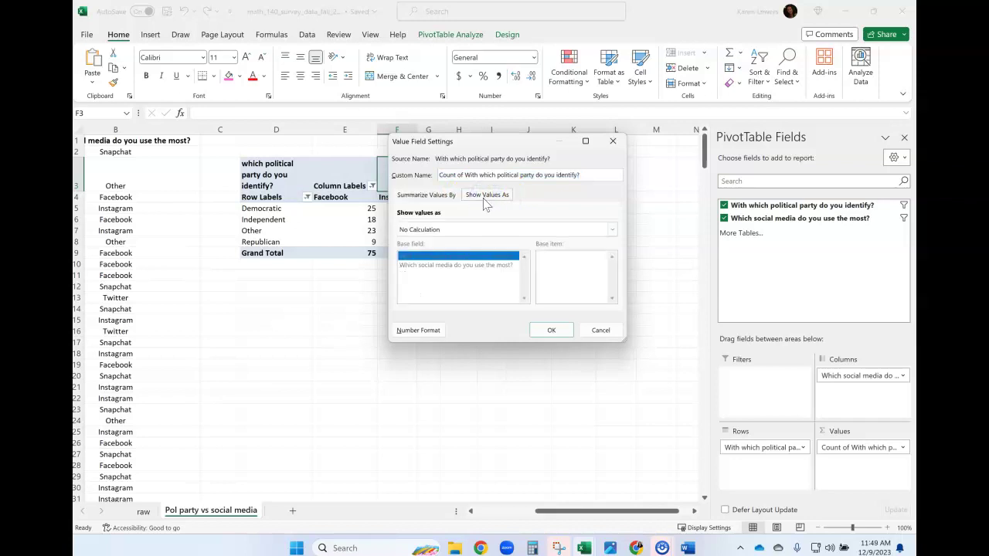
left_click(444, 230)
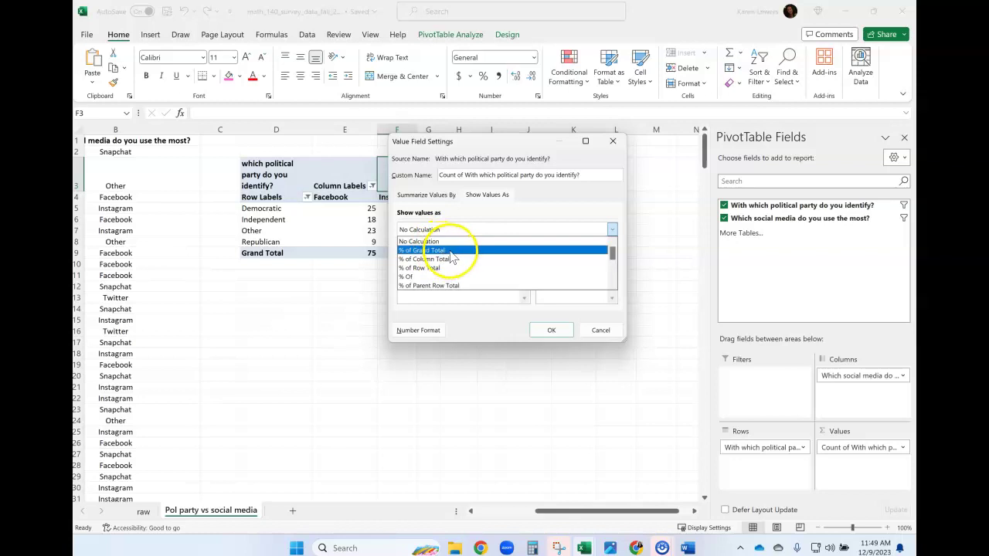
left_click(452, 251)
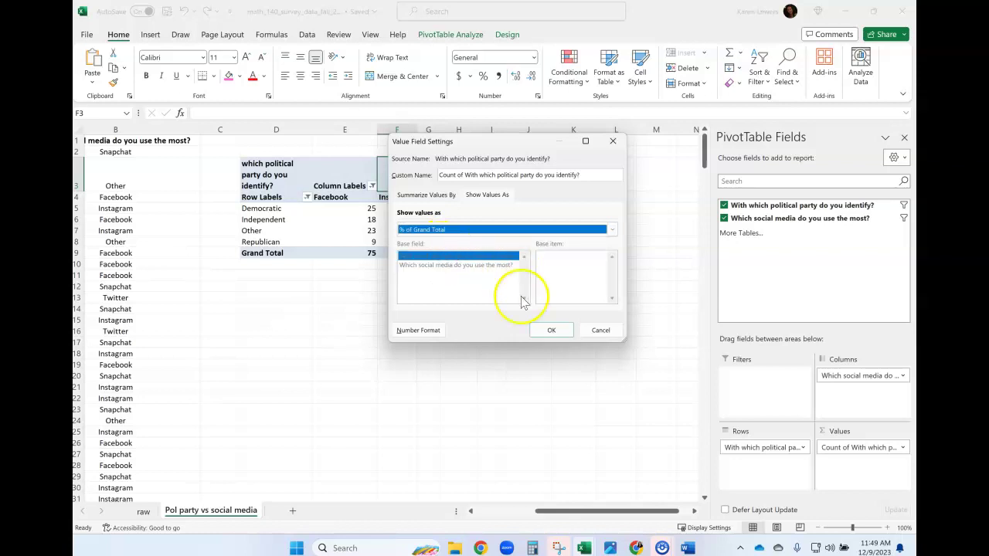
left_click_drag(531, 153, 443, 286)
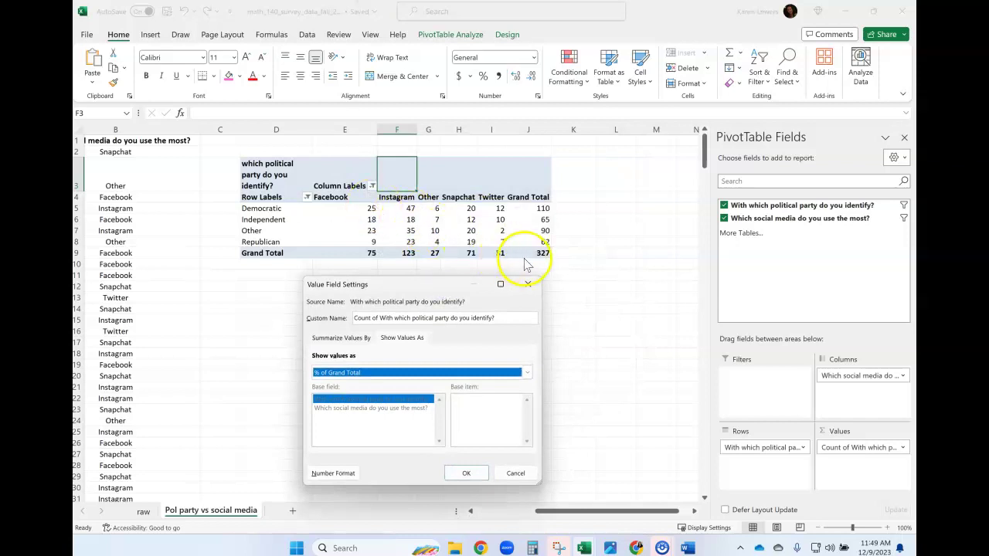
left_click(466, 473)
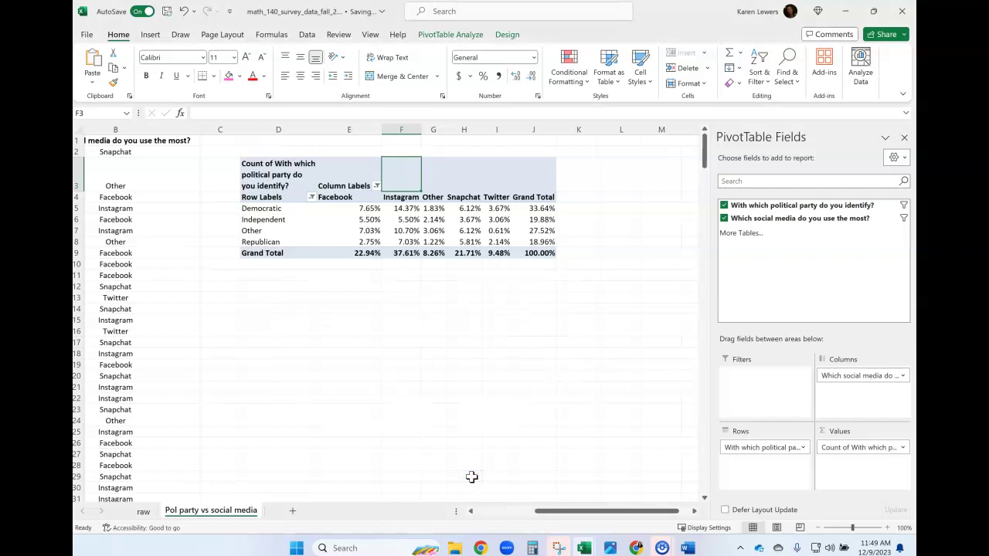
Capture a rectangular screenshot of the grand-total percentage table with the Snipping Tool and paste it under item 2 in Word
mouse_move(546, 252)
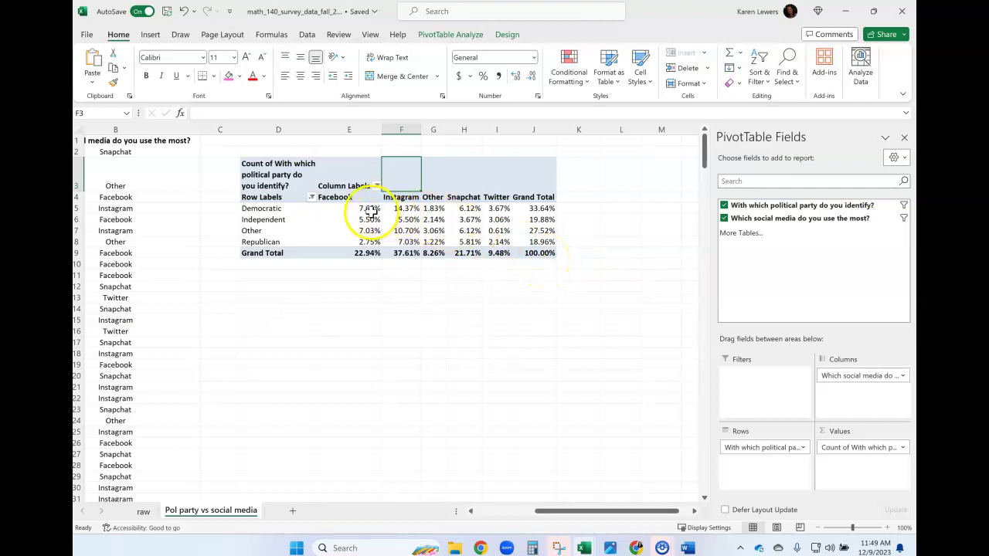
mouse_move(366, 232)
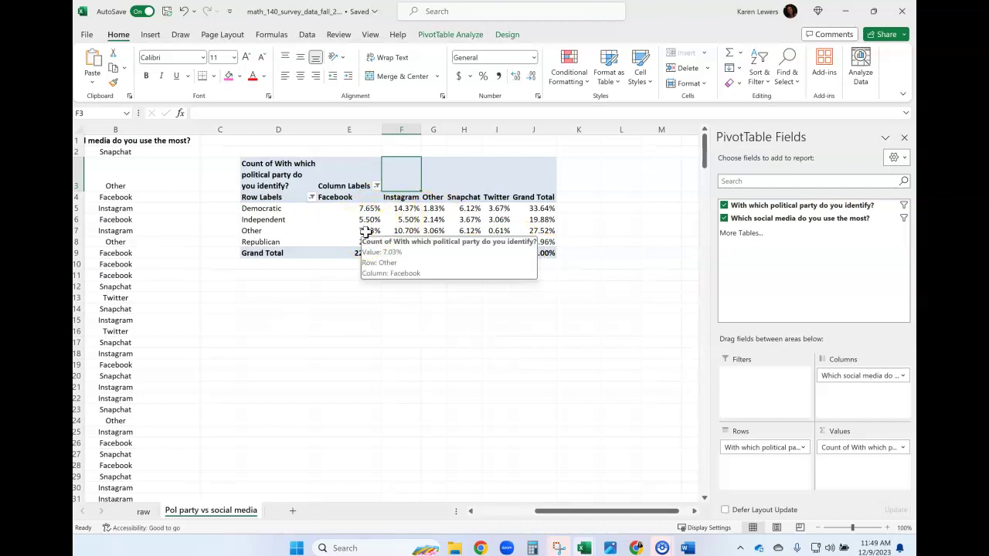
left_click(401, 319)
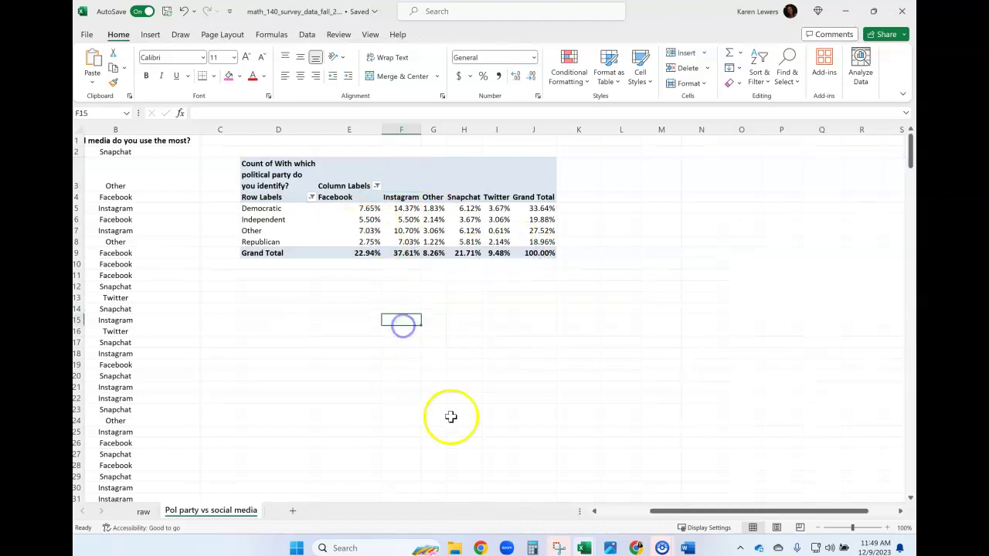
left_click(558, 548)
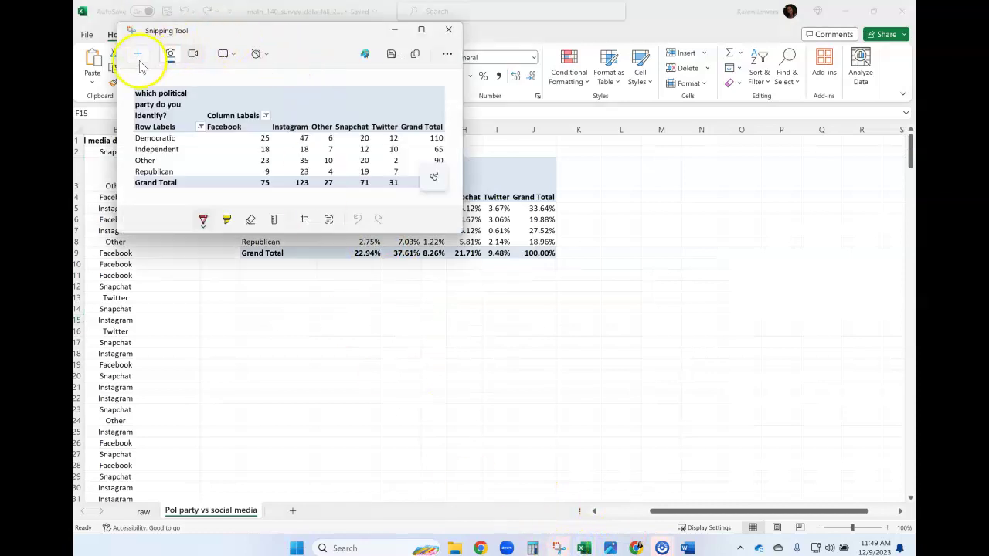
left_click(139, 60)
left_click_drag(236, 155, 564, 265)
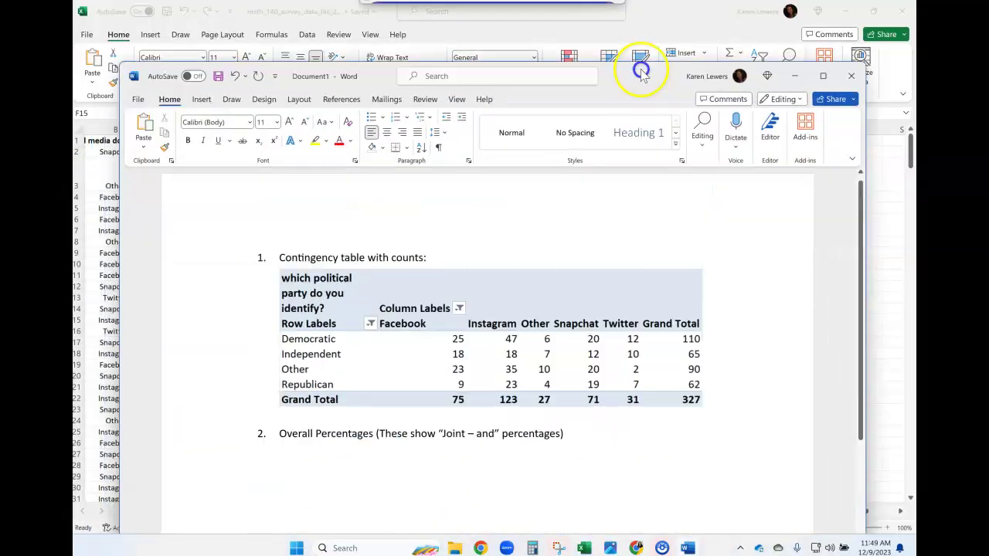
left_click(294, 451)
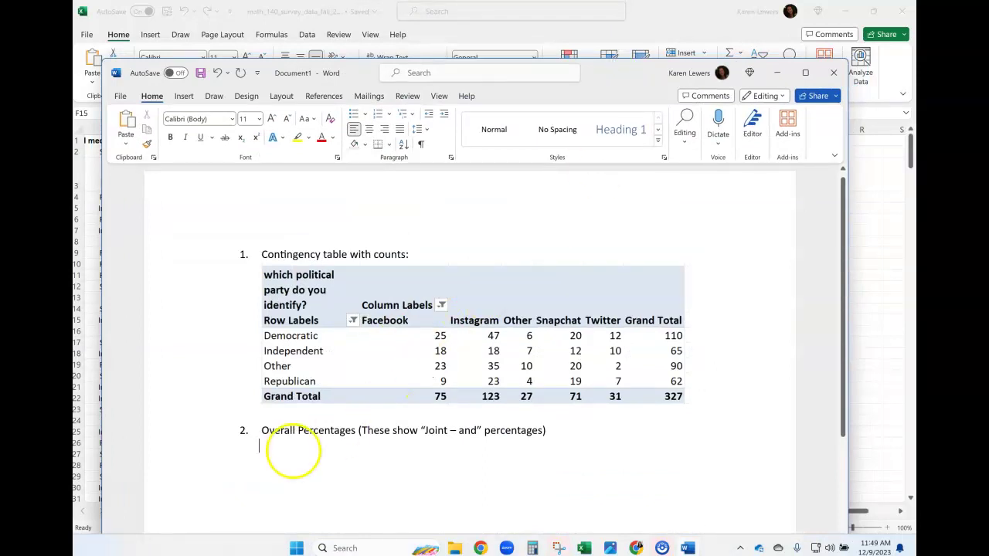
key("ctrl+v")
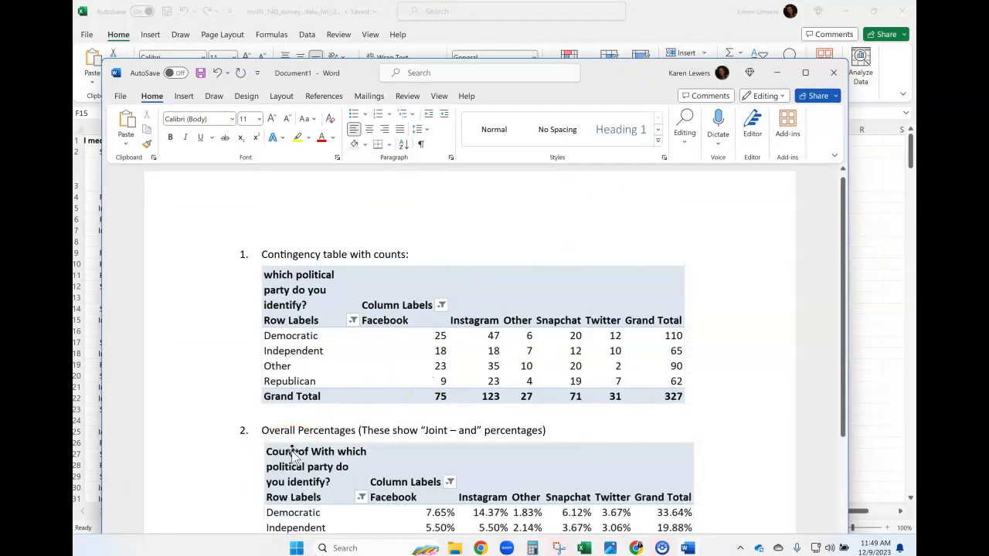
Add item 3 below the percentage table, "Conditional Percentages by Column (or marginal probabilities)", correcting the spelling of "marginal"
left_click(709, 505)
left_click(641, 506)
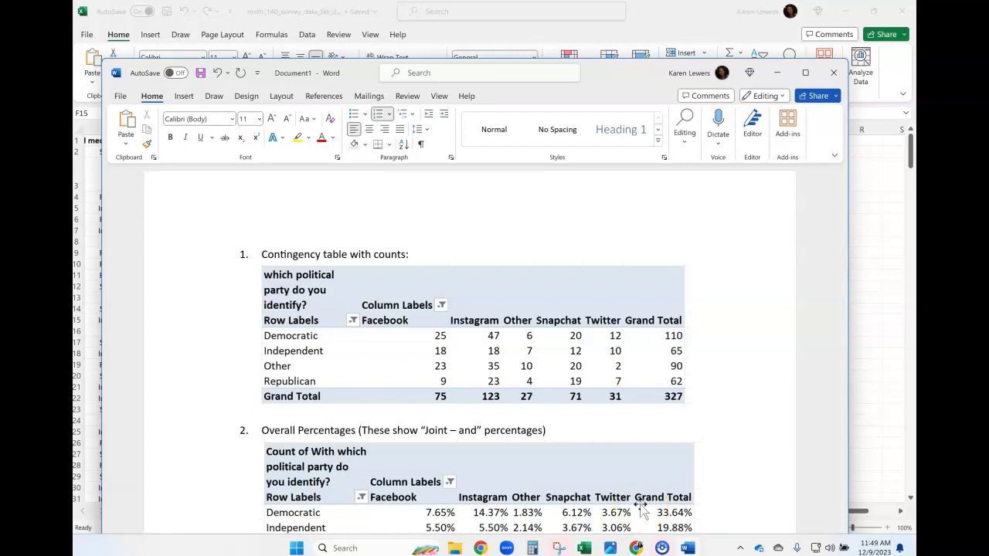
scroll(775, 436, "down", 4)
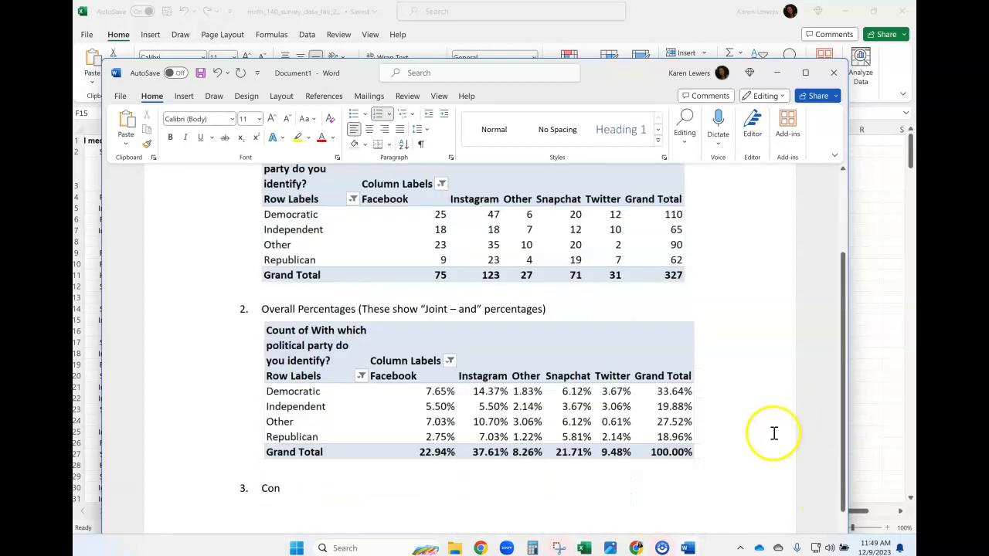
scroll(773, 433, "down", 1)
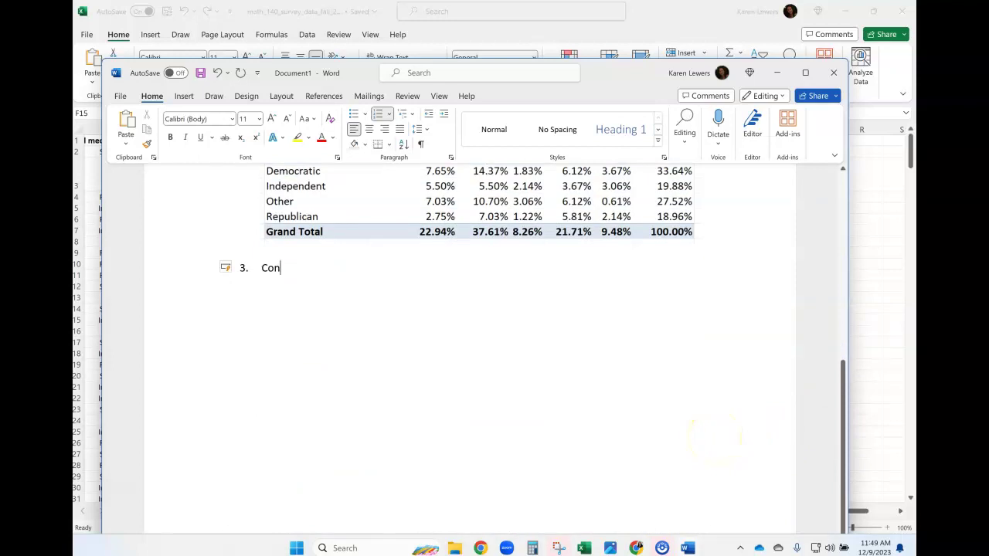
type("ditional Percentages by Column (or maginal probabilities")
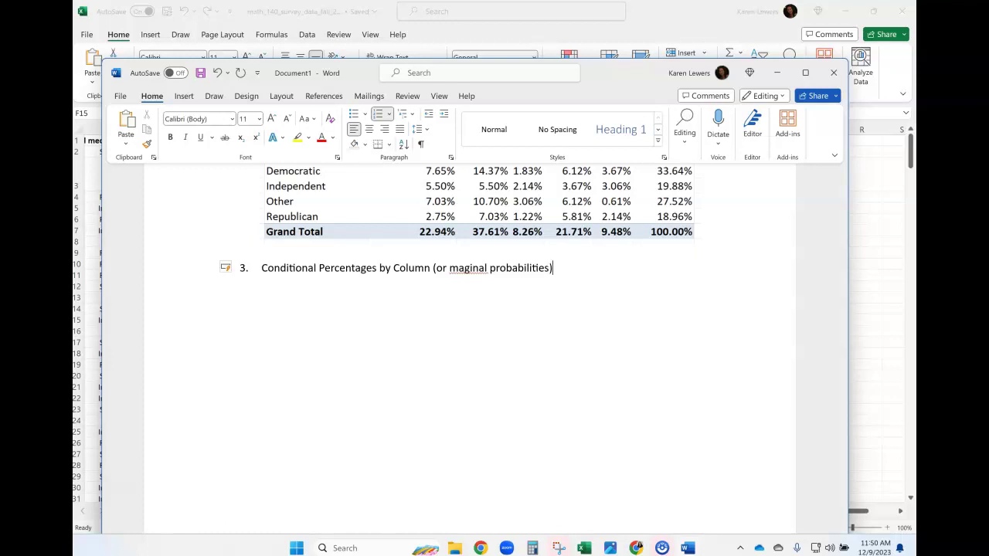
right_click(466, 270)
left_click(516, 286)
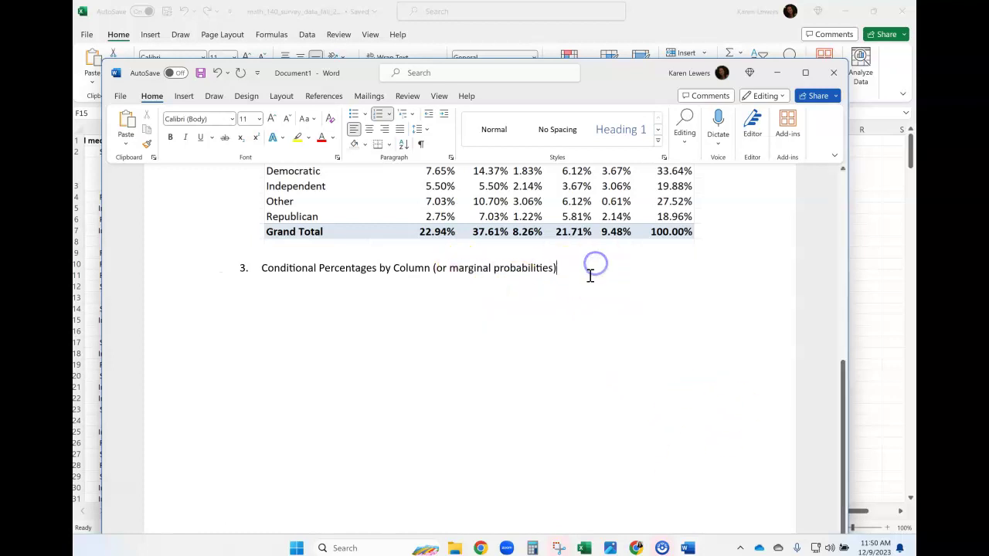
key("Return")
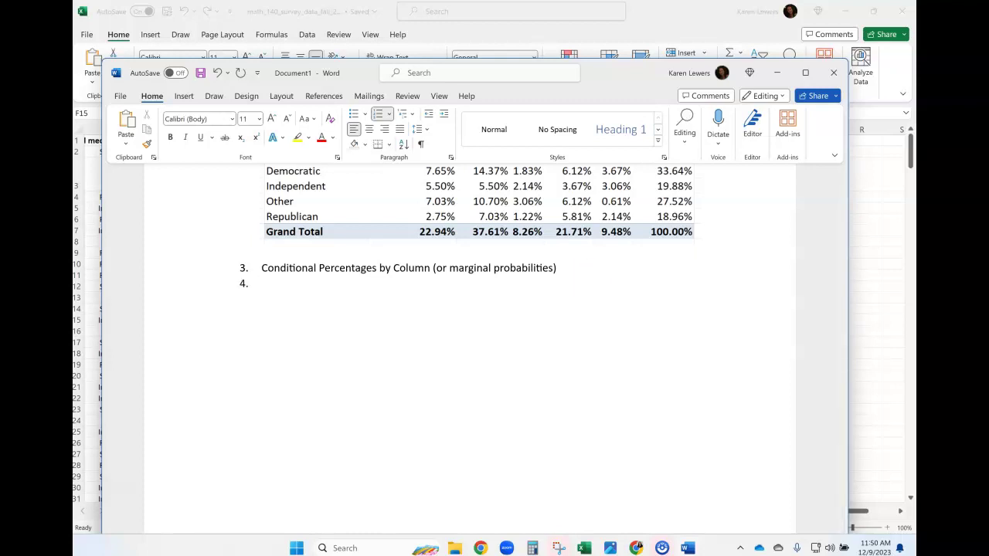
key("BackSpace")
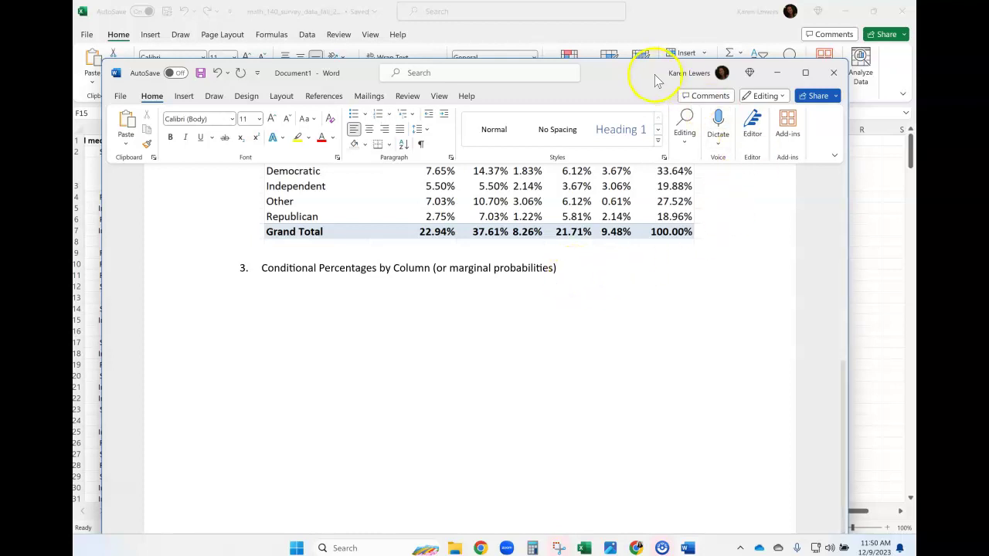
Shorten item 3 to "Conditional Percentages by Column" and move the Word window aside to uncover the Excel PivotTable
left_click_drag(655, 80, 77, 182)
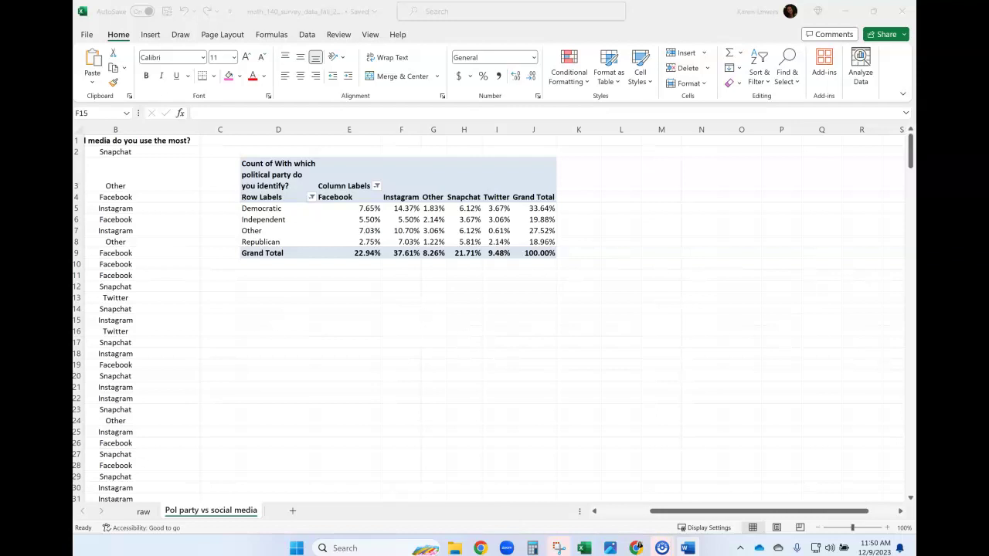
key("alt+Tab")
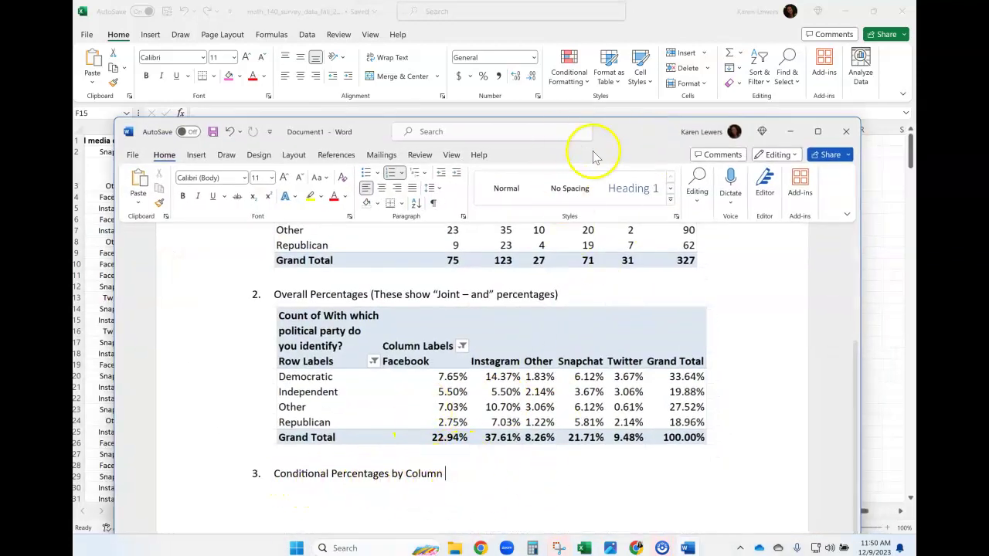
left_click_drag(633, 128, 73, 334)
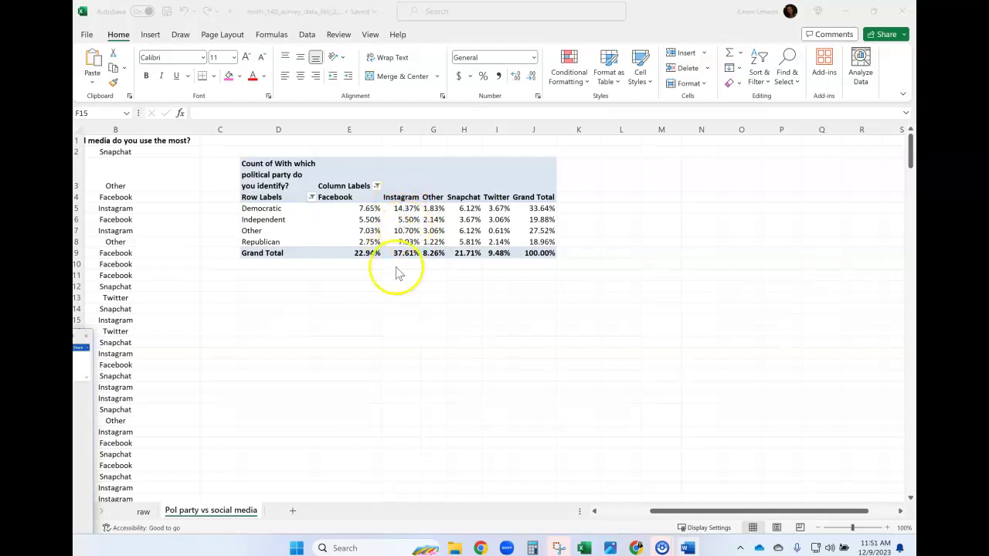
In the Excel PivotTable, show the count of political party values as % of Column Total
left_click(417, 179)
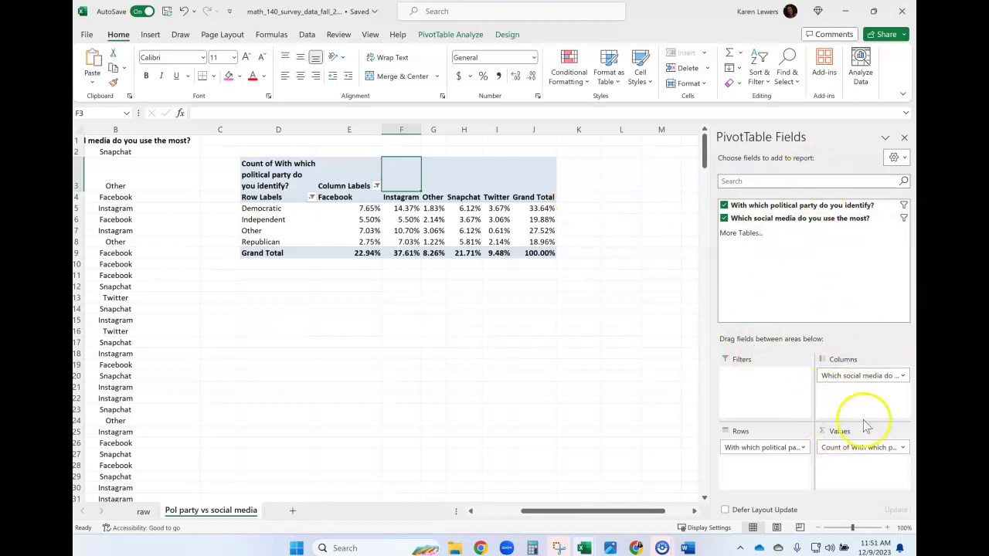
left_click(852, 449)
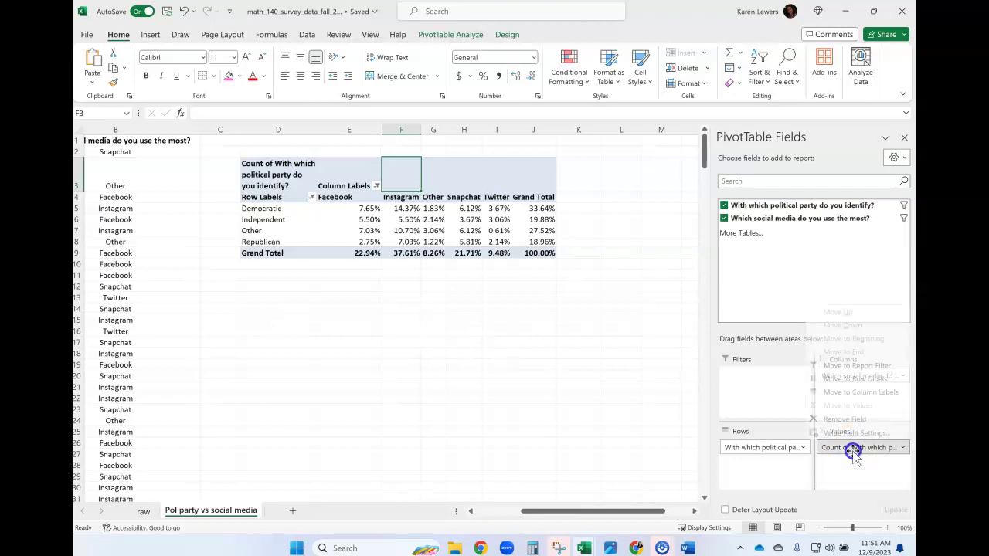
left_click(846, 435)
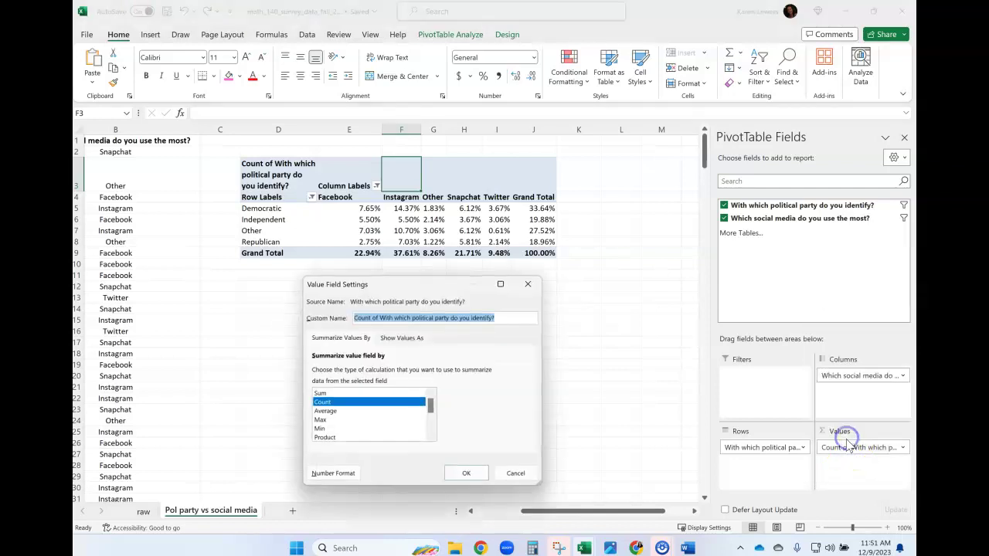
left_click(398, 338)
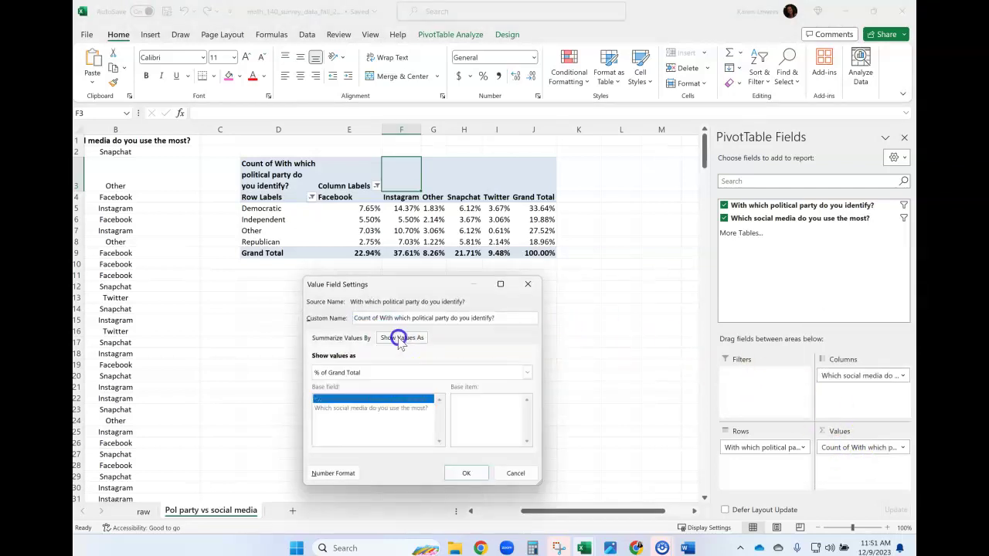
left_click(369, 376)
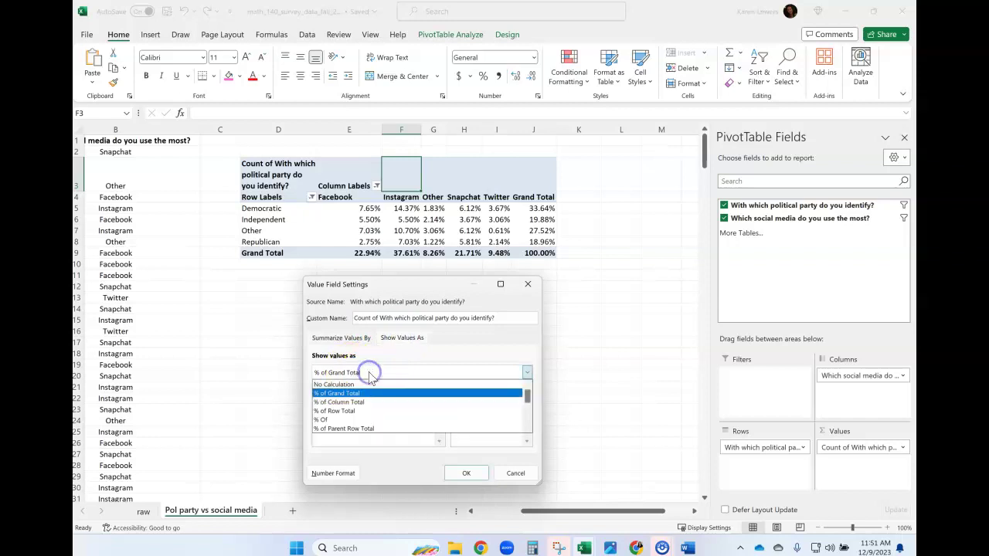
left_click(351, 409)
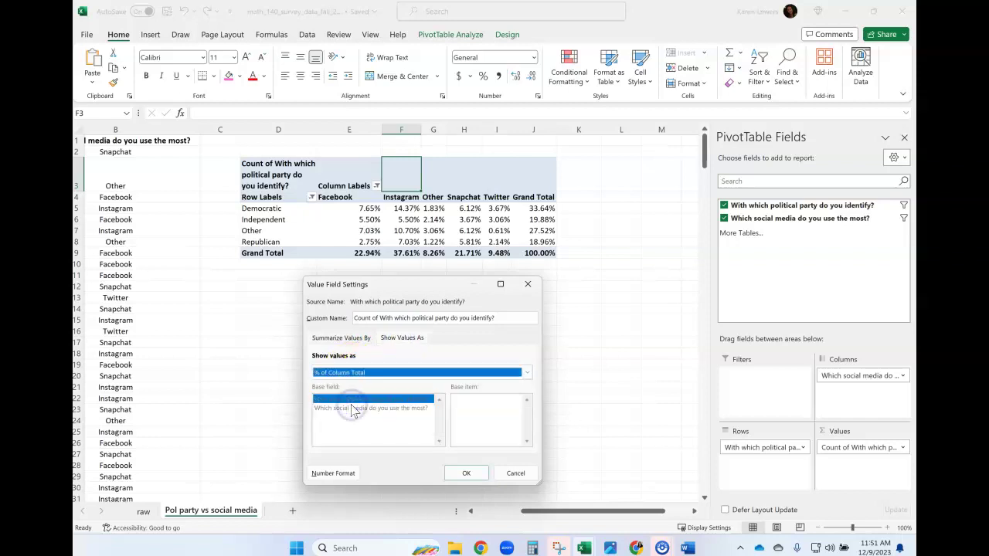
left_click(465, 474)
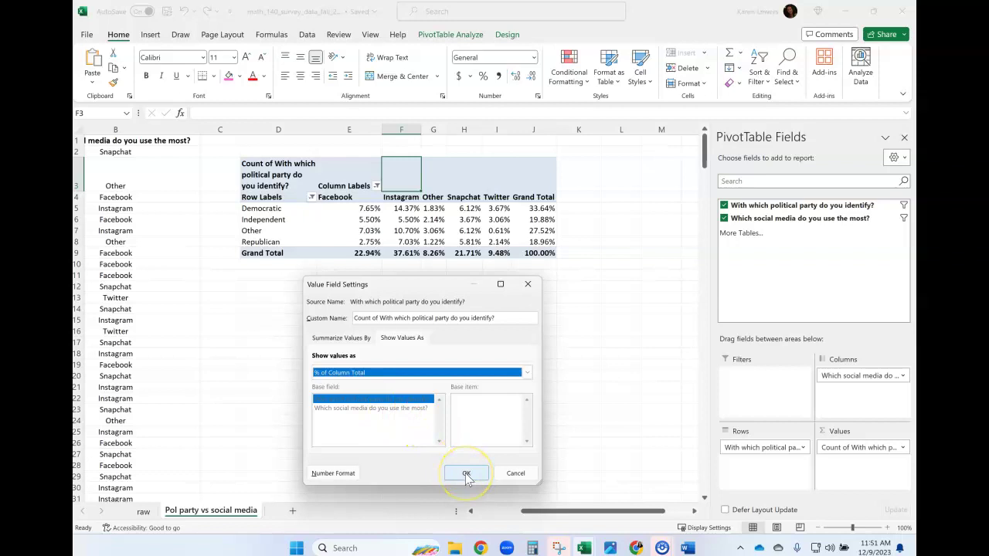
left_click(466, 474)
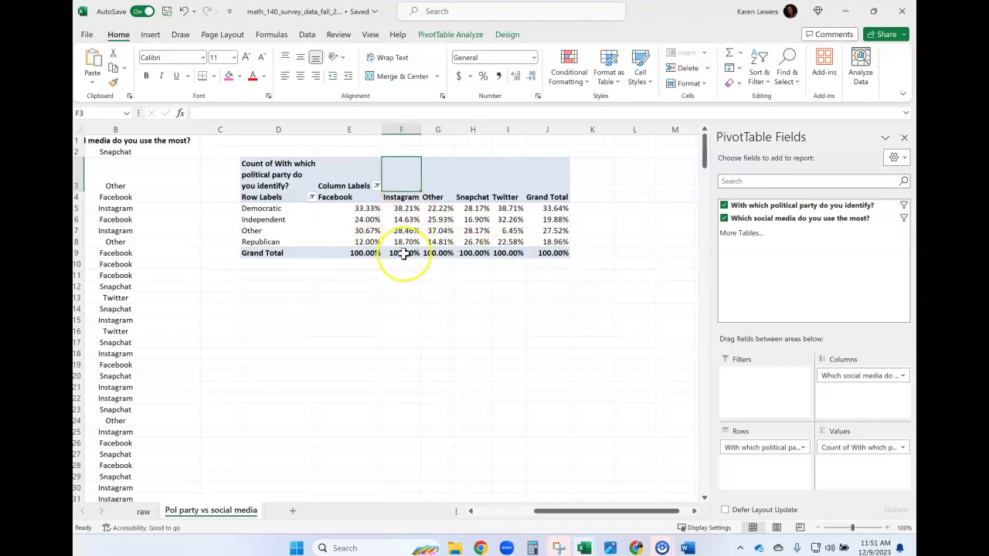
Capture a rectangular screenshot of the column-total percentage table with the Snipping Tool and paste it under item 3 in Word
mouse_move(403, 253)
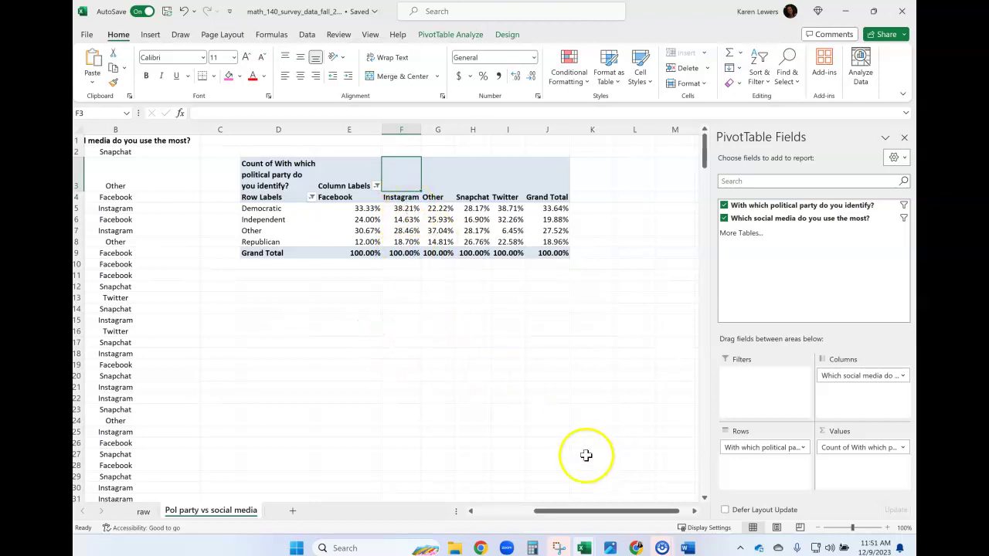
left_click(479, 417)
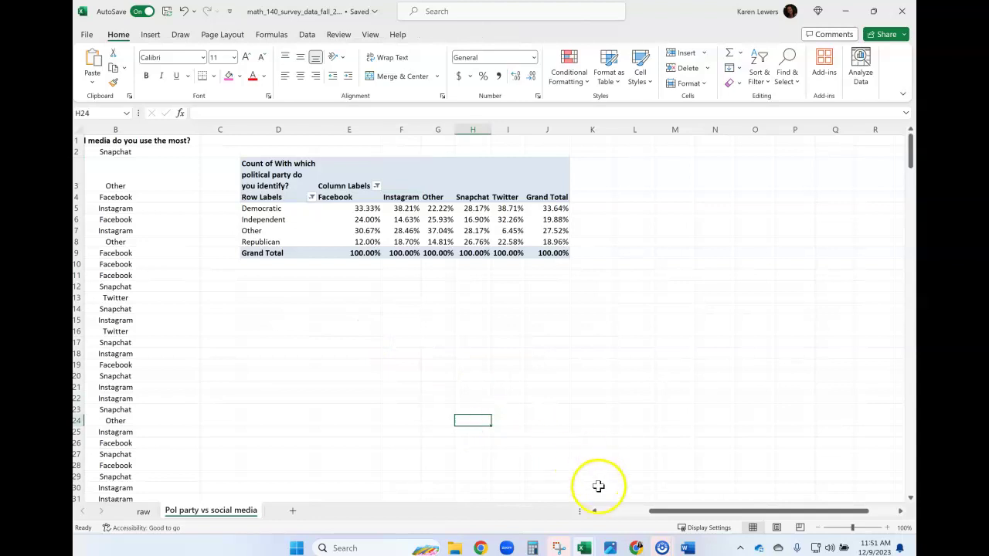
left_click(558, 548)
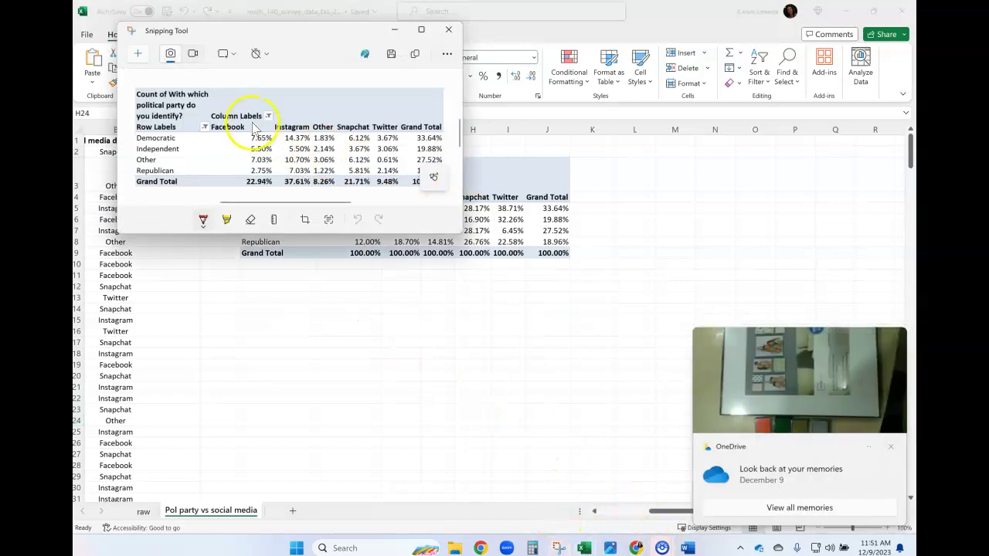
left_click(136, 57)
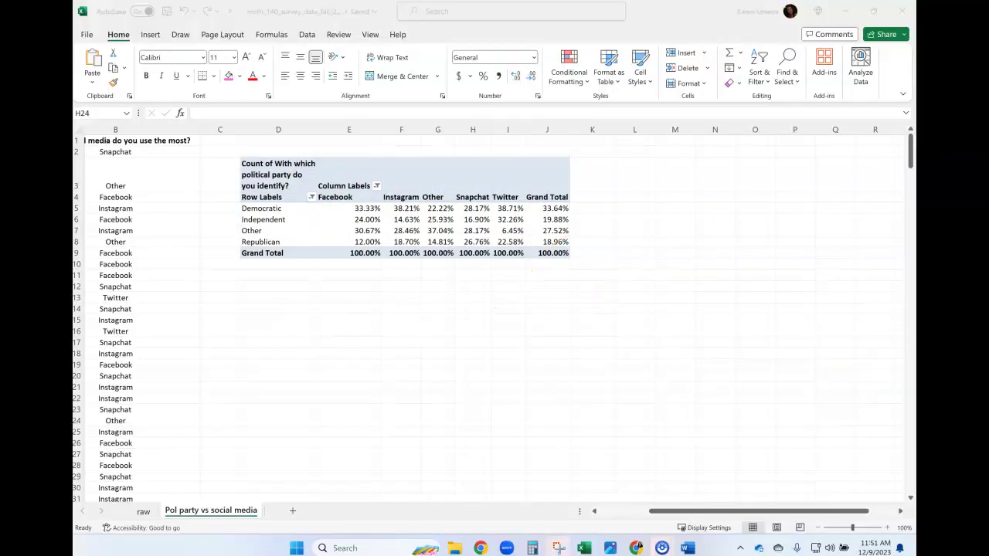
left_click_drag(74, 337, 626, 95)
key("Return")
key("BackSpace")
key("BackSpace")
key("ctrl+v")
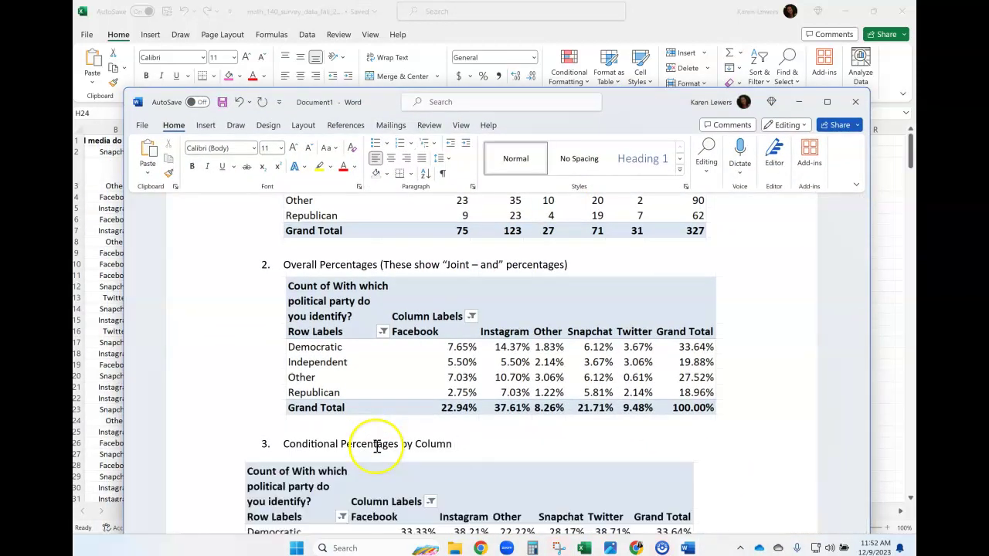
left_click(421, 483)
left_click(754, 456)
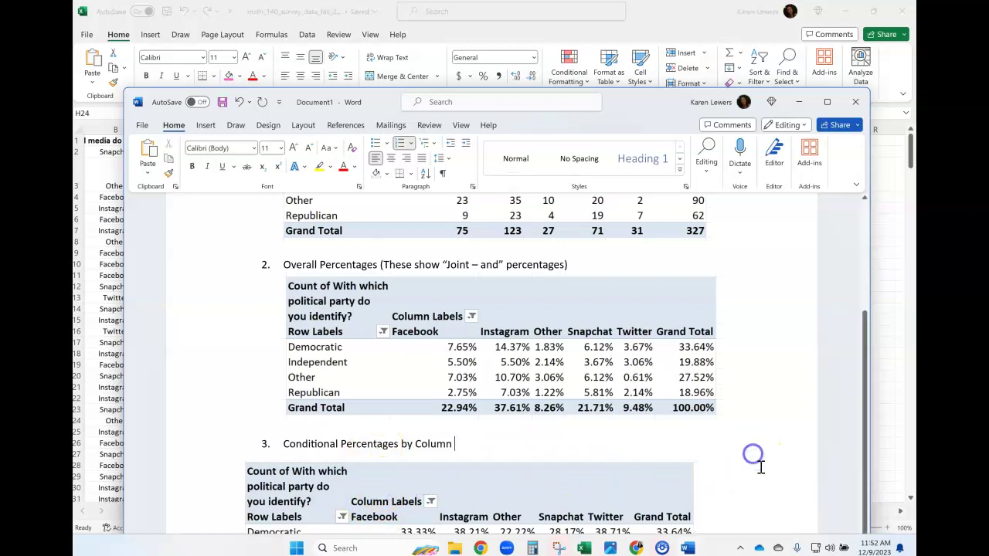
key("Return")
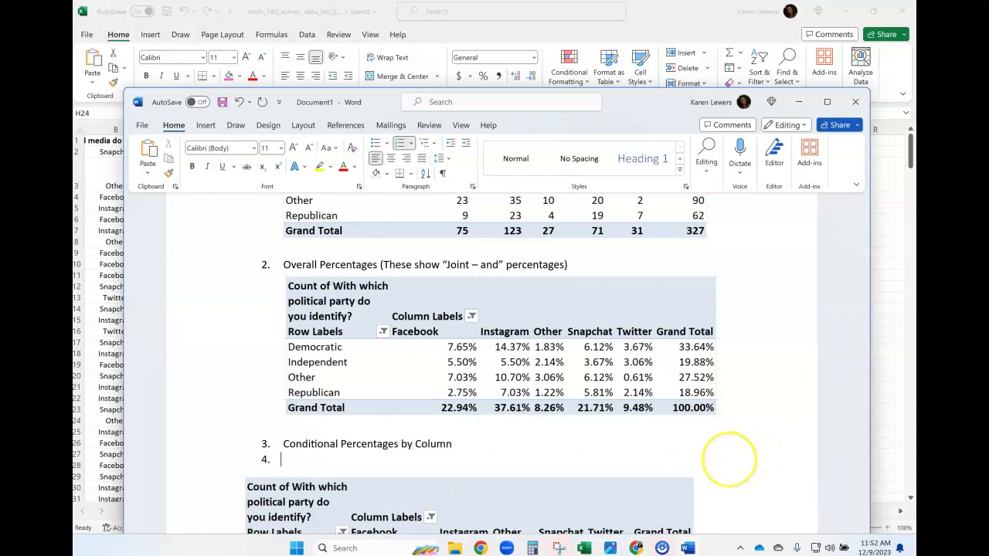
key("BackSpace")
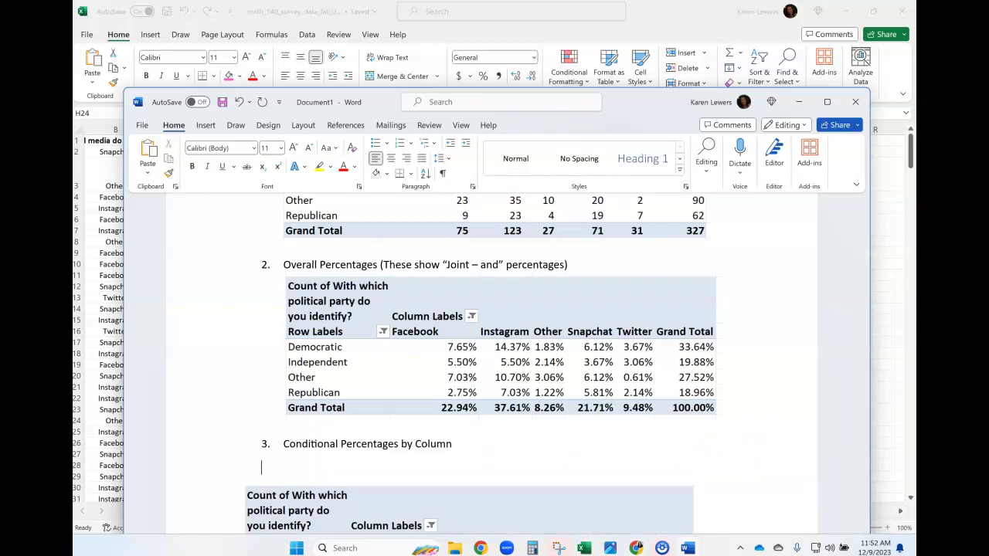
key("BackSpace")
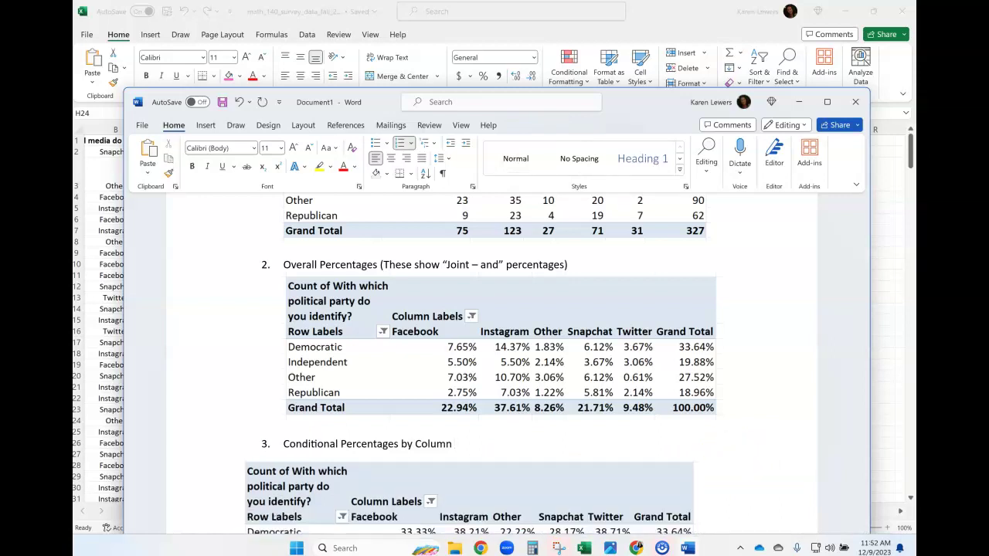
Add item 4, "Conditional percentages by Row", below the column percentage table and move the Word window aside to uncover the Excel PivotTable
scroll(762, 487, "down", 3)
left_click(757, 484)
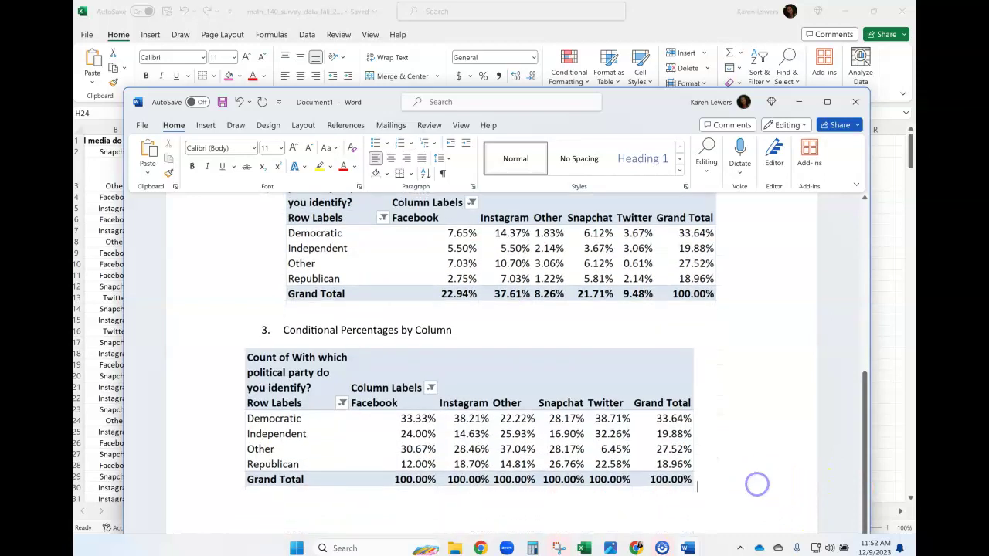
key("Return")
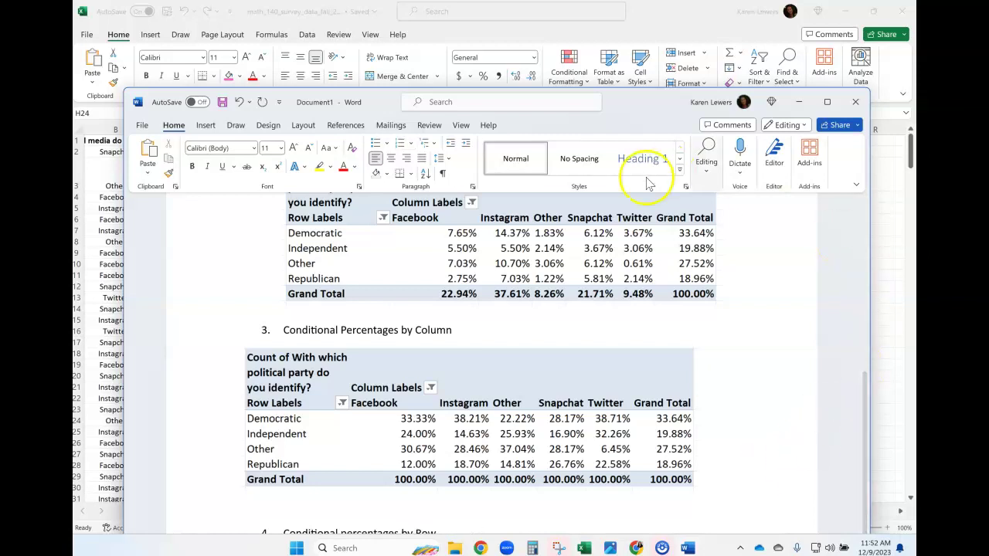
left_click_drag(639, 102, 393, 115)
left_click(553, 114)
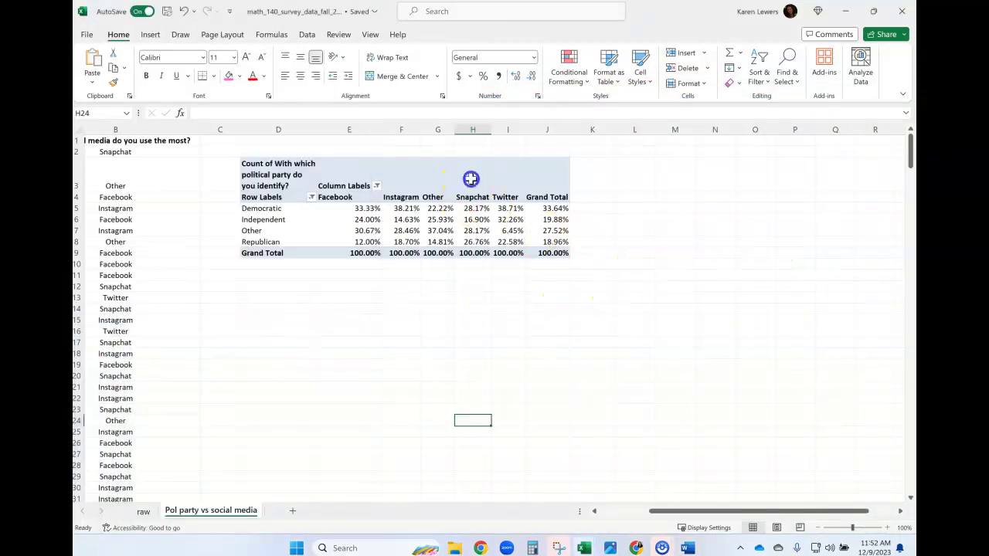
In the Excel PivotTable, show the count of political party values as % of Row Total
left_click(494, 173)
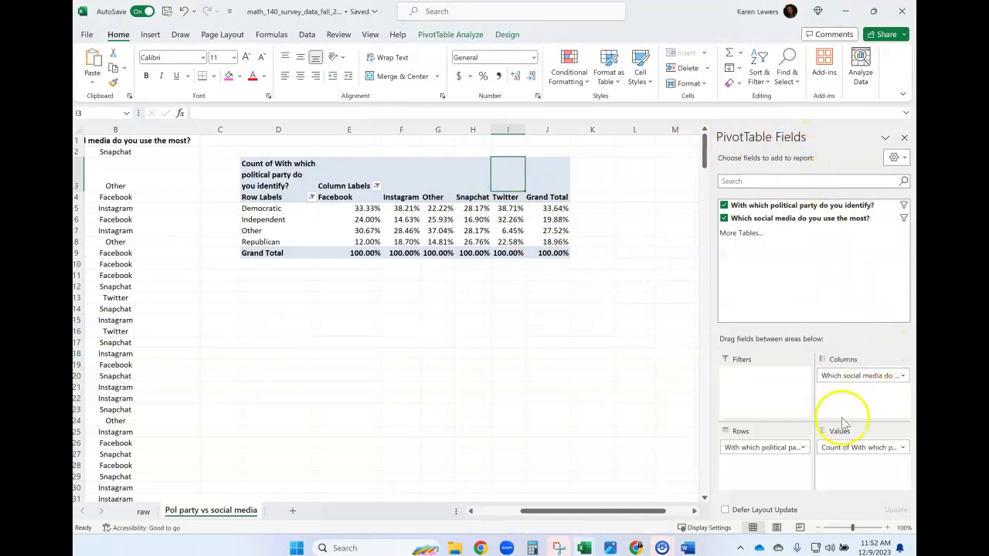
left_click(842, 449)
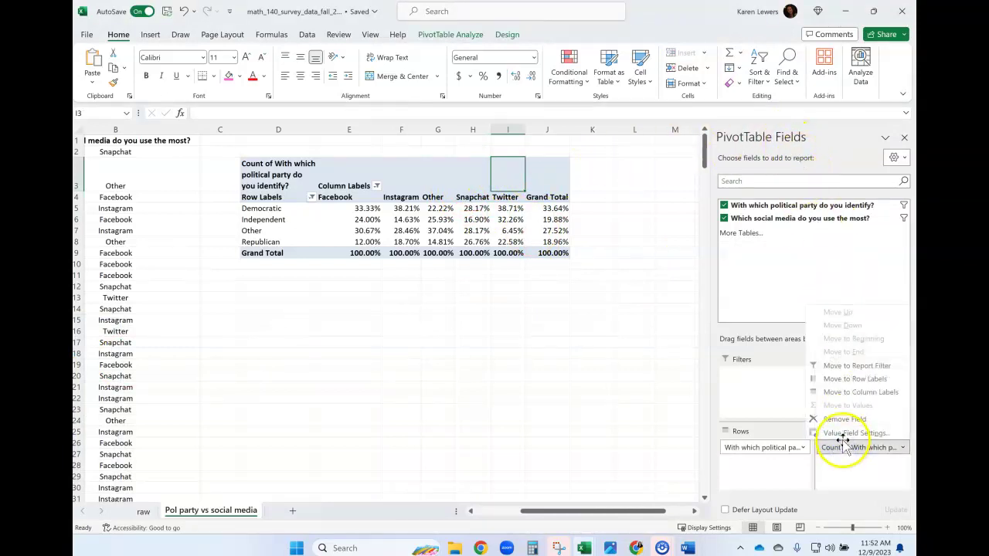
left_click(847, 434)
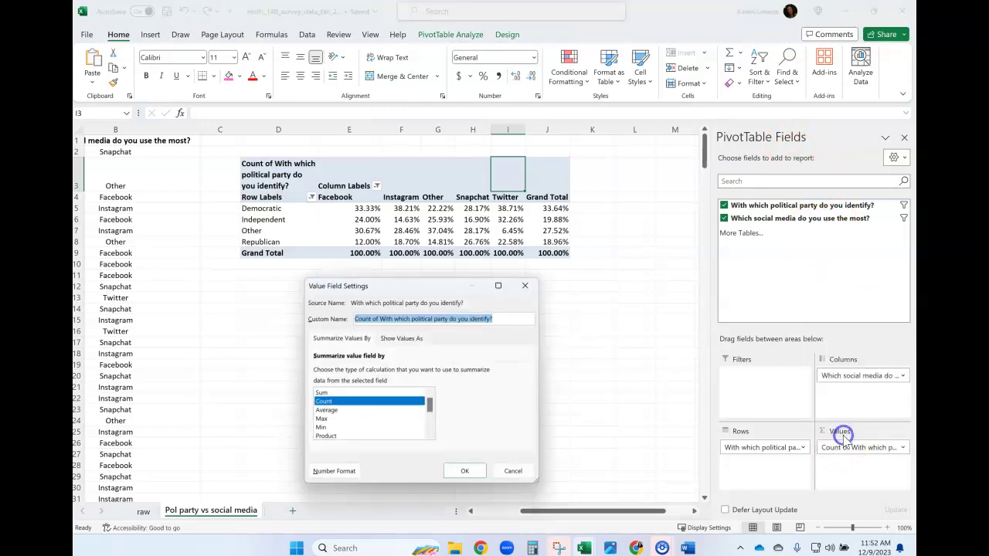
left_click(400, 340)
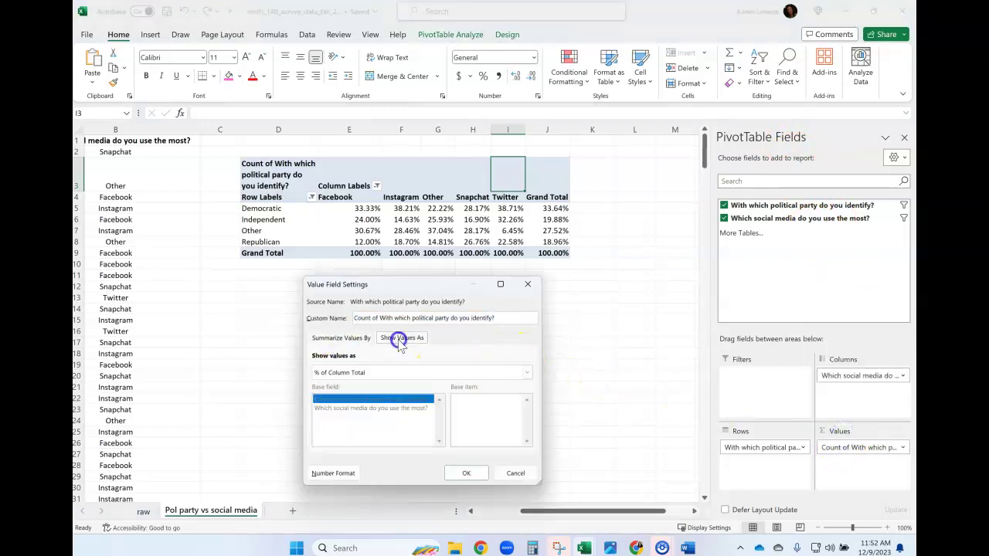
left_click(340, 373)
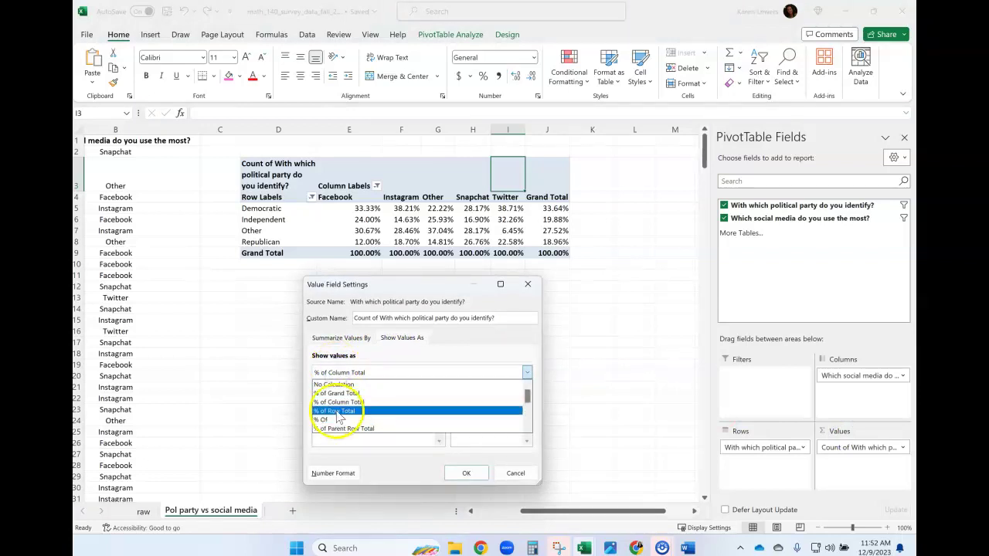
left_click(337, 413)
left_click(467, 474)
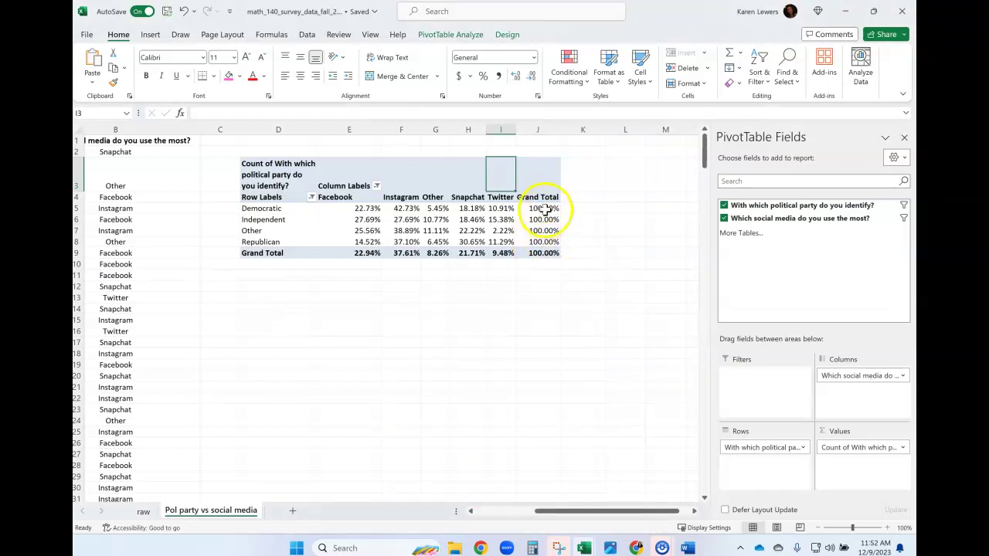
Capture a rectangular screenshot of the row-total percentage table with the Snipping Tool and paste it under item 4 in Word
left_click(494, 318)
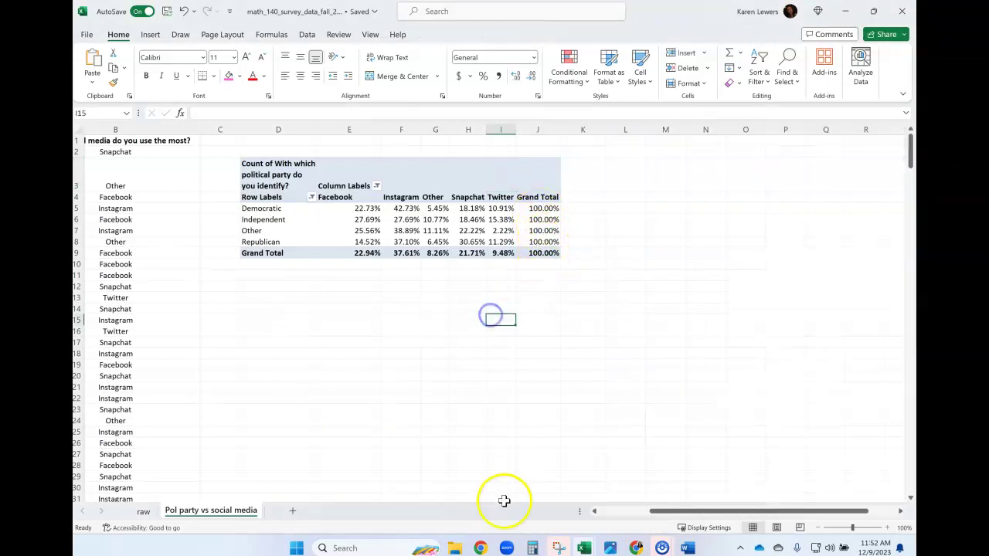
left_click(558, 547)
left_click(137, 53)
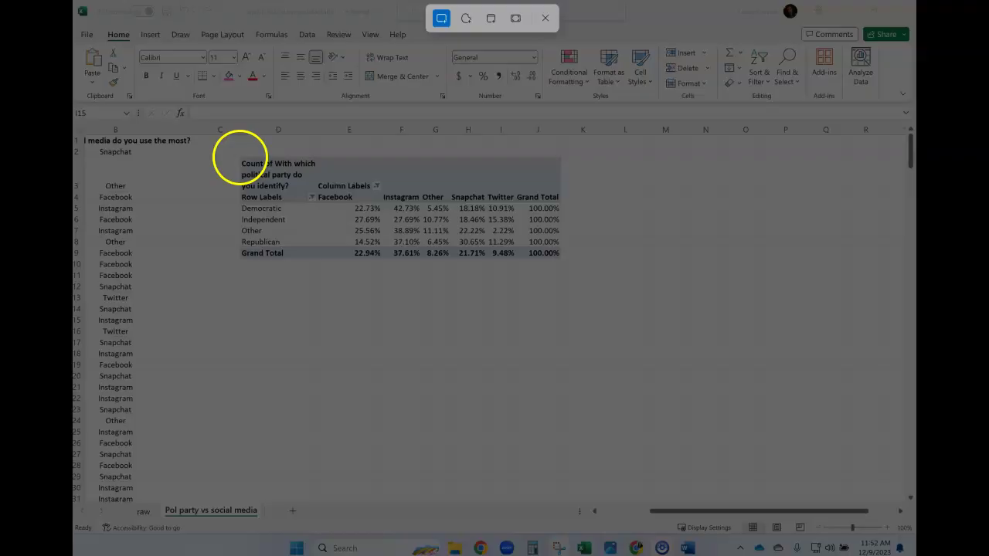
left_click_drag(237, 156, 568, 261)
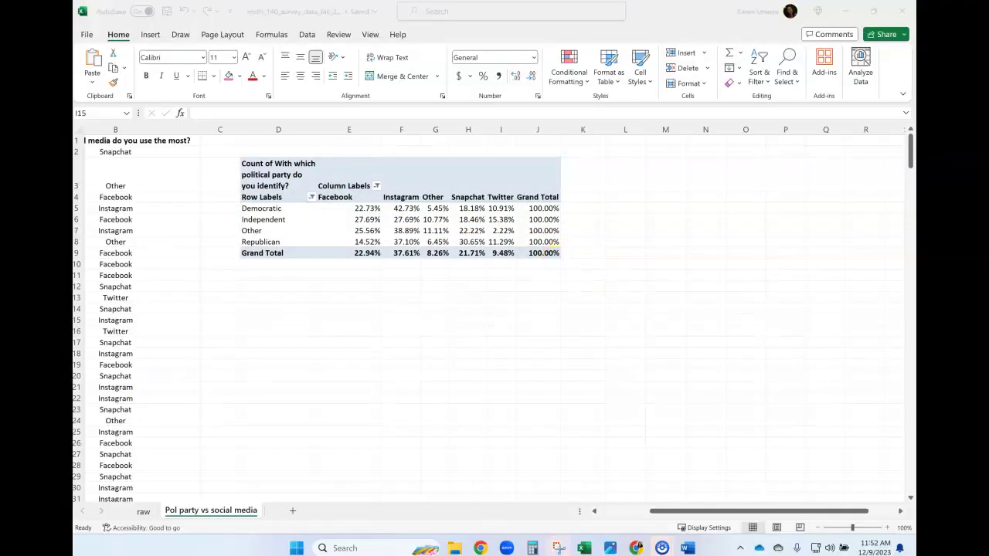
key("alt+Tab")
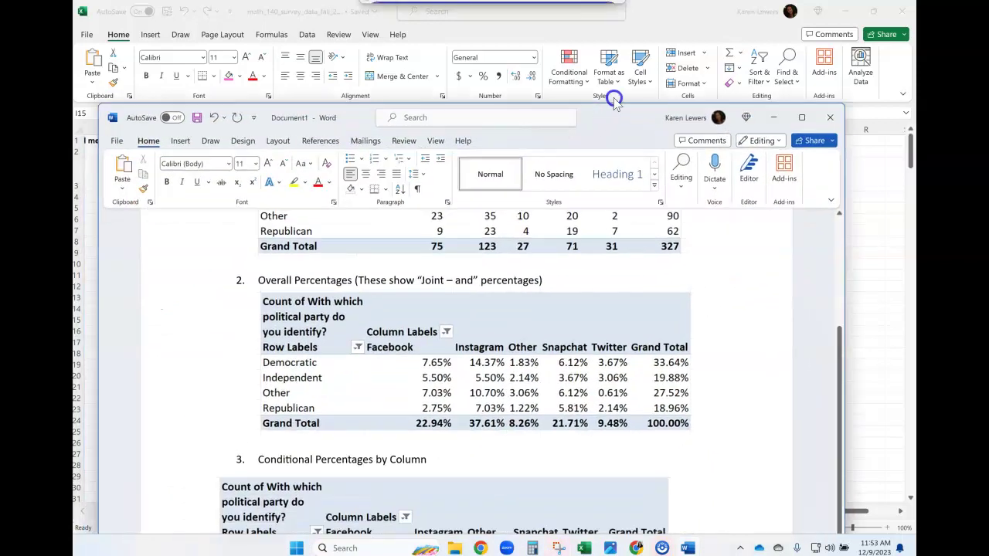
scroll(561, 320, "down", 4)
left_click(361, 512)
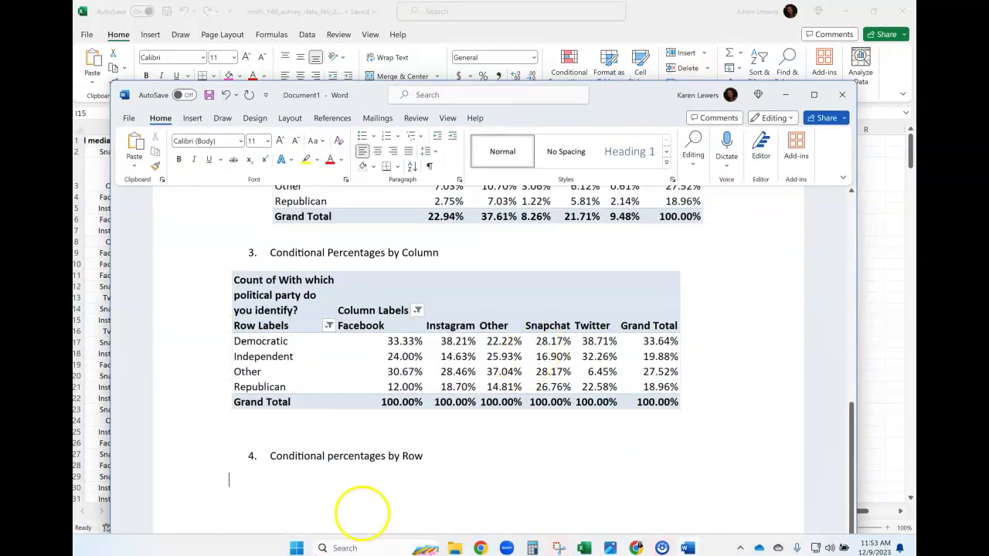
left_click(287, 467)
left_click(420, 457)
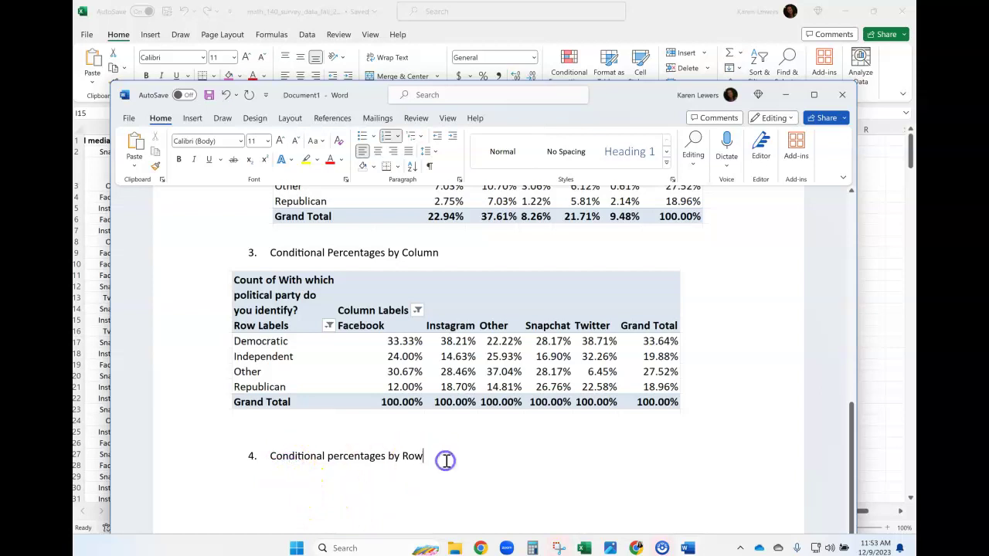
key("Return")
key("ctrl+v")
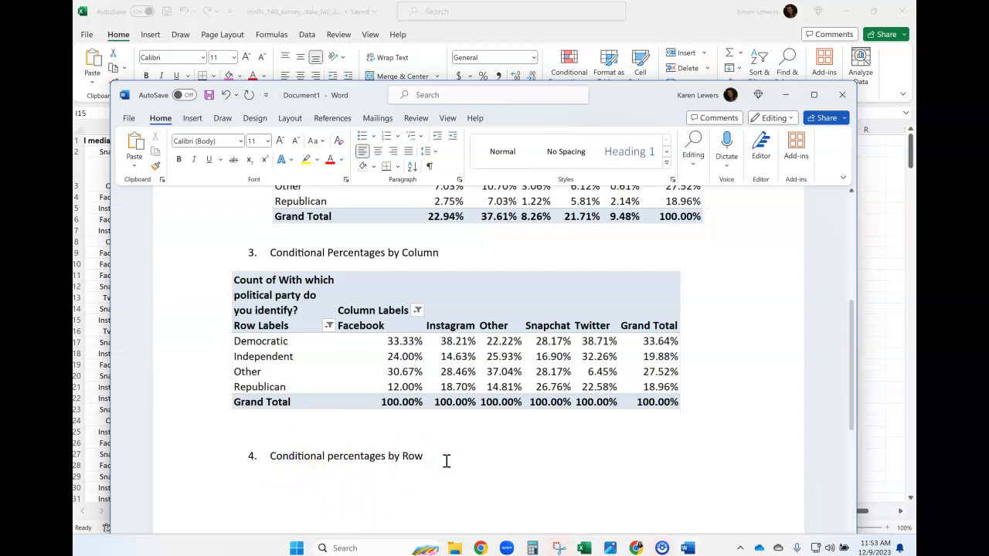
Insert blank lines above item 4 so its heading moves onto the next page with its table
scroll(439, 466, "up", 2)
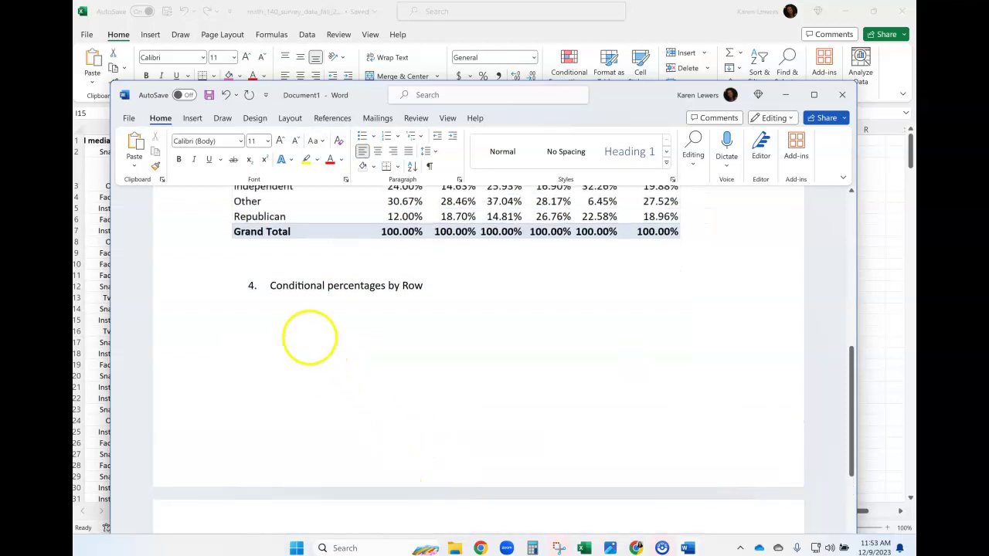
left_click(273, 261)
key("Return")
key("Return")
key("Return")
key("Return")
key("Return")
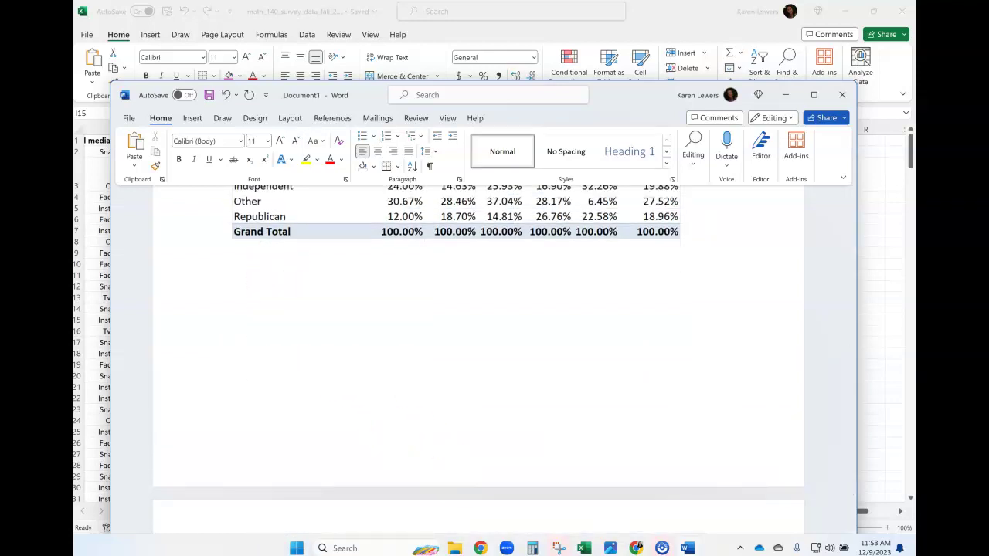
Add item 5, "Joint “or” percentage", below the row percentage table at the end of the Word document
scroll(351, 369, "down", 10)
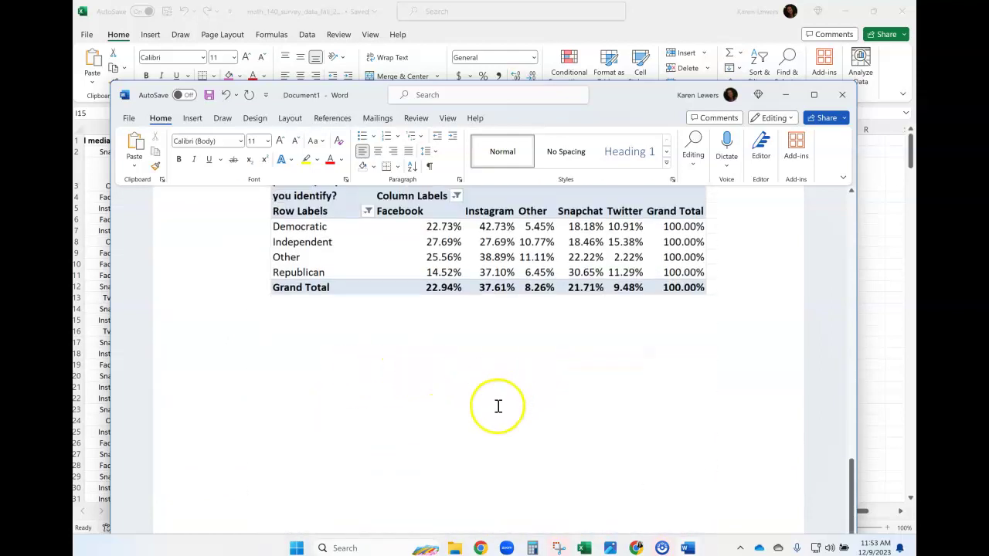
scroll(499, 405, "up", 2)
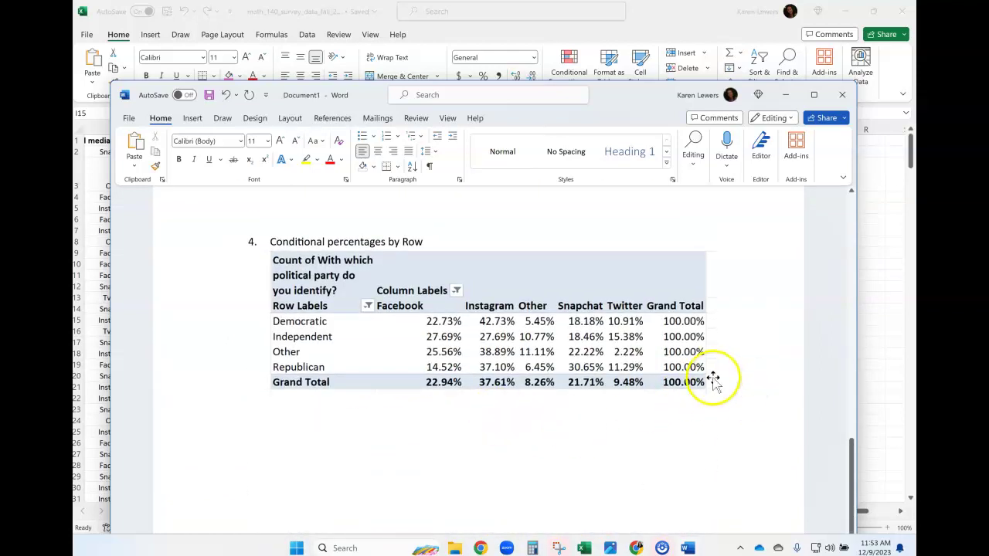
key("ctrl+End")
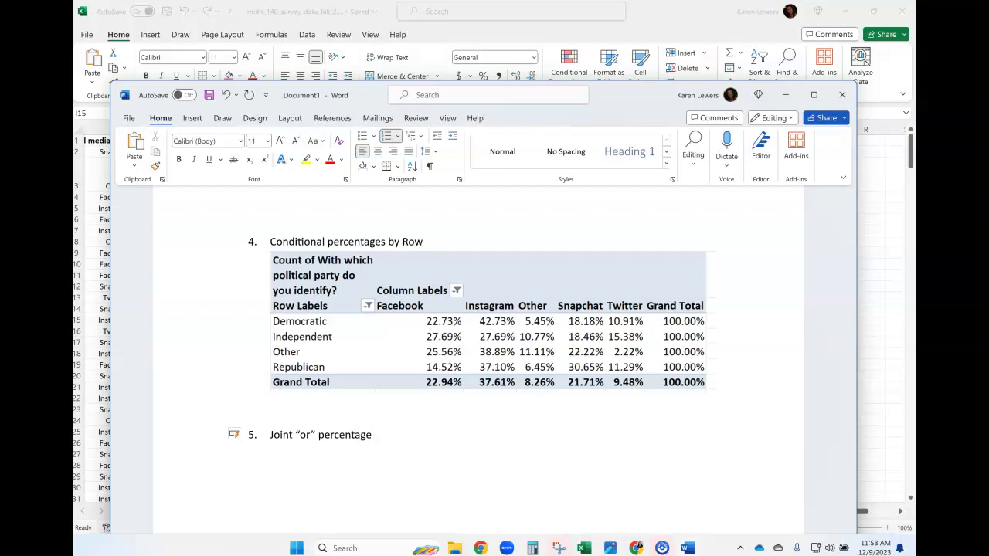
Look back over the count and overall percentage tables in Word and move the Word window aside to uncover the Excel PivotTable
scroll(541, 468, "up", 2)
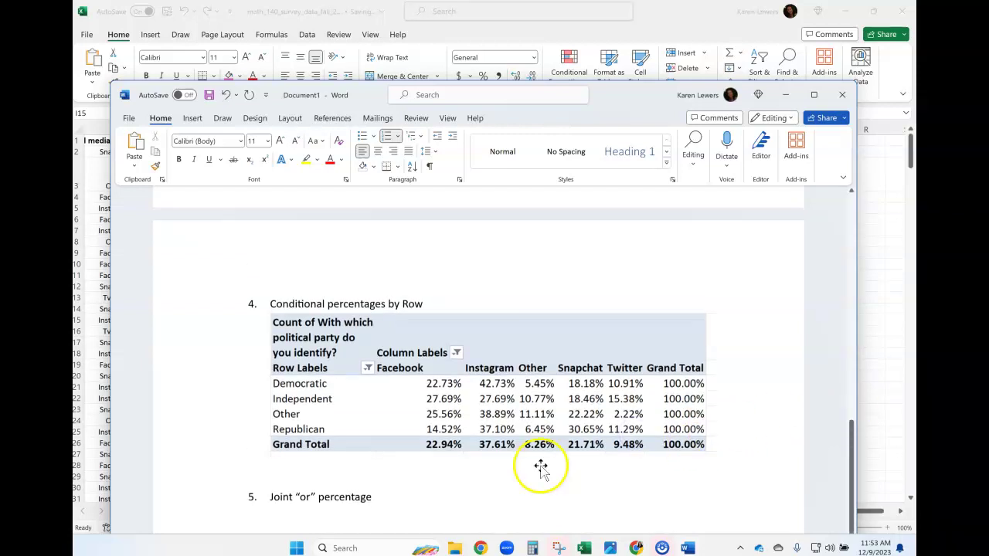
scroll(541, 467, "up", 15)
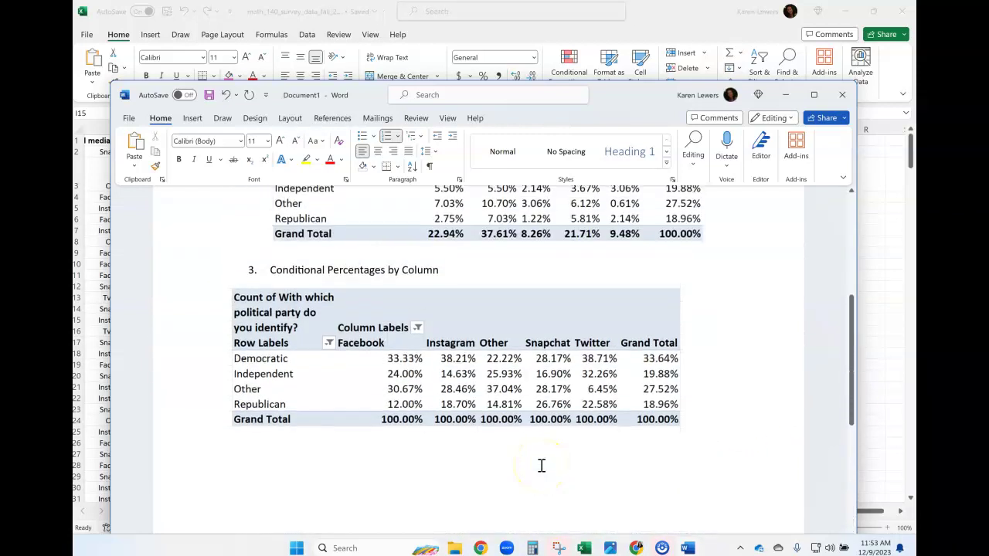
scroll(541, 466, "up", 10)
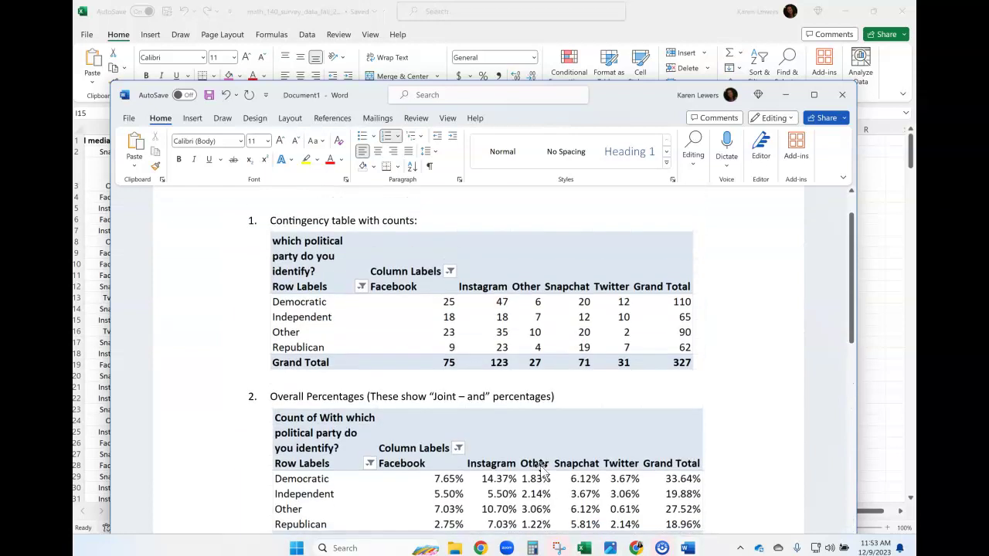
scroll(501, 452, "down", 2)
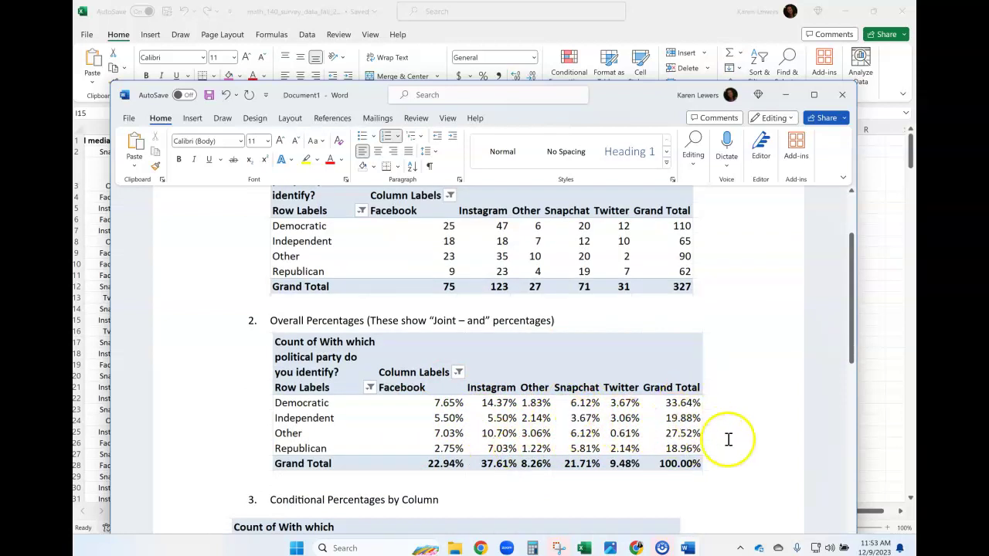
left_click_drag(616, 95, 73, 248)
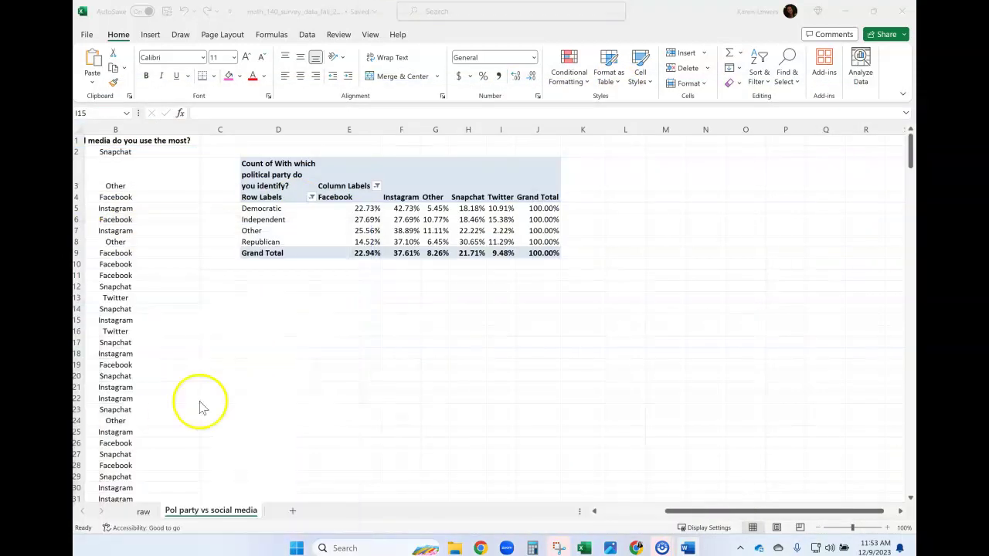
Change the PivotTable's count values to show as % of Grand Total
left_click(424, 220)
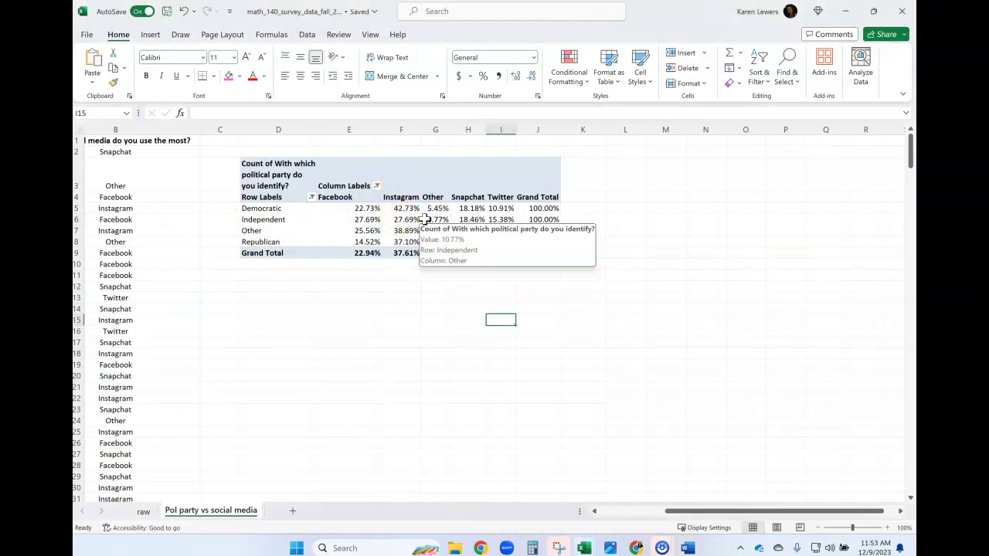
left_click(483, 180)
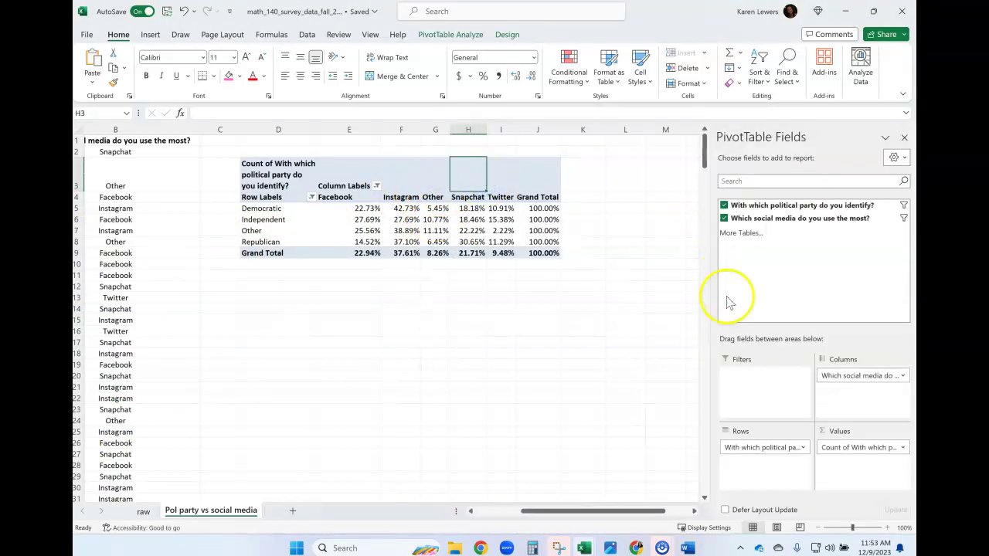
left_click(838, 447)
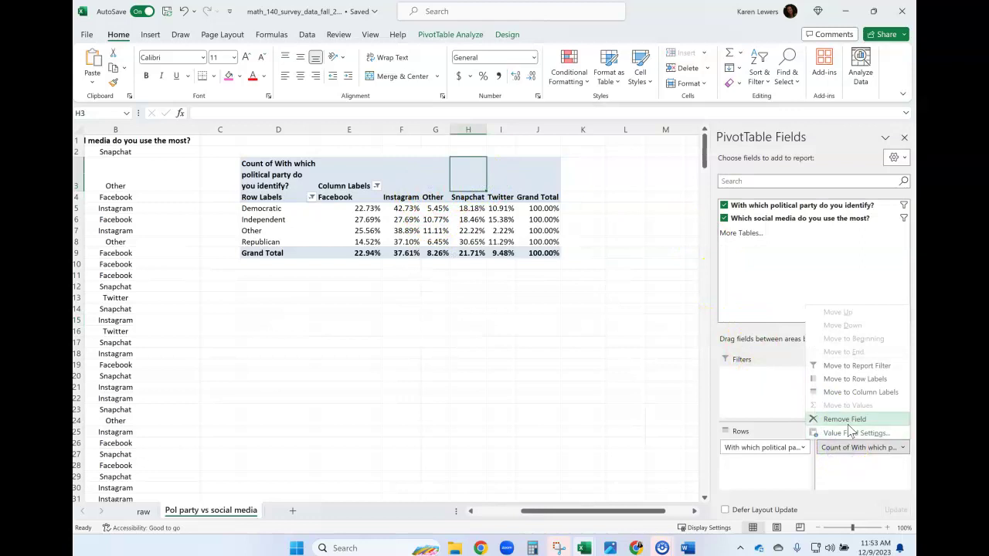
left_click(849, 433)
left_click(403, 340)
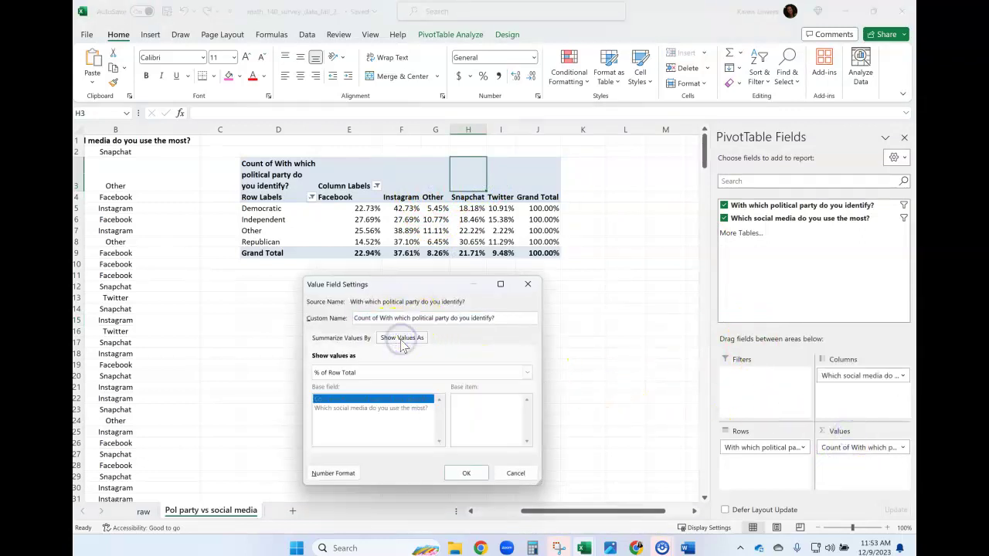
left_click(360, 373)
left_click(357, 394)
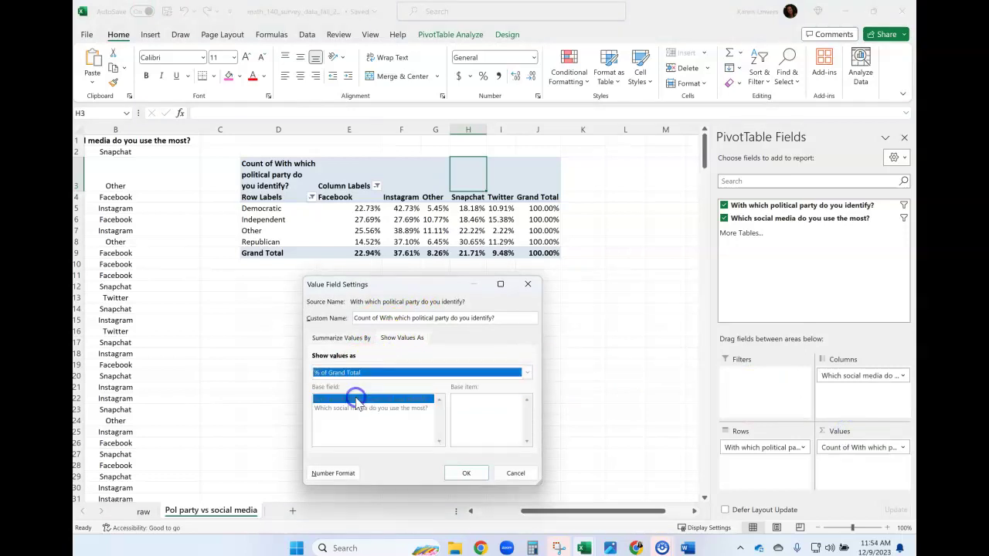
left_click(466, 473)
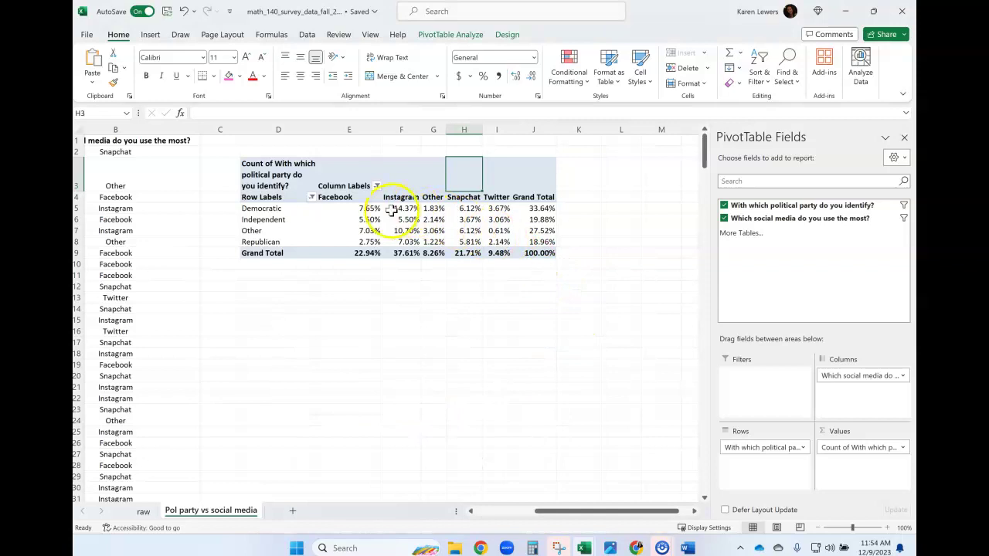
Examine the overall percentages in the Democratic row and the Twitter column of the PivotTable
left_click(430, 212)
left_click(396, 220)
left_click(373, 220)
left_click(373, 208)
left_click(397, 208)
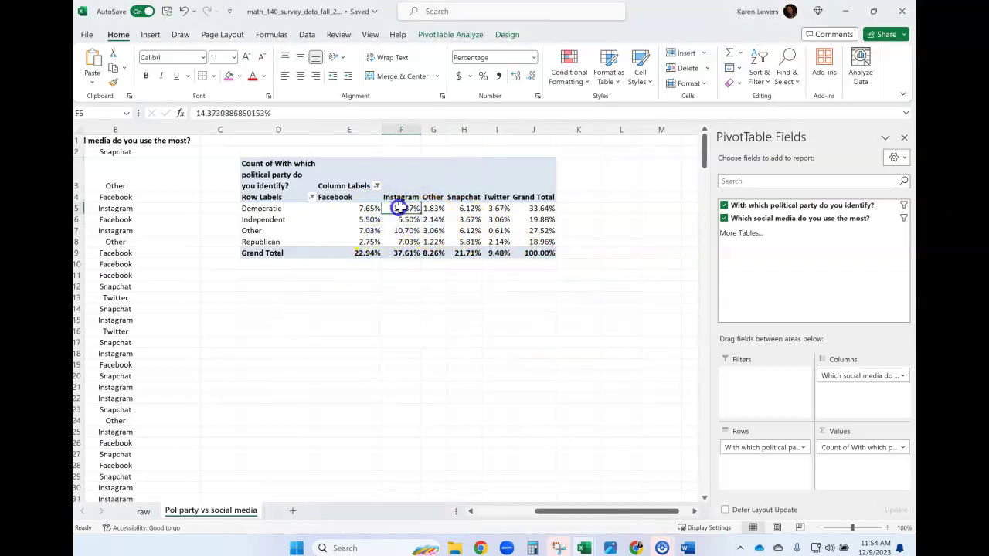
left_click(498, 209)
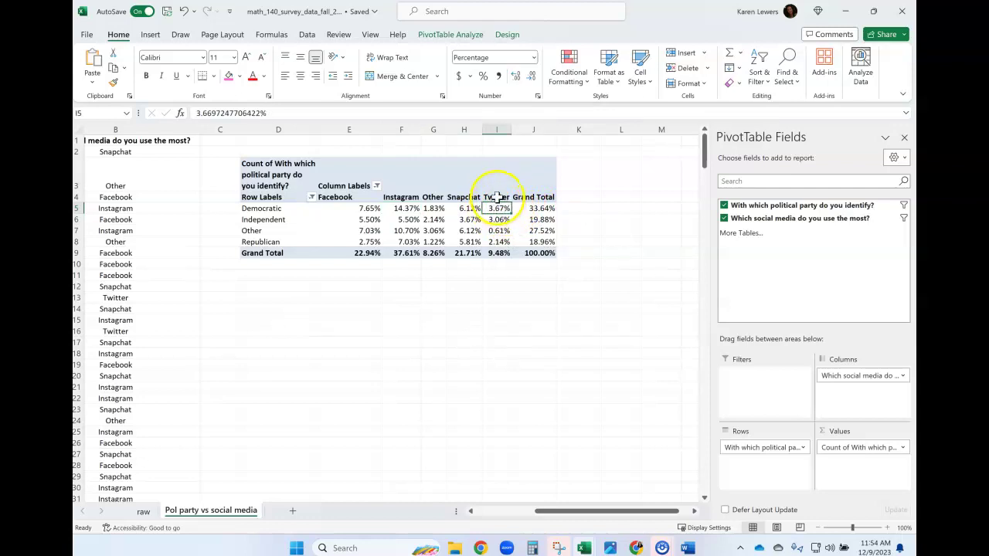
left_click_drag(496, 191, 432, 193)
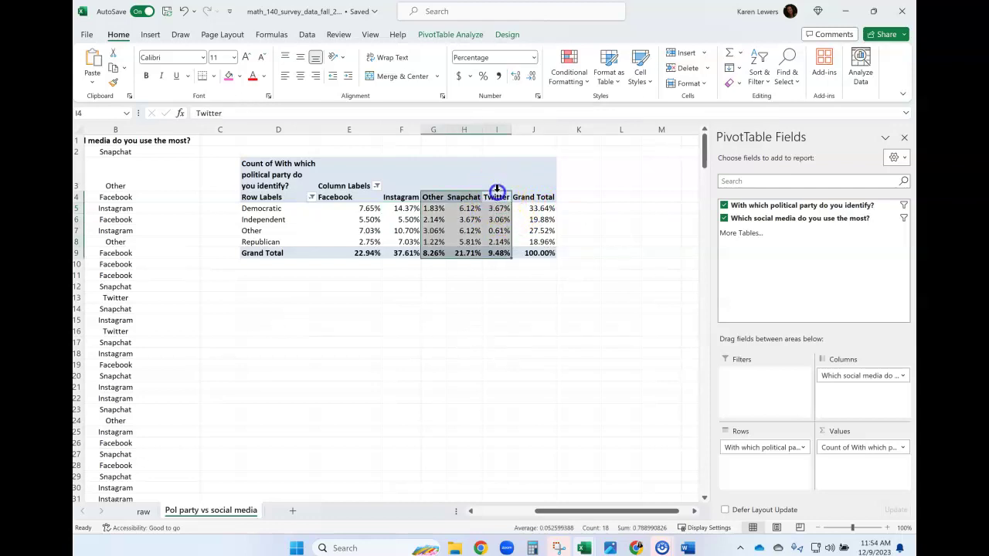
left_click(271, 208)
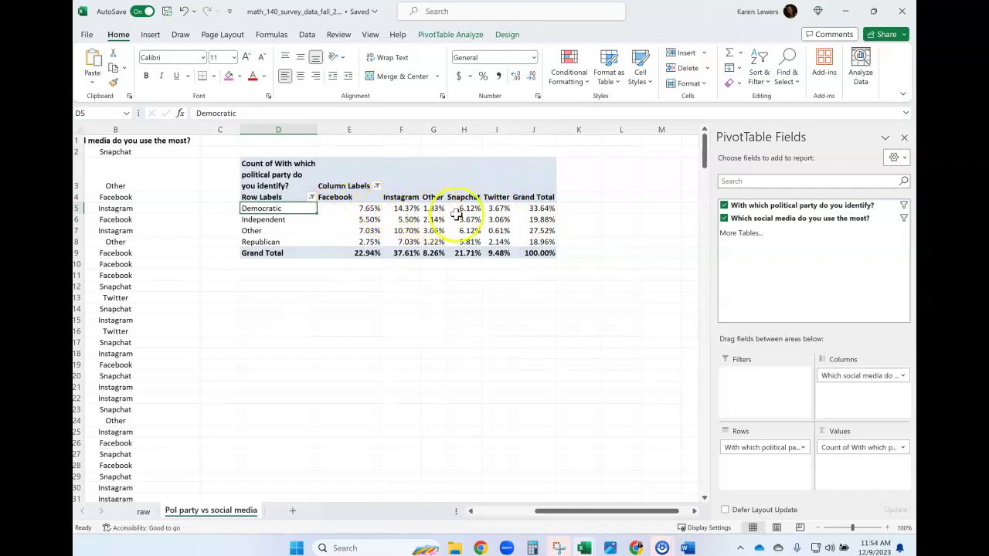
Write "P(Democratic OR Twitter) = P(Democratic) + P(Twitter) - P(Democratic & Twitter)" in cell D11 below the PivotTable
left_click(297, 276)
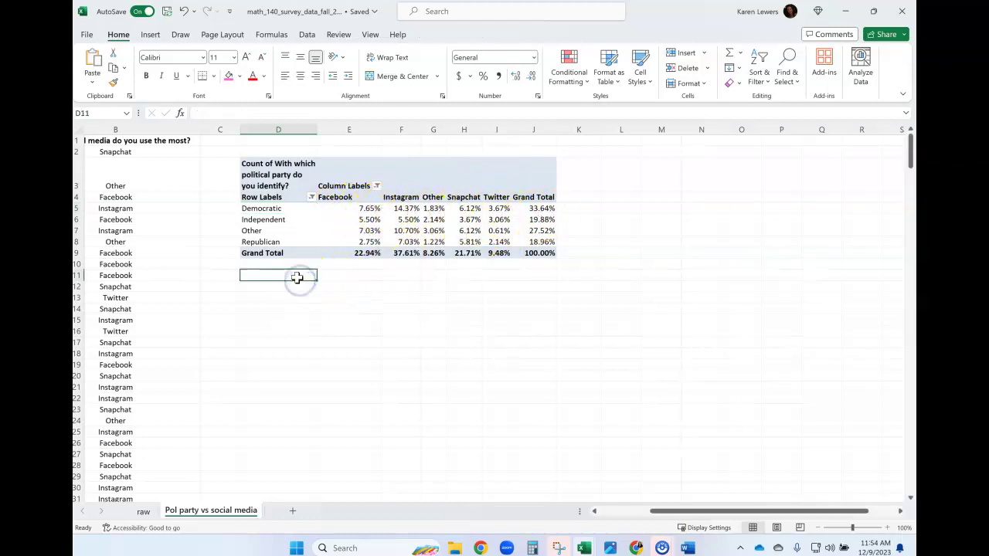
type("P(")
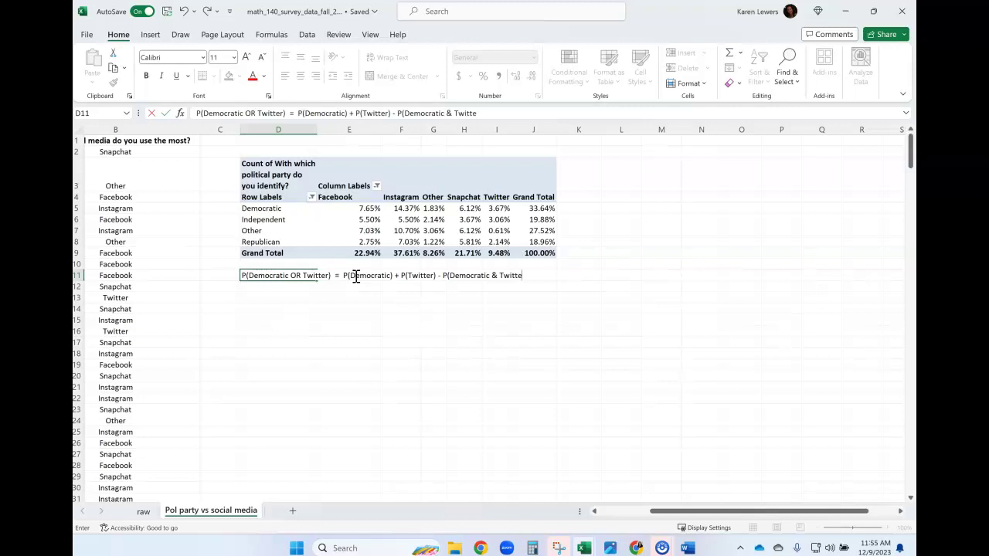
key("Return")
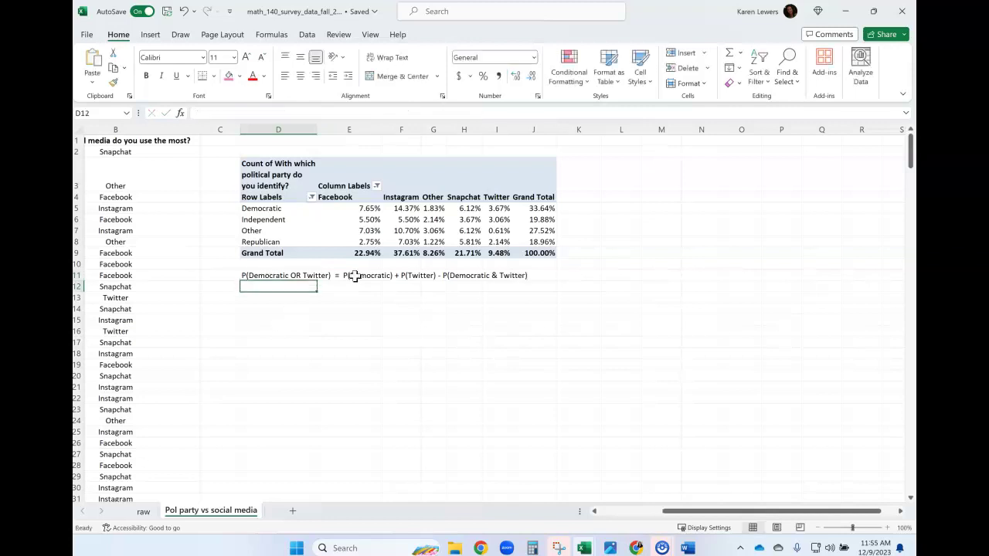
key("Right")
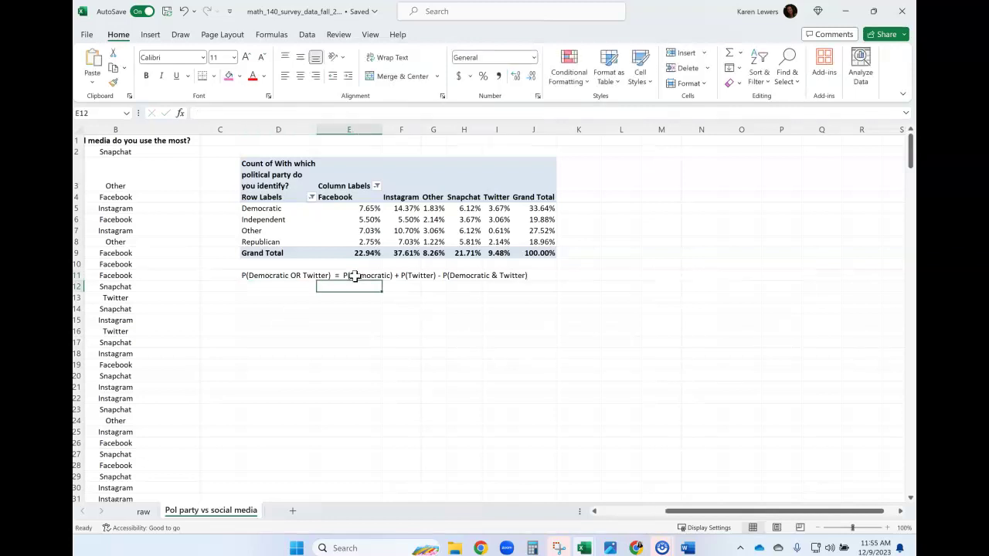
type("=")
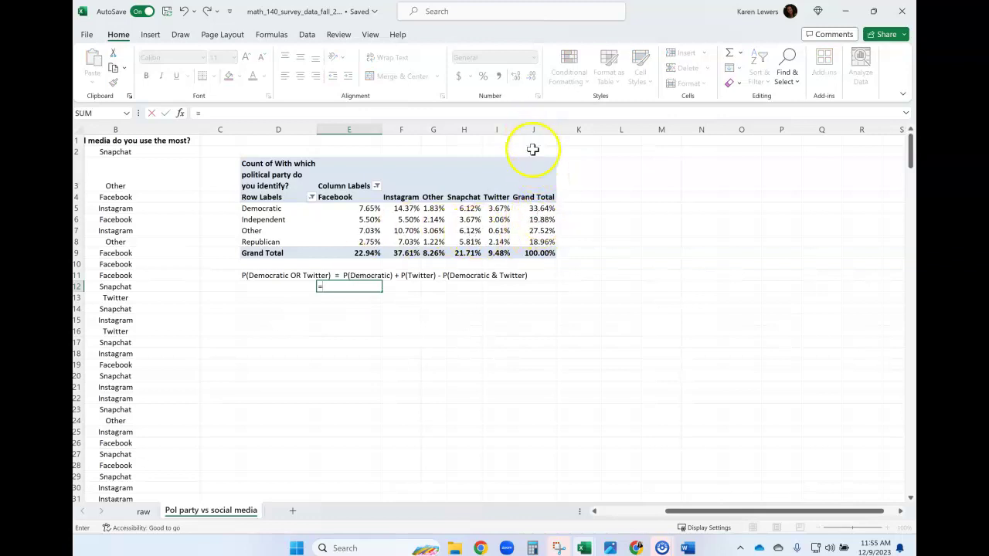
left_click(537, 220)
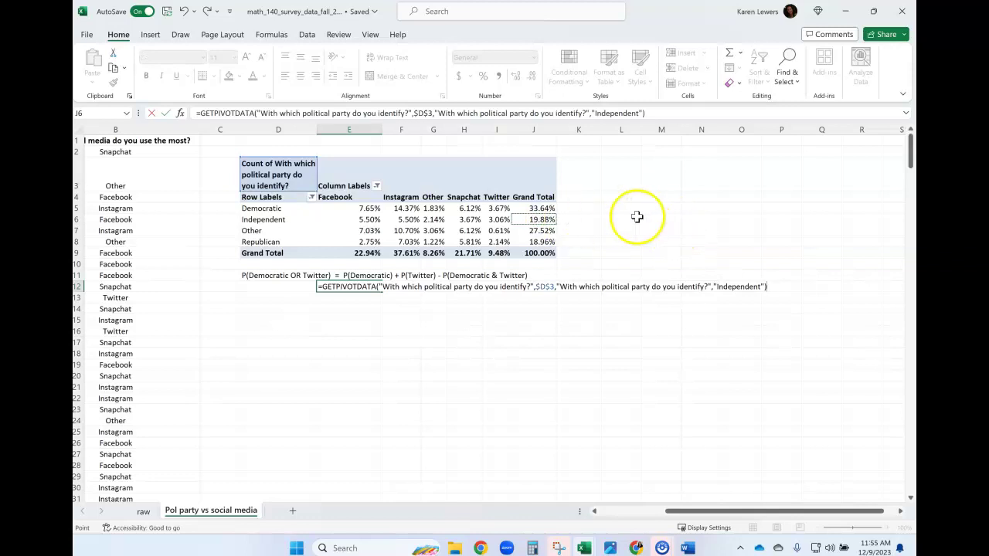
key("Escape")
left_click(589, 230)
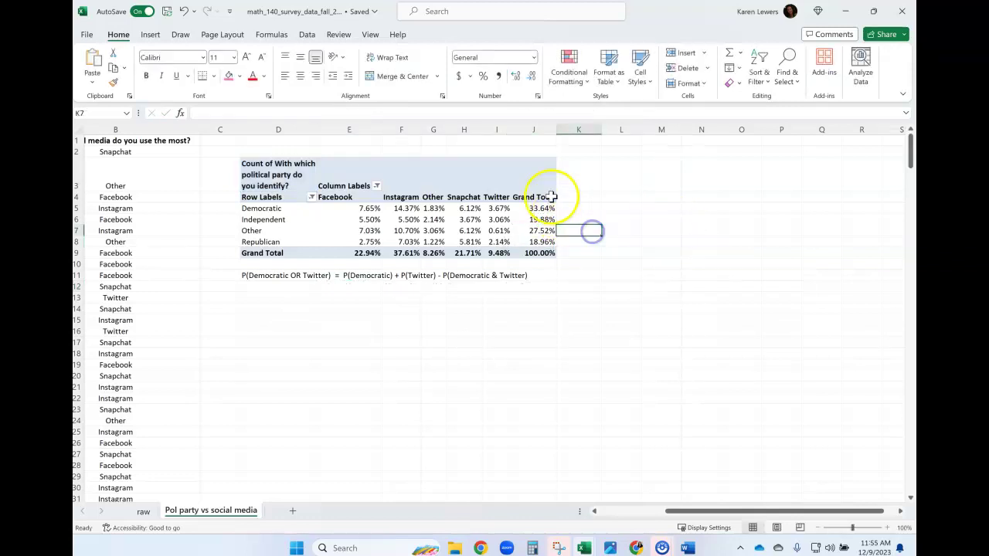
left_click(337, 297)
type("=")
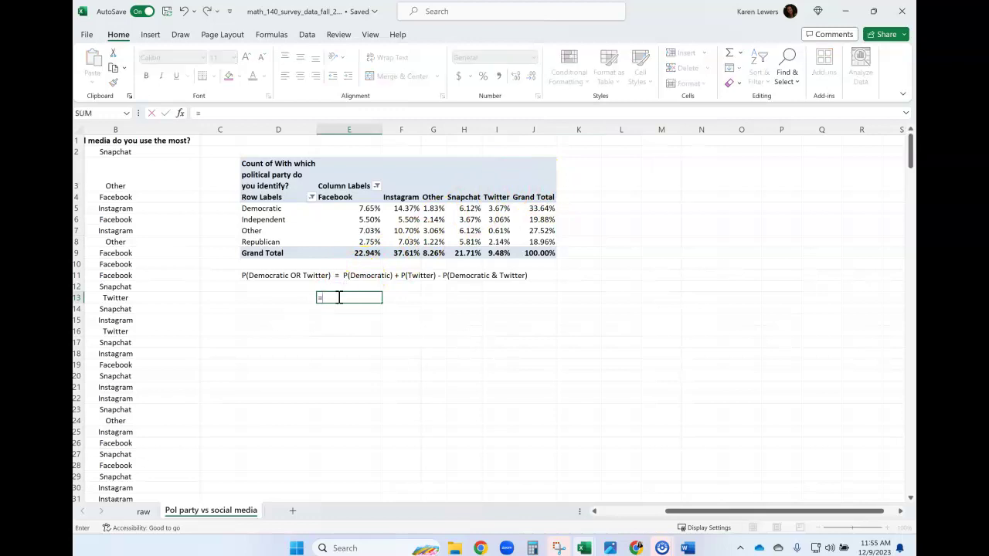
key("Escape")
left_click(463, 322)
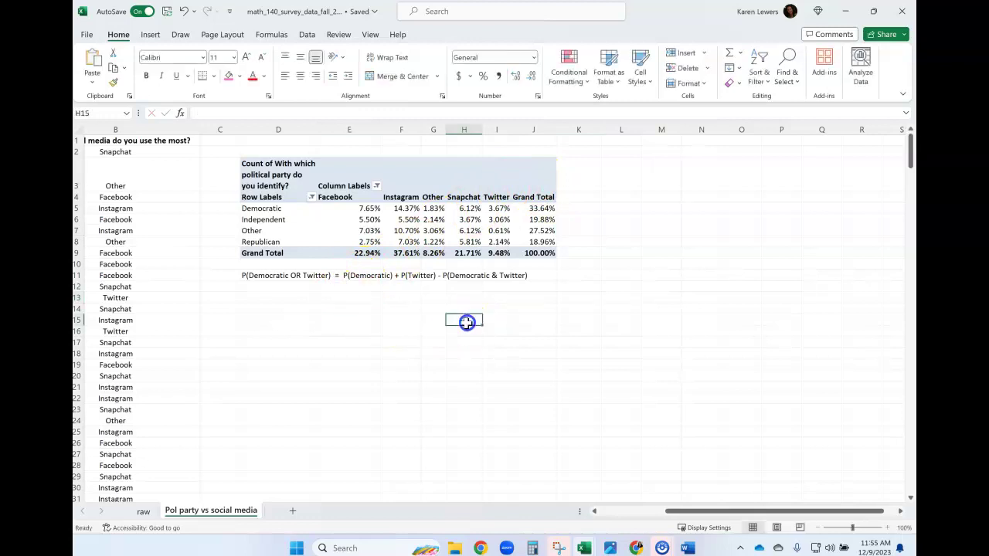
Fill the Democratic row's Grand Total cell (J5) with green
left_click(544, 219)
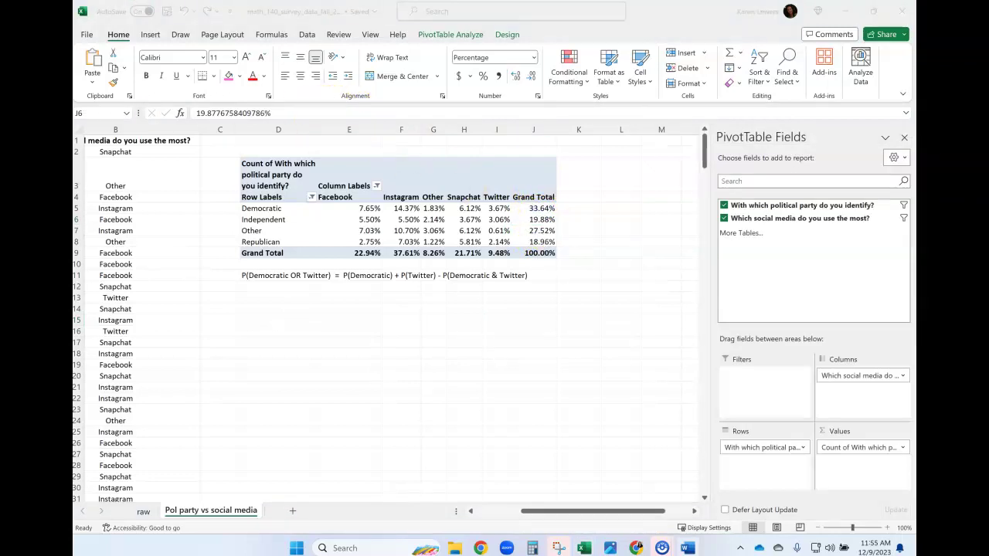
left_click(165, 453)
left_click(541, 208)
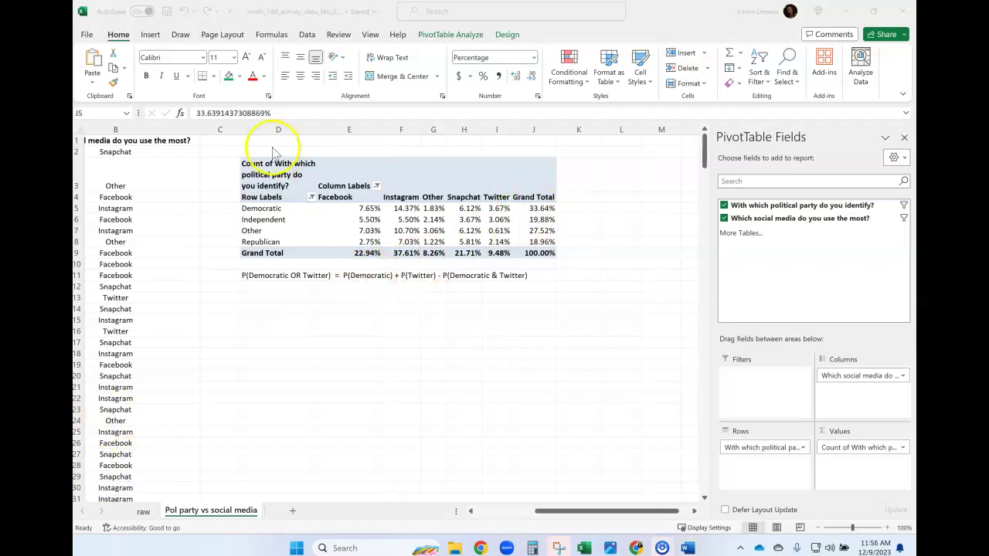
left_click(232, 74)
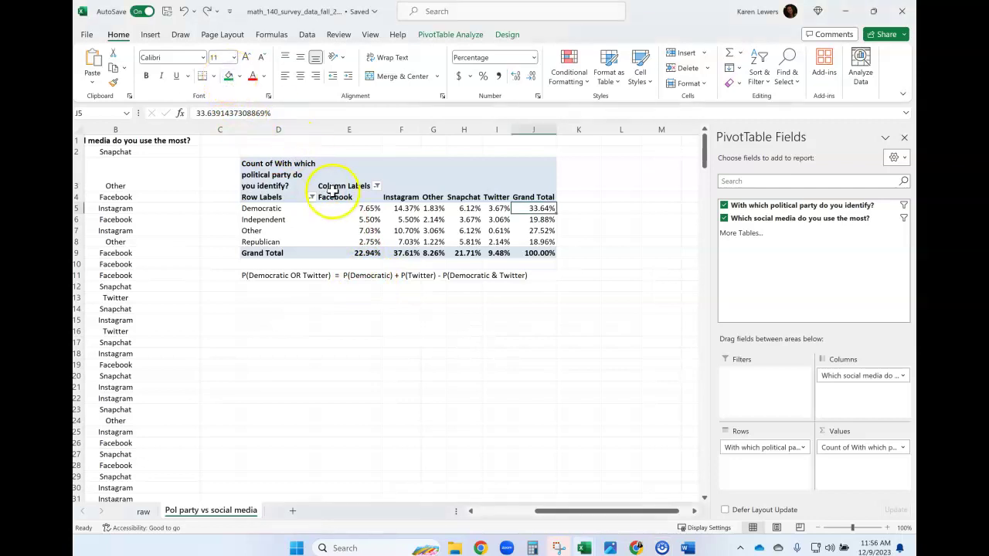
left_click(230, 77)
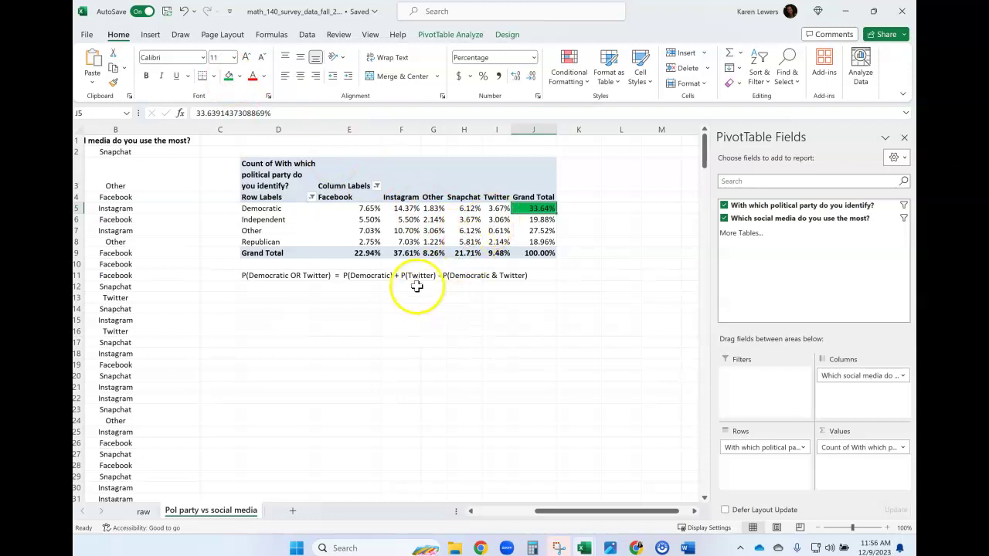
Fill the Twitter column's Grand Total cell (I9) with blue
left_click(498, 252)
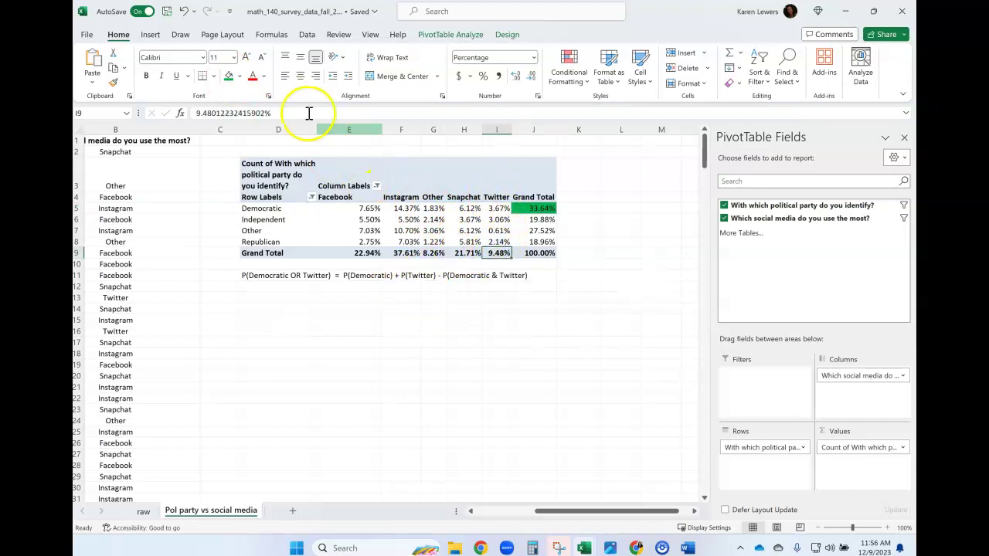
left_click(238, 76)
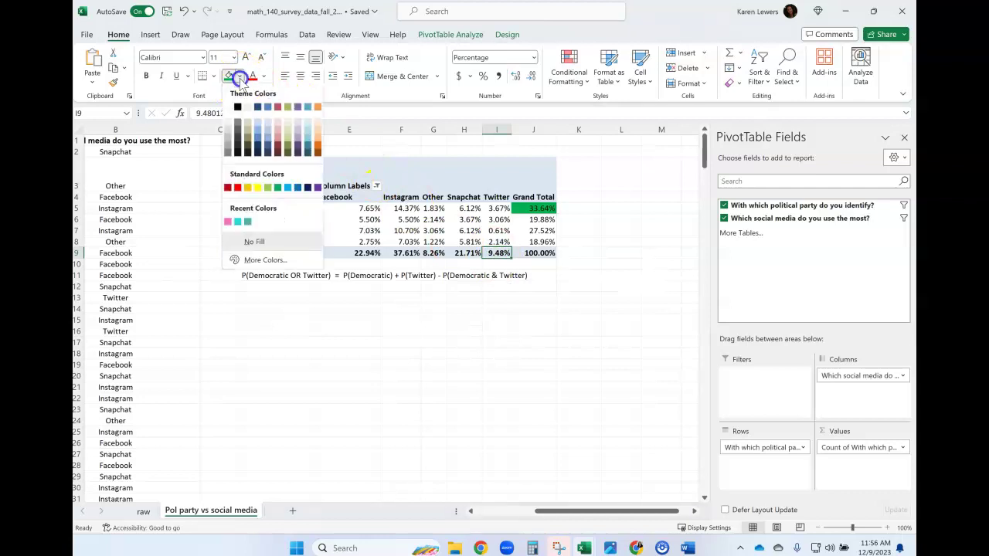
left_click(257, 145)
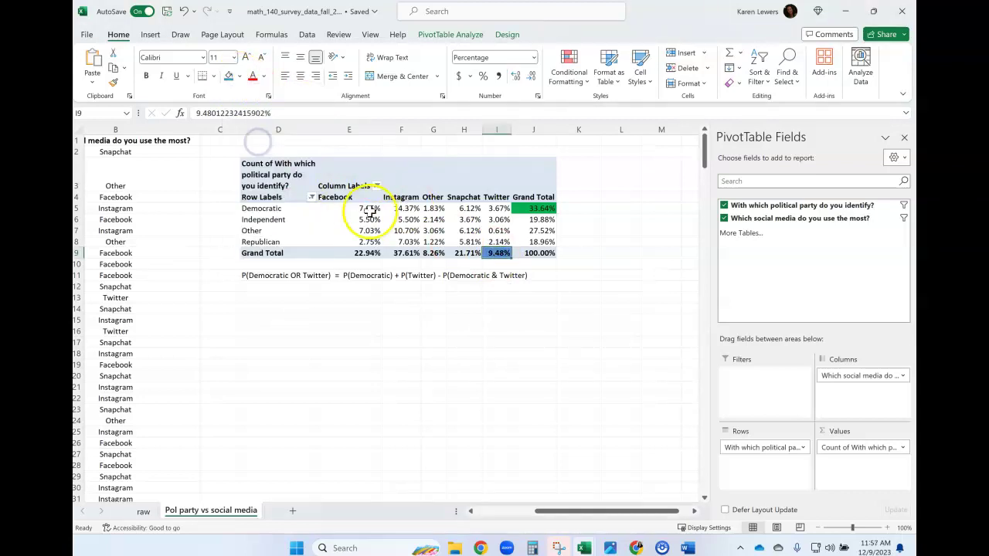
Fill the cell where the Democratic row meets the Twitter column (I5) with pink
mouse_move(528, 209)
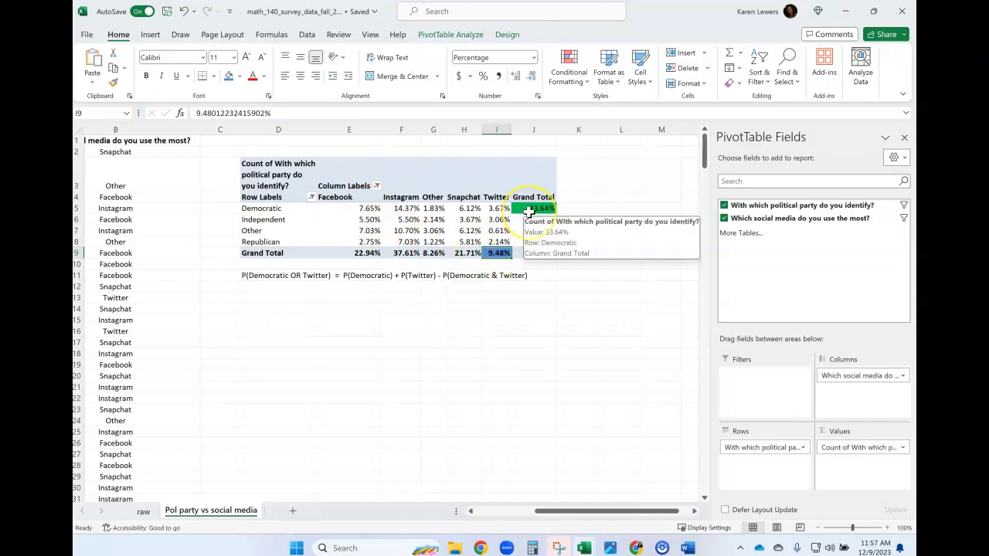
left_click(489, 208)
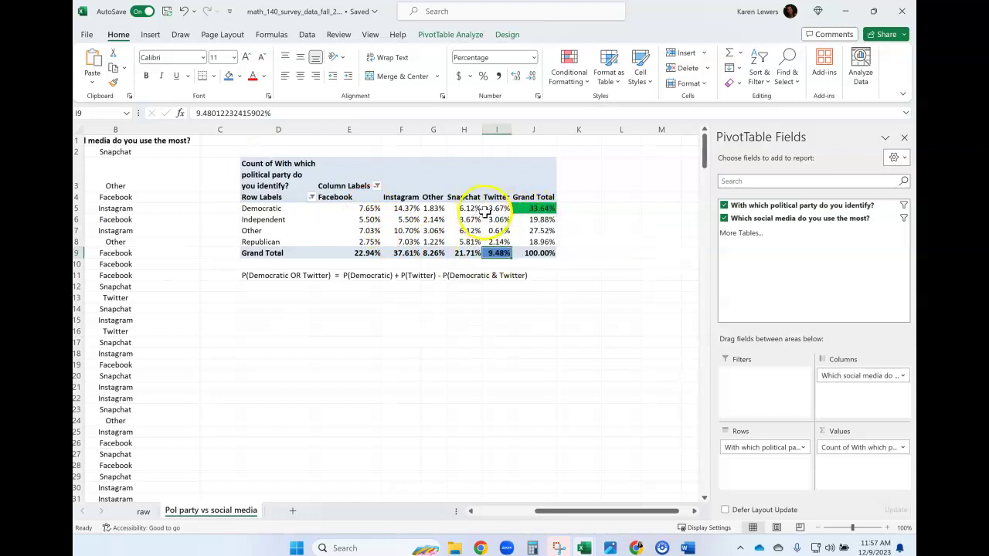
left_click(239, 76)
left_click(228, 221)
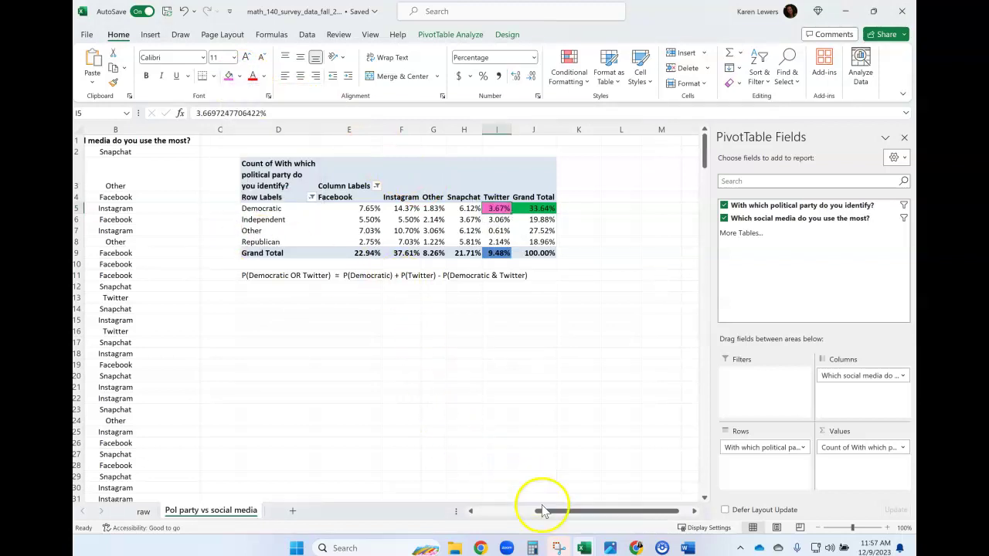
Start a formula in cell E12, below the written equation, to calculate P(Democratic OR Twitter)
left_click(366, 312)
left_click(353, 287)
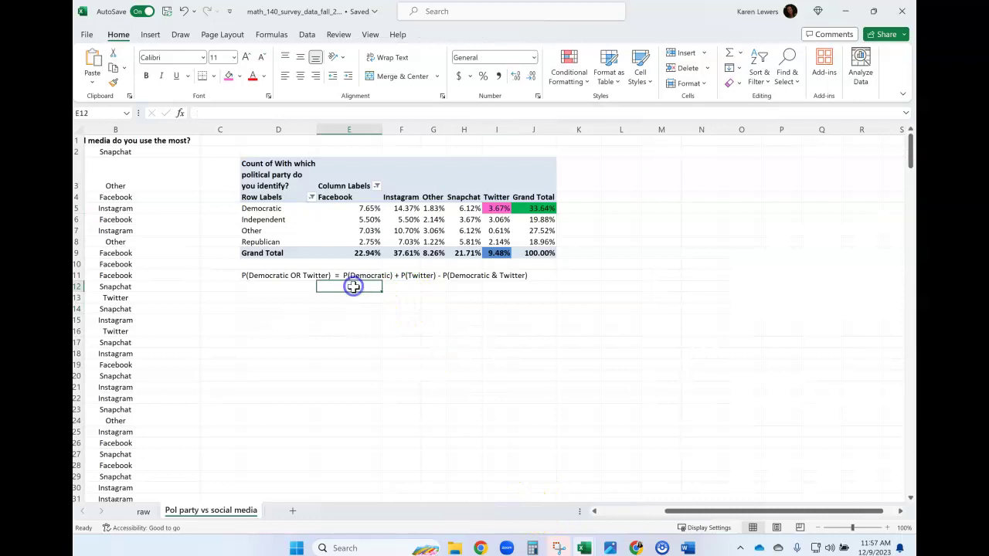
type("=")
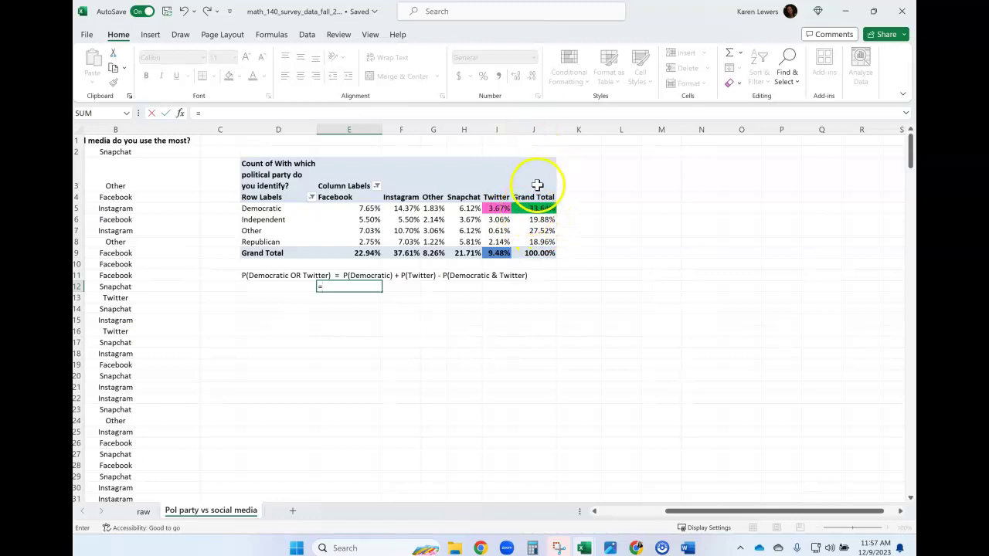
left_click(774, 376)
key("Right")
key("Right")
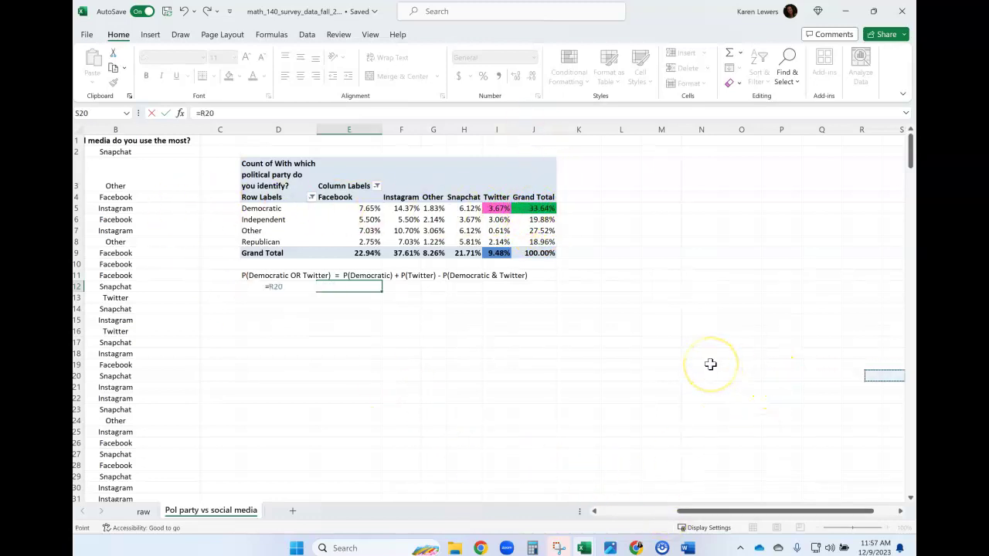
key("Right")
key("Right")
key("Right")
key("Right")
key("Right")
key("Right")
key("Right")
key("Right")
key("Right")
key("Right")
key("Left")
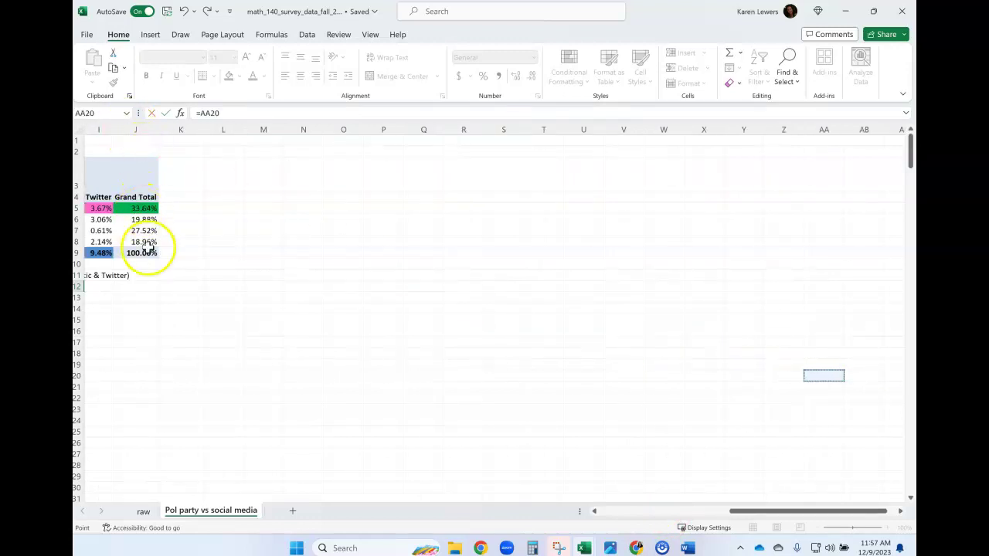
left_click_drag(740, 518, 695, 518)
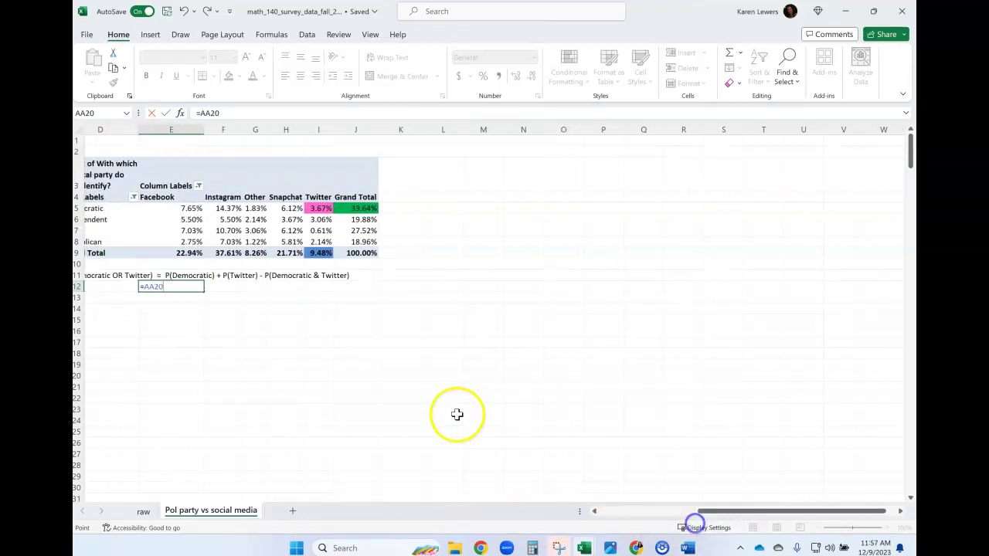